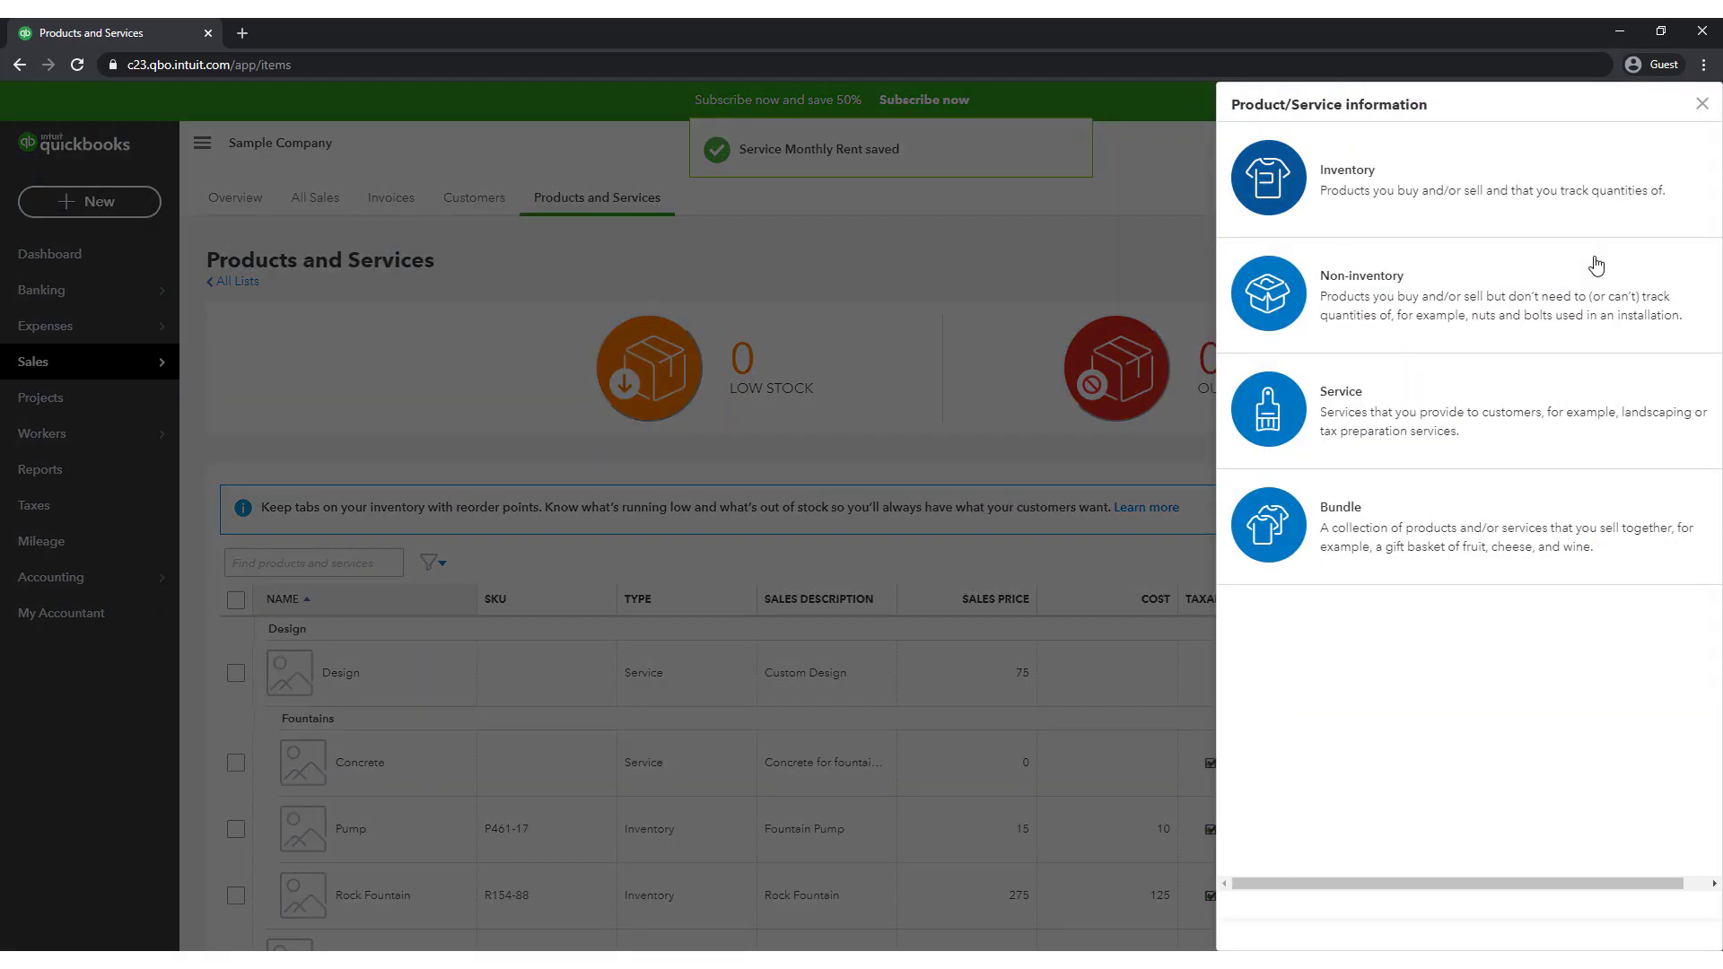
Start a new inventory item and name it Small T-Shirt
{"action": "left_click", "coordinate": [1559, 199]}
{"action": "left_click", "coordinate": [1430, 230]}
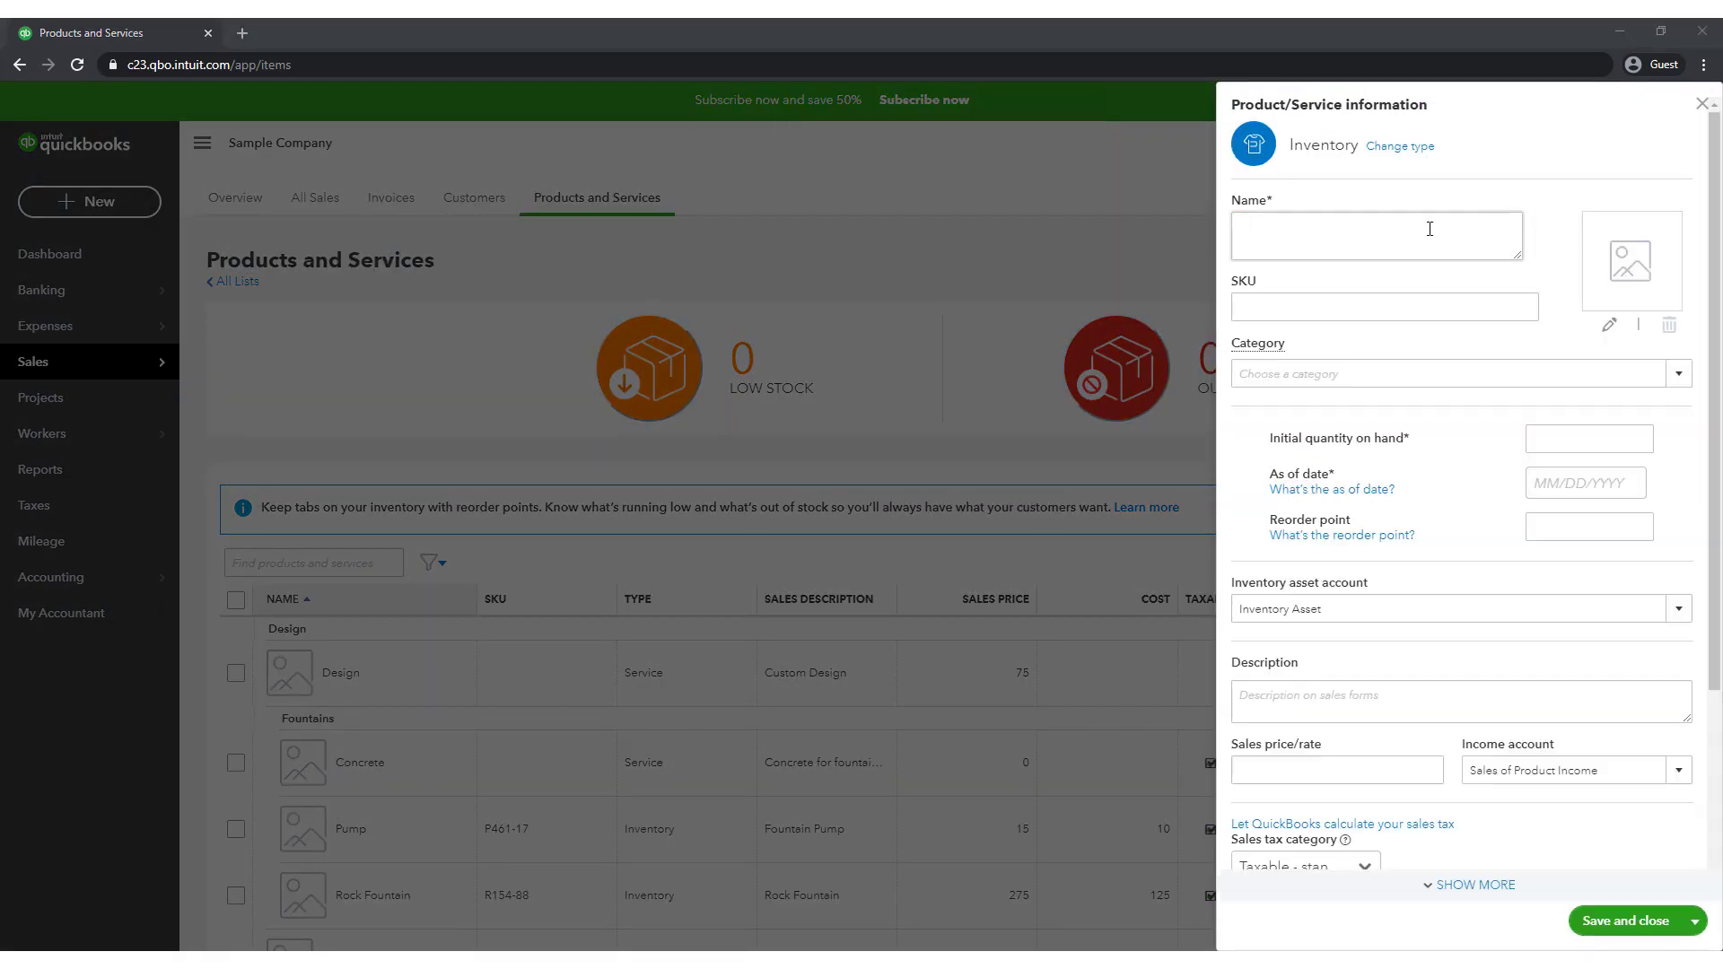
{"action": "type", "text": "Small T-Shirt"}
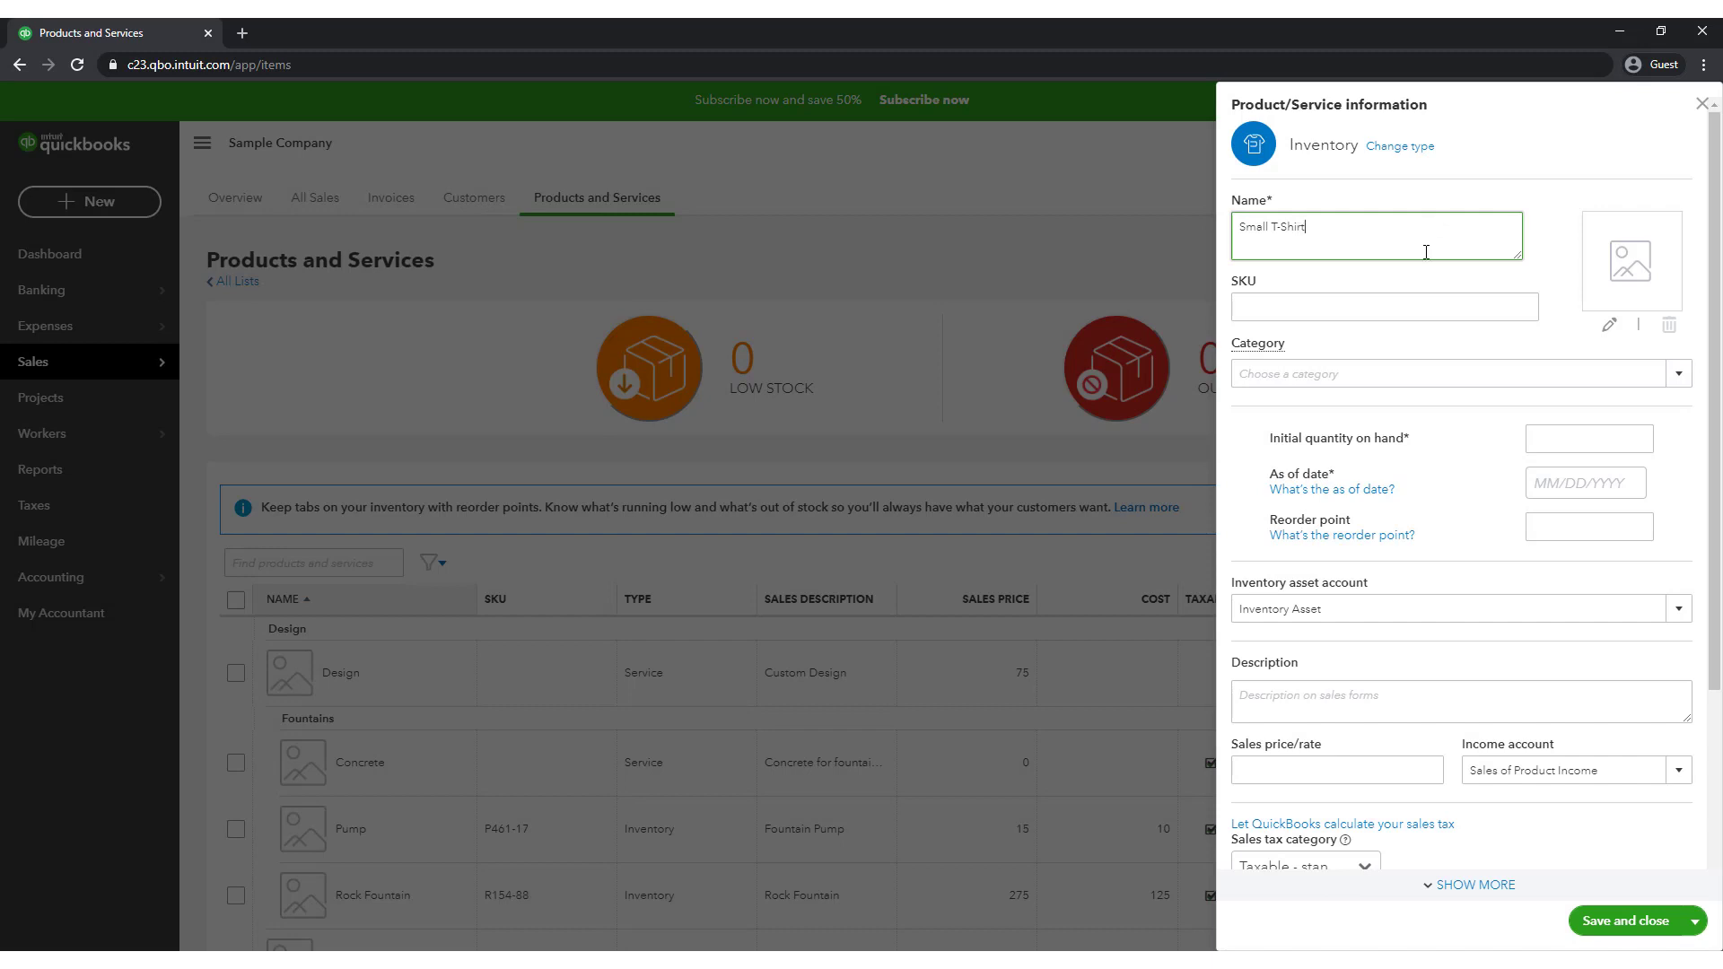
Set the item's initial quantity on hand to 15 as of 06/10/2020, with a reorder point of 5
{"action": "left_click", "coordinate": [1560, 439]}
{"action": "type", "text": "15"}
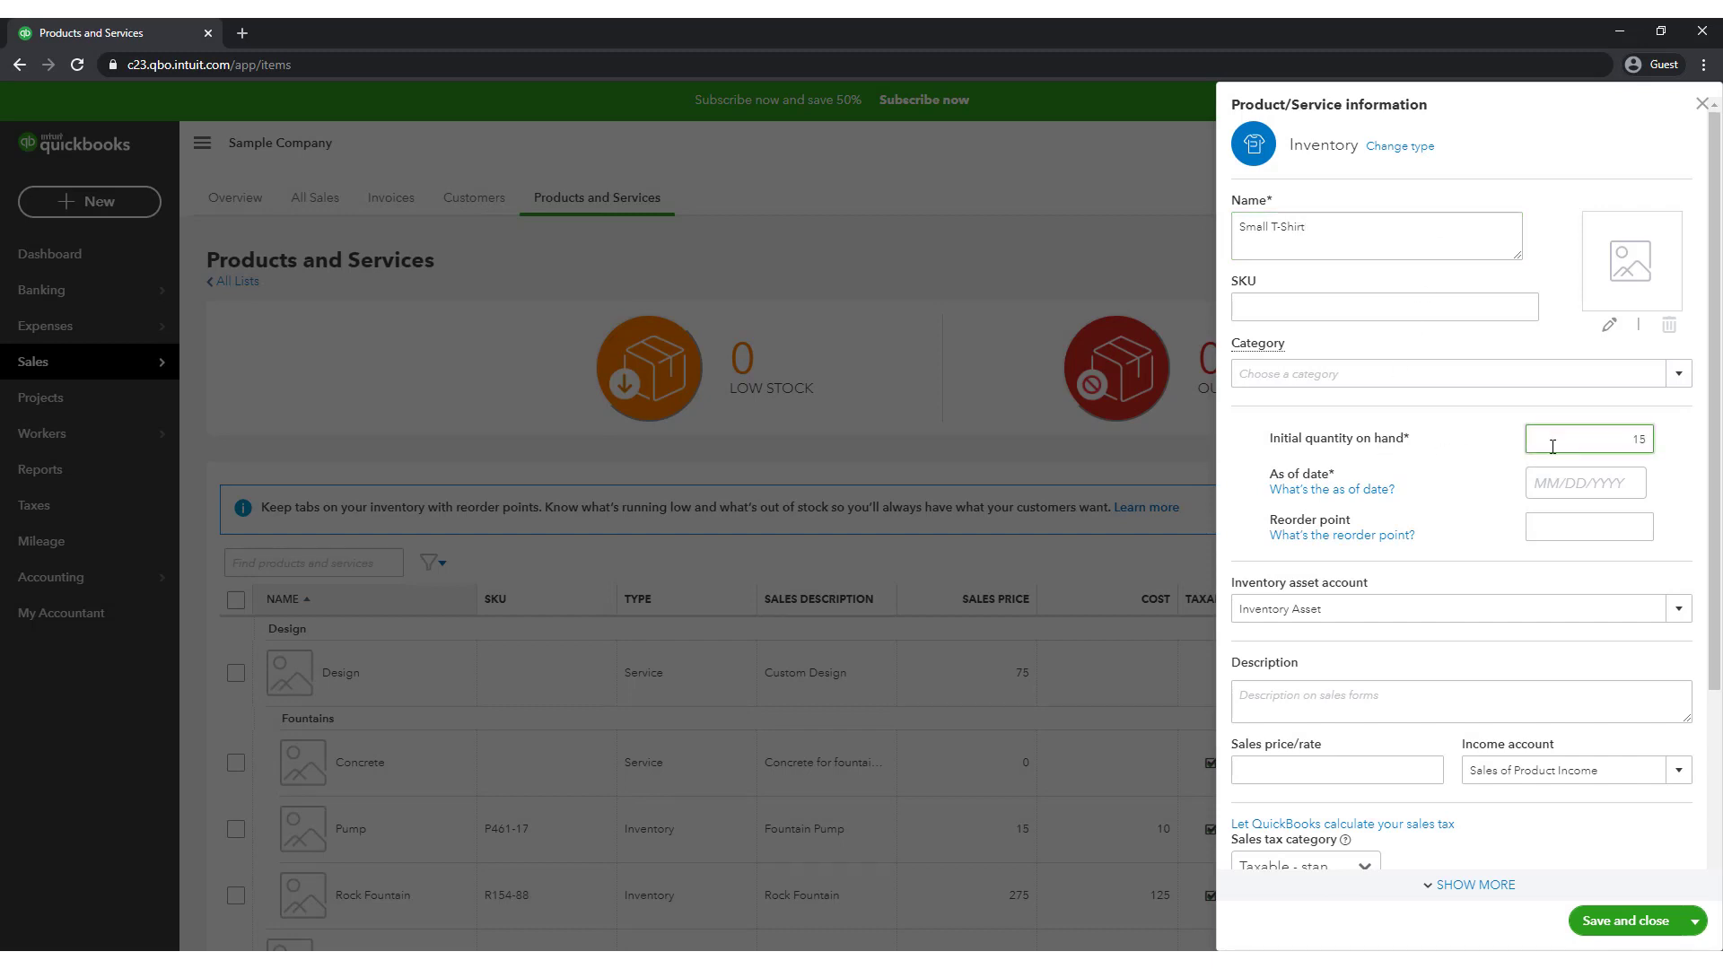
{"action": "left_click", "coordinate": [1555, 482]}
{"action": "type", "text": "06/10/"}
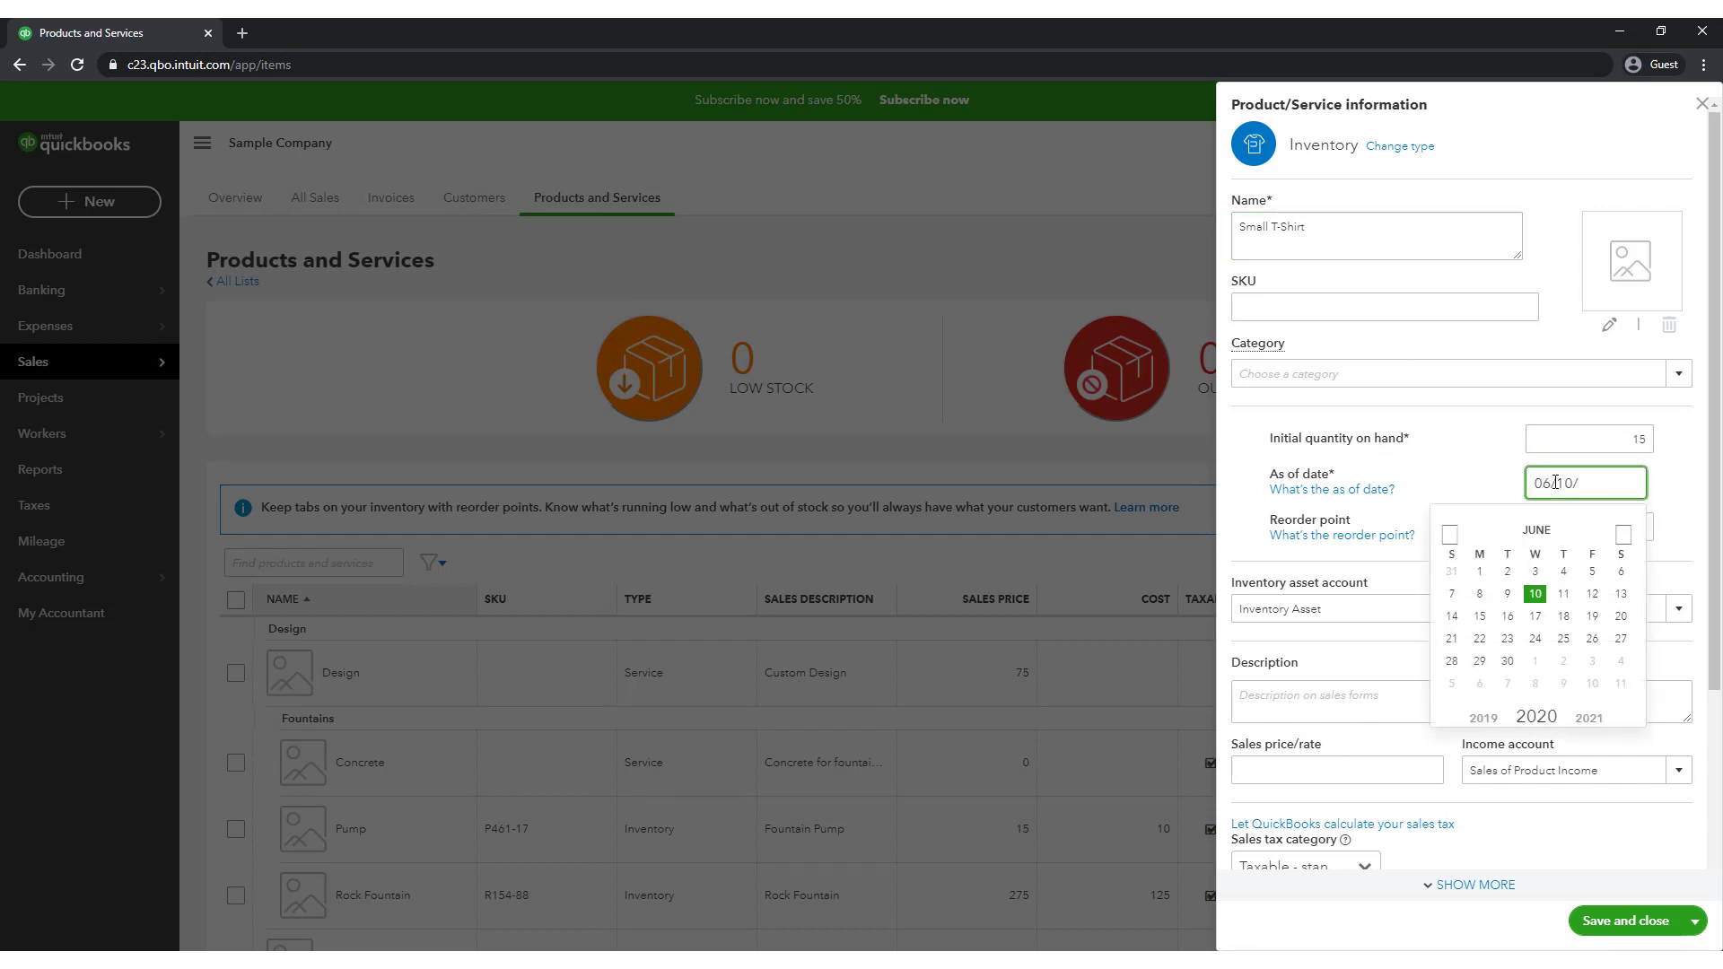
{"action": "type", "text": "2020"}
{"action": "left_click", "coordinate": [1594, 530]}
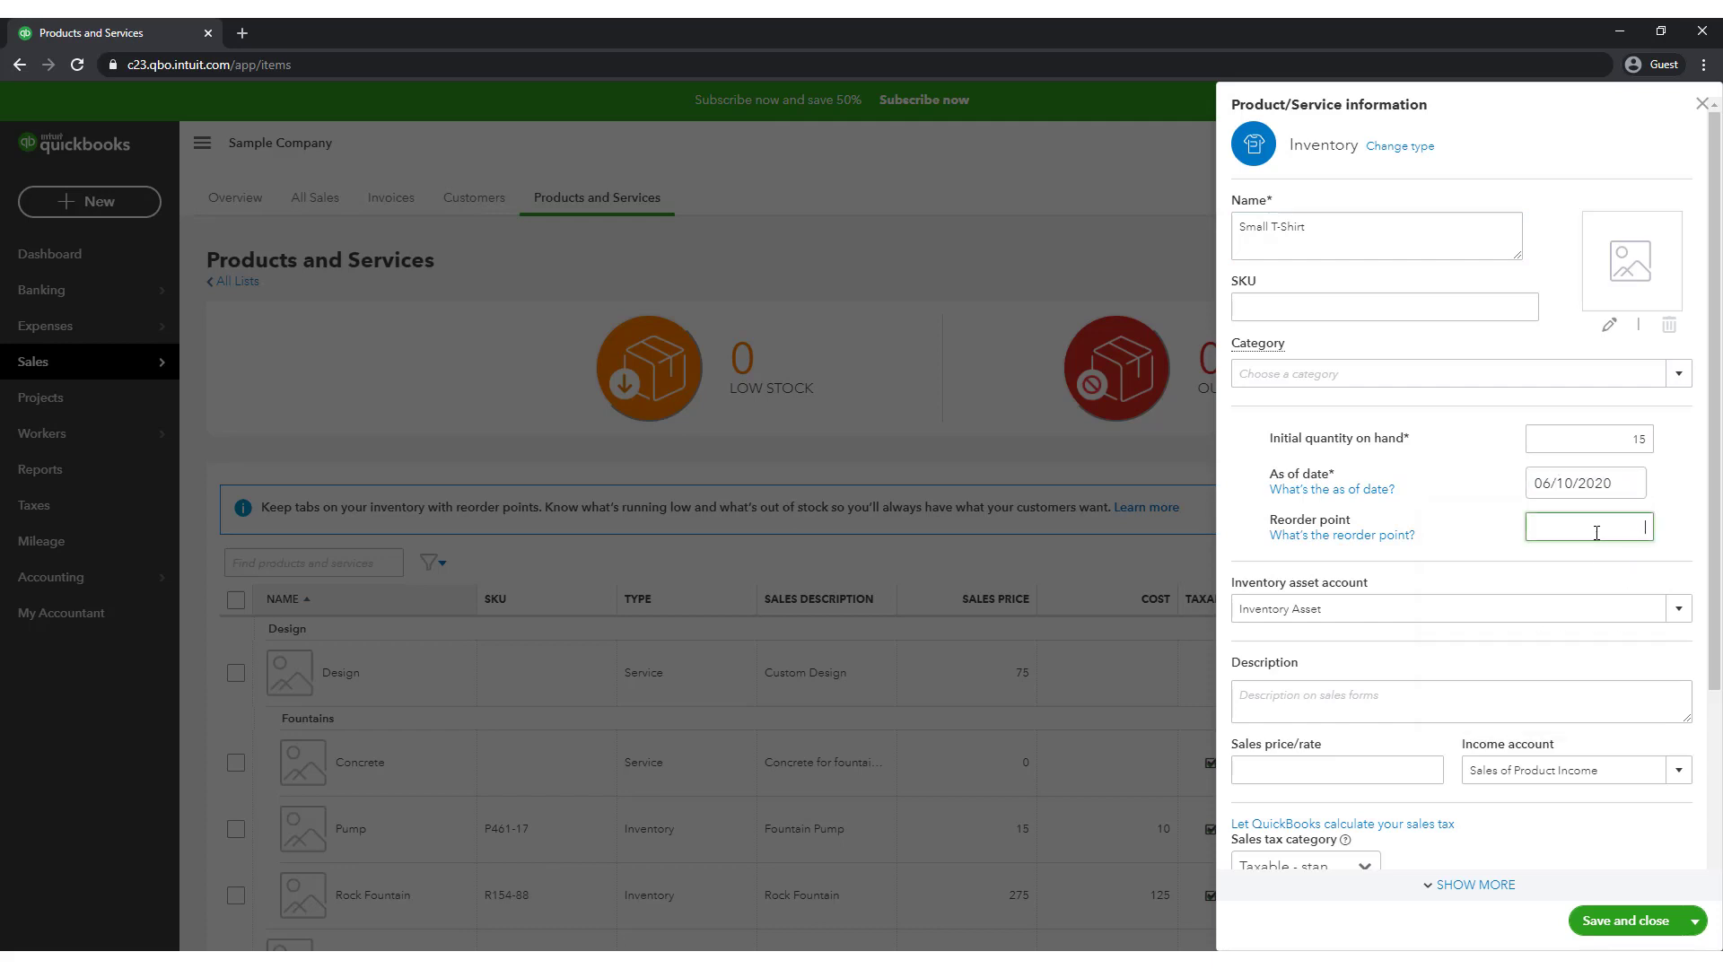
{"action": "type", "text": "5"}
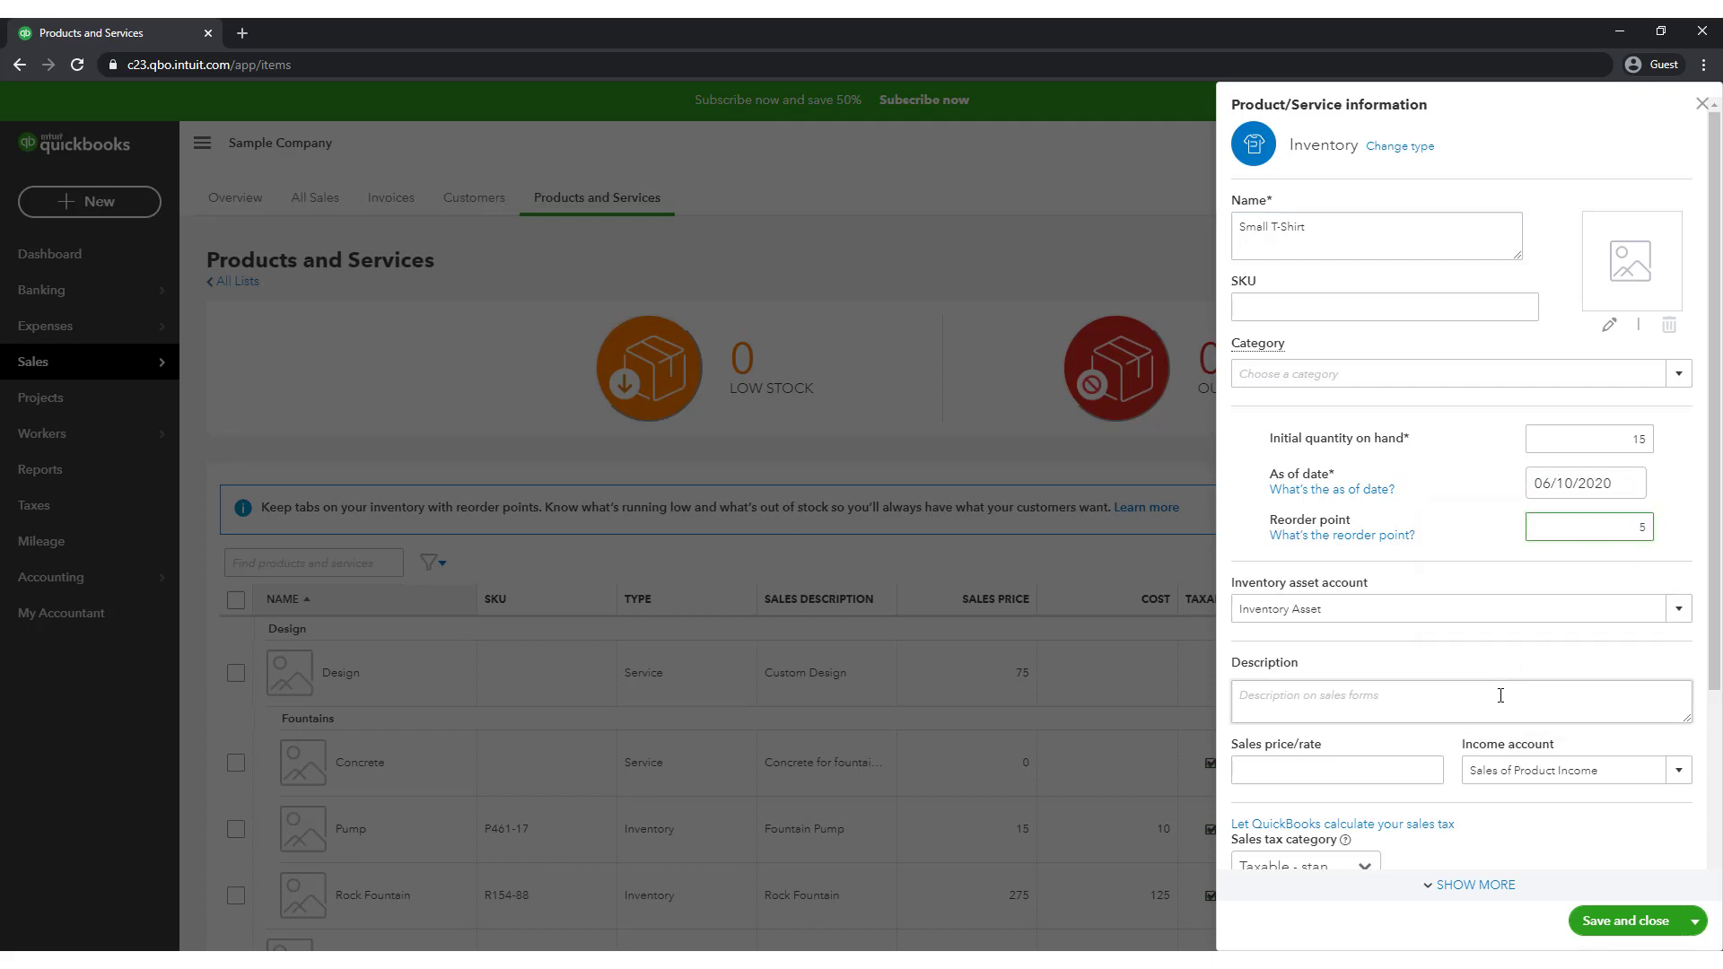
Set the item's sales price to 25.00 and its purchase cost to 10.00
{"action": "left_click", "coordinate": [1418, 770]}
{"action": "scroll", "coordinate": [1417, 770], "scroll_direction": "down", "scroll_amount": 3}
{"action": "type", "text": "25.00"}
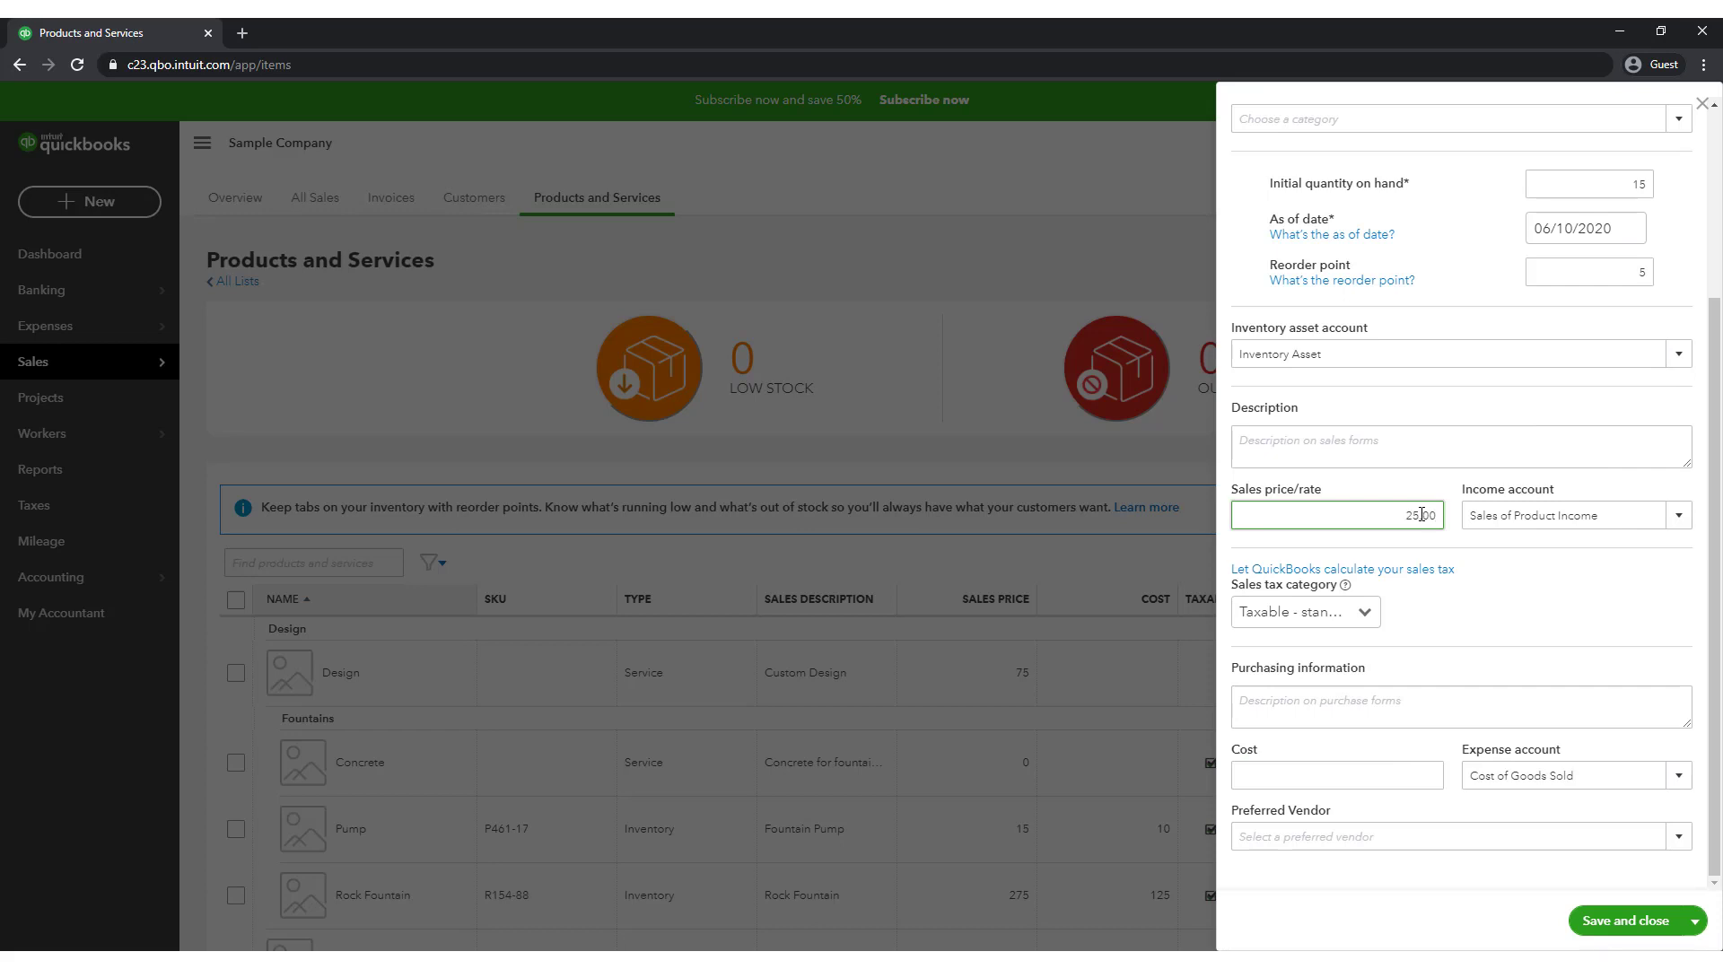
{"action": "left_click", "coordinate": [1408, 771]}
{"action": "type", "text": "10.00"}
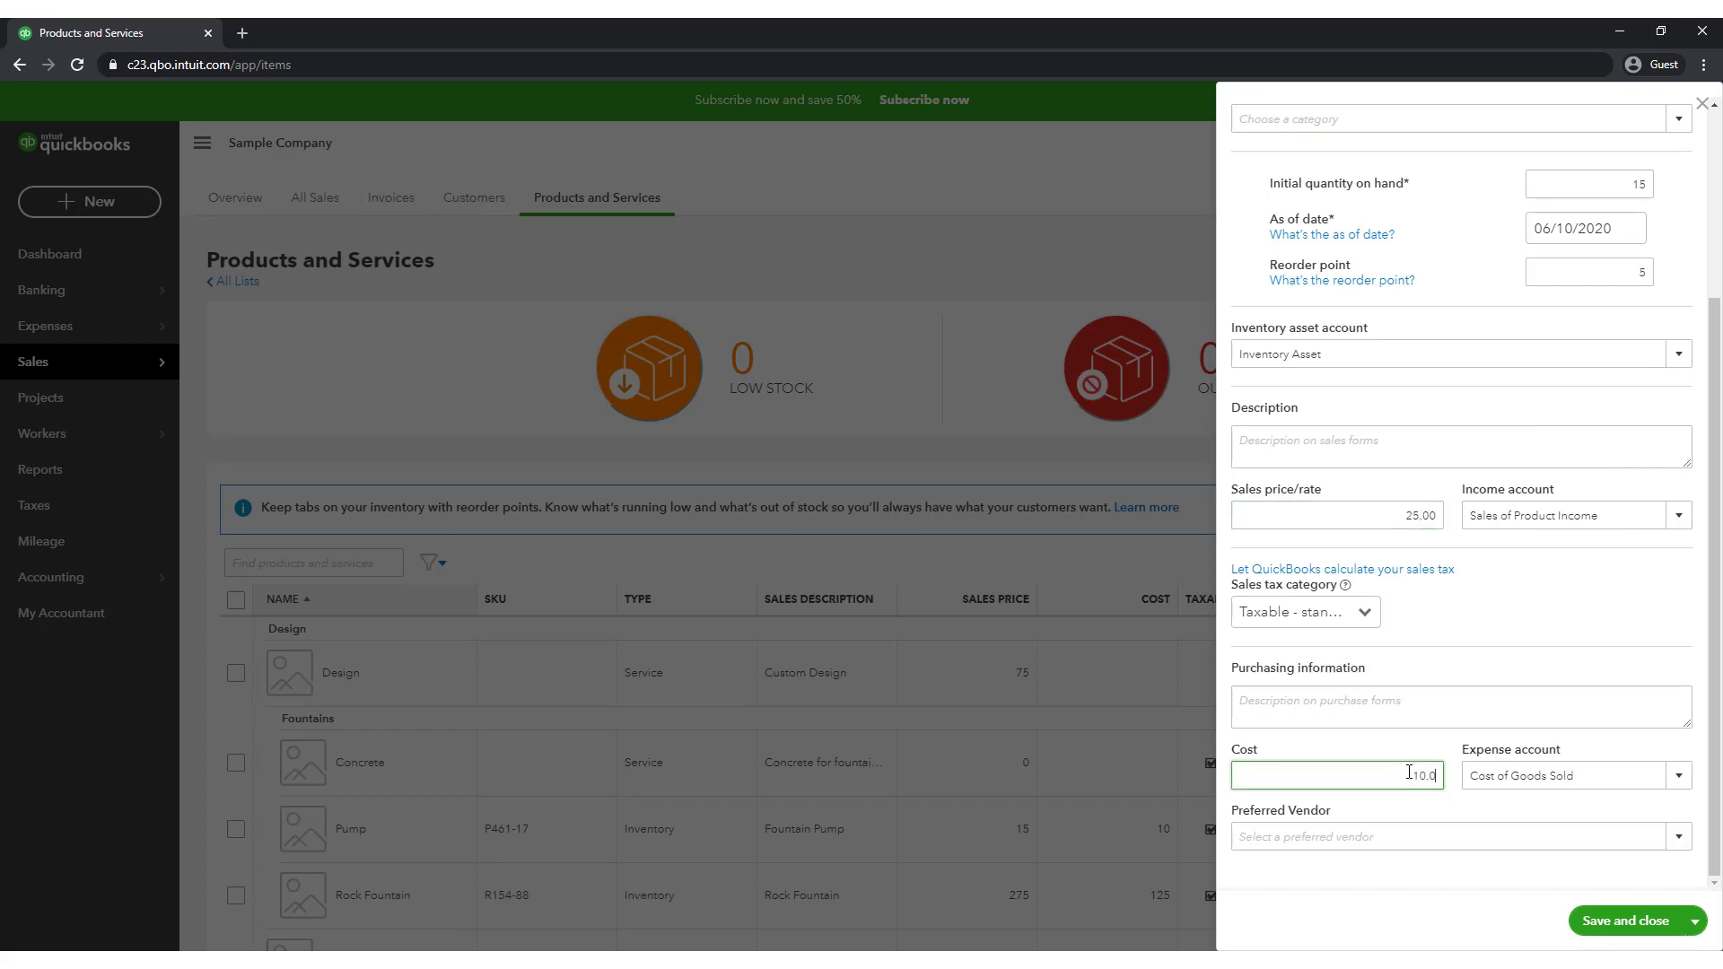
Choose Lee Advertising as the preferred vendor, and save and close the inventory item
{"action": "left_click", "coordinate": [1405, 837]}
{"action": "type", "text": "le"}
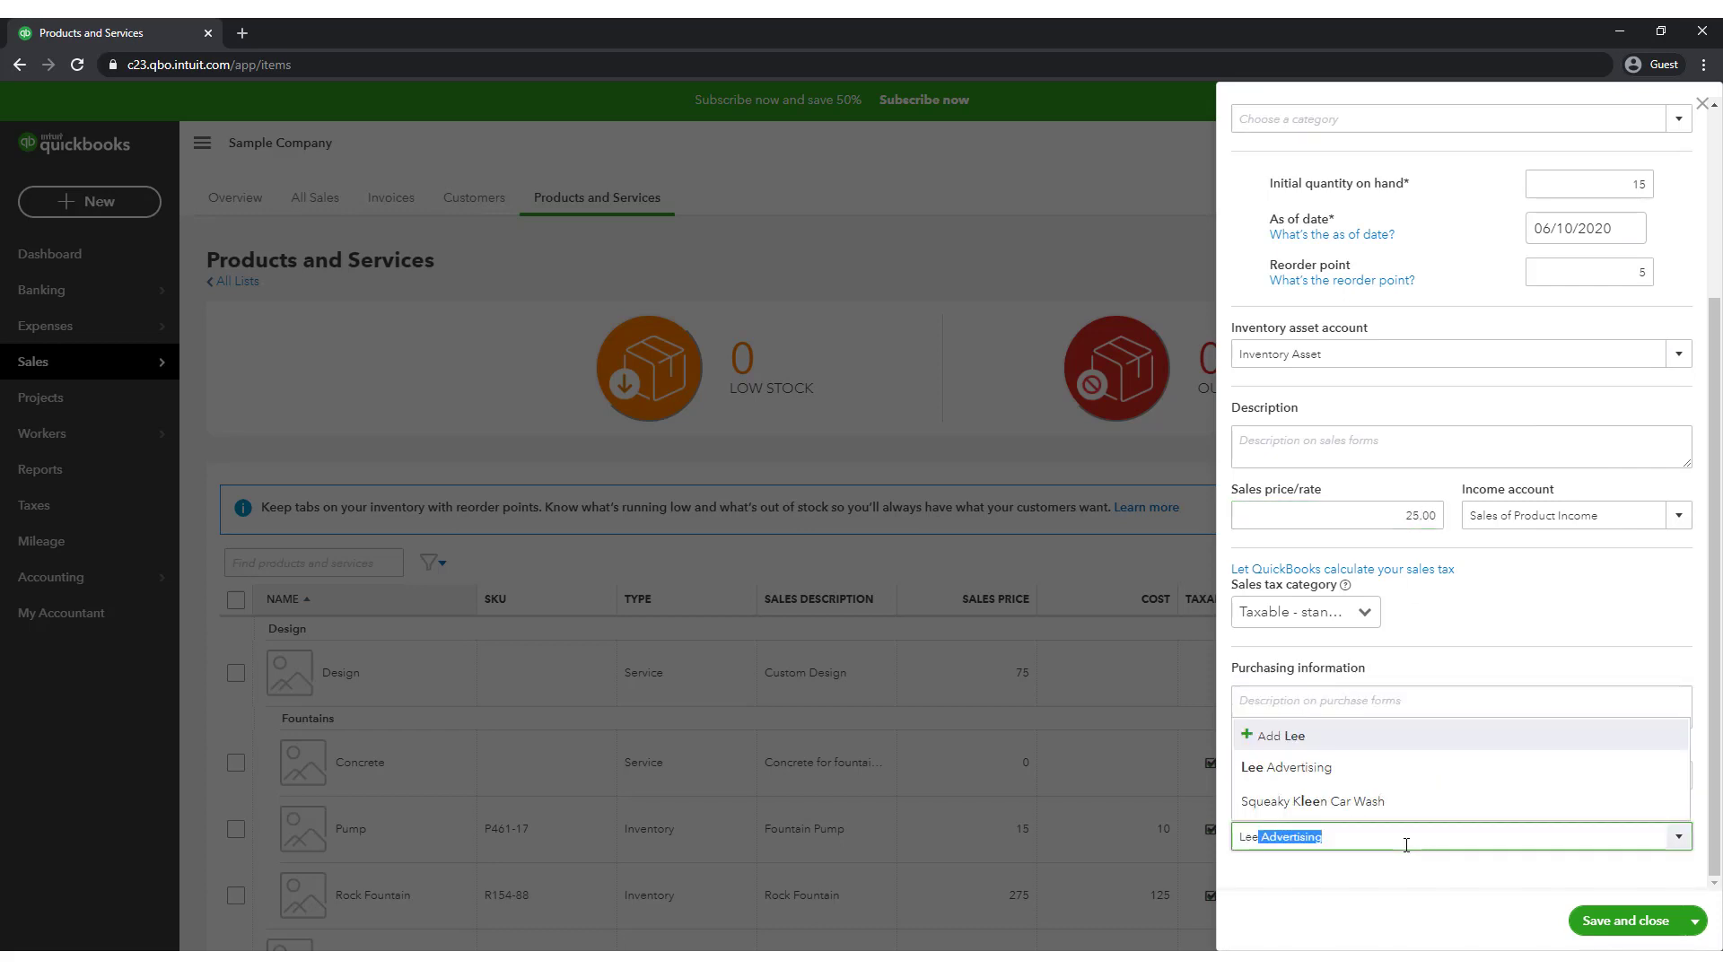
{"action": "left_click", "coordinate": [1423, 769]}
{"action": "left_click", "coordinate": [1630, 922]}
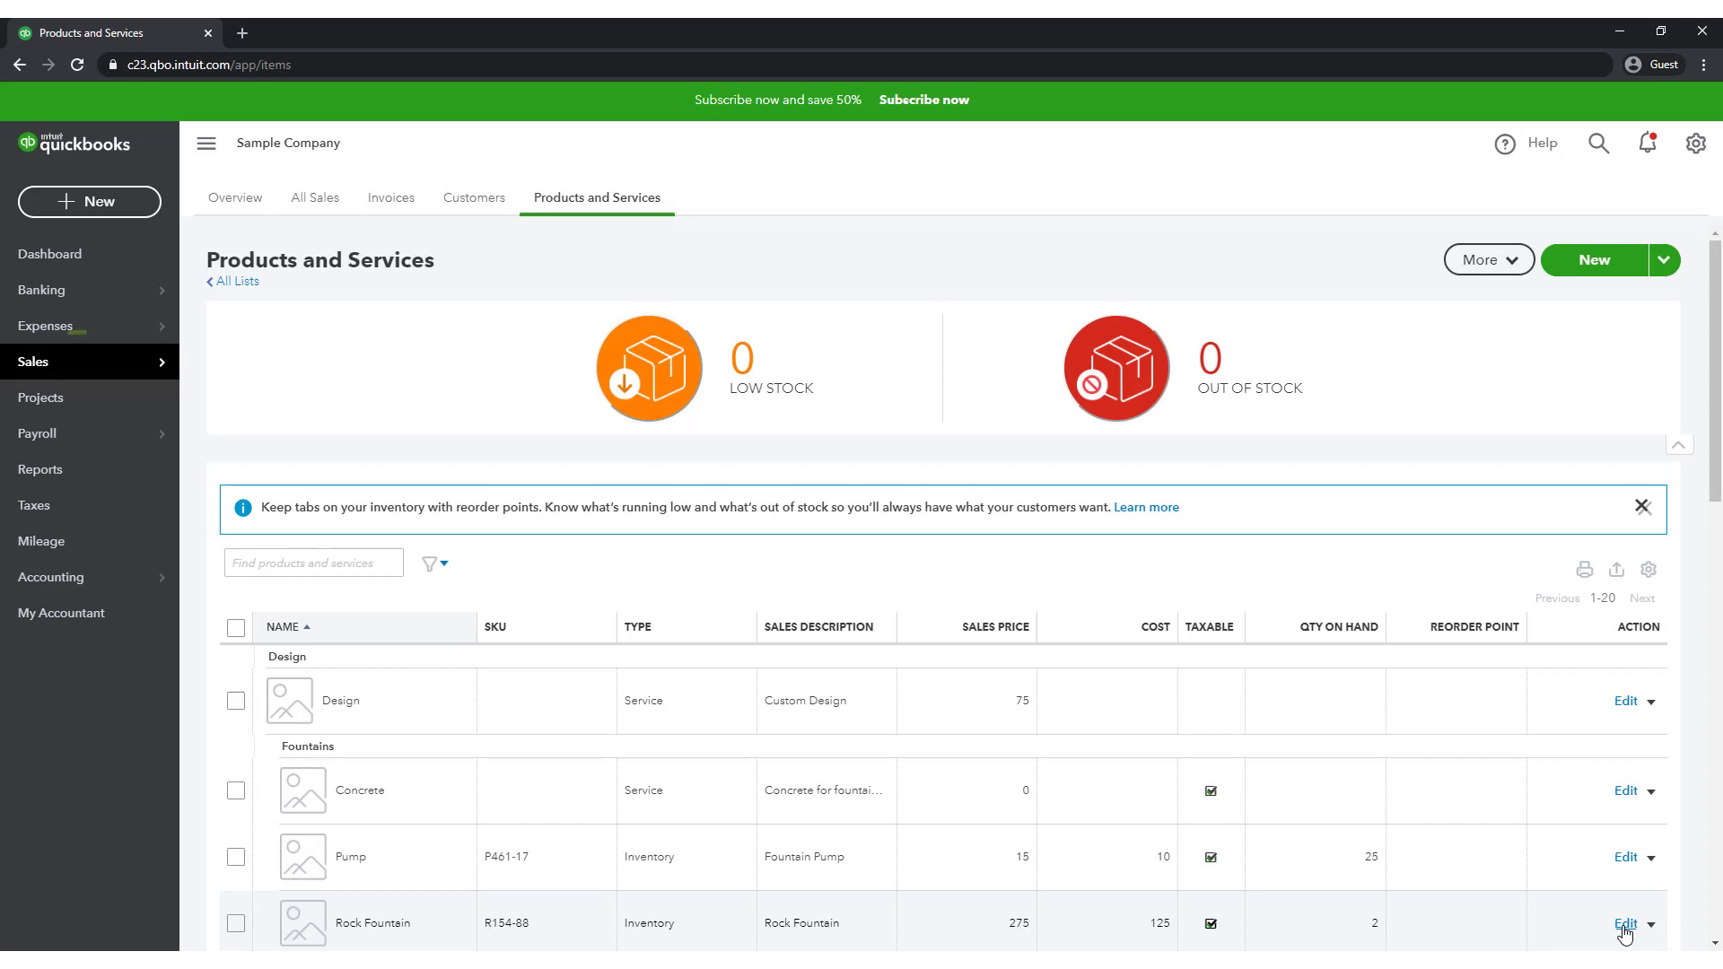
Open the Red Rock Diner record from the Customers list
{"action": "mouse_move", "coordinate": [165, 369]}
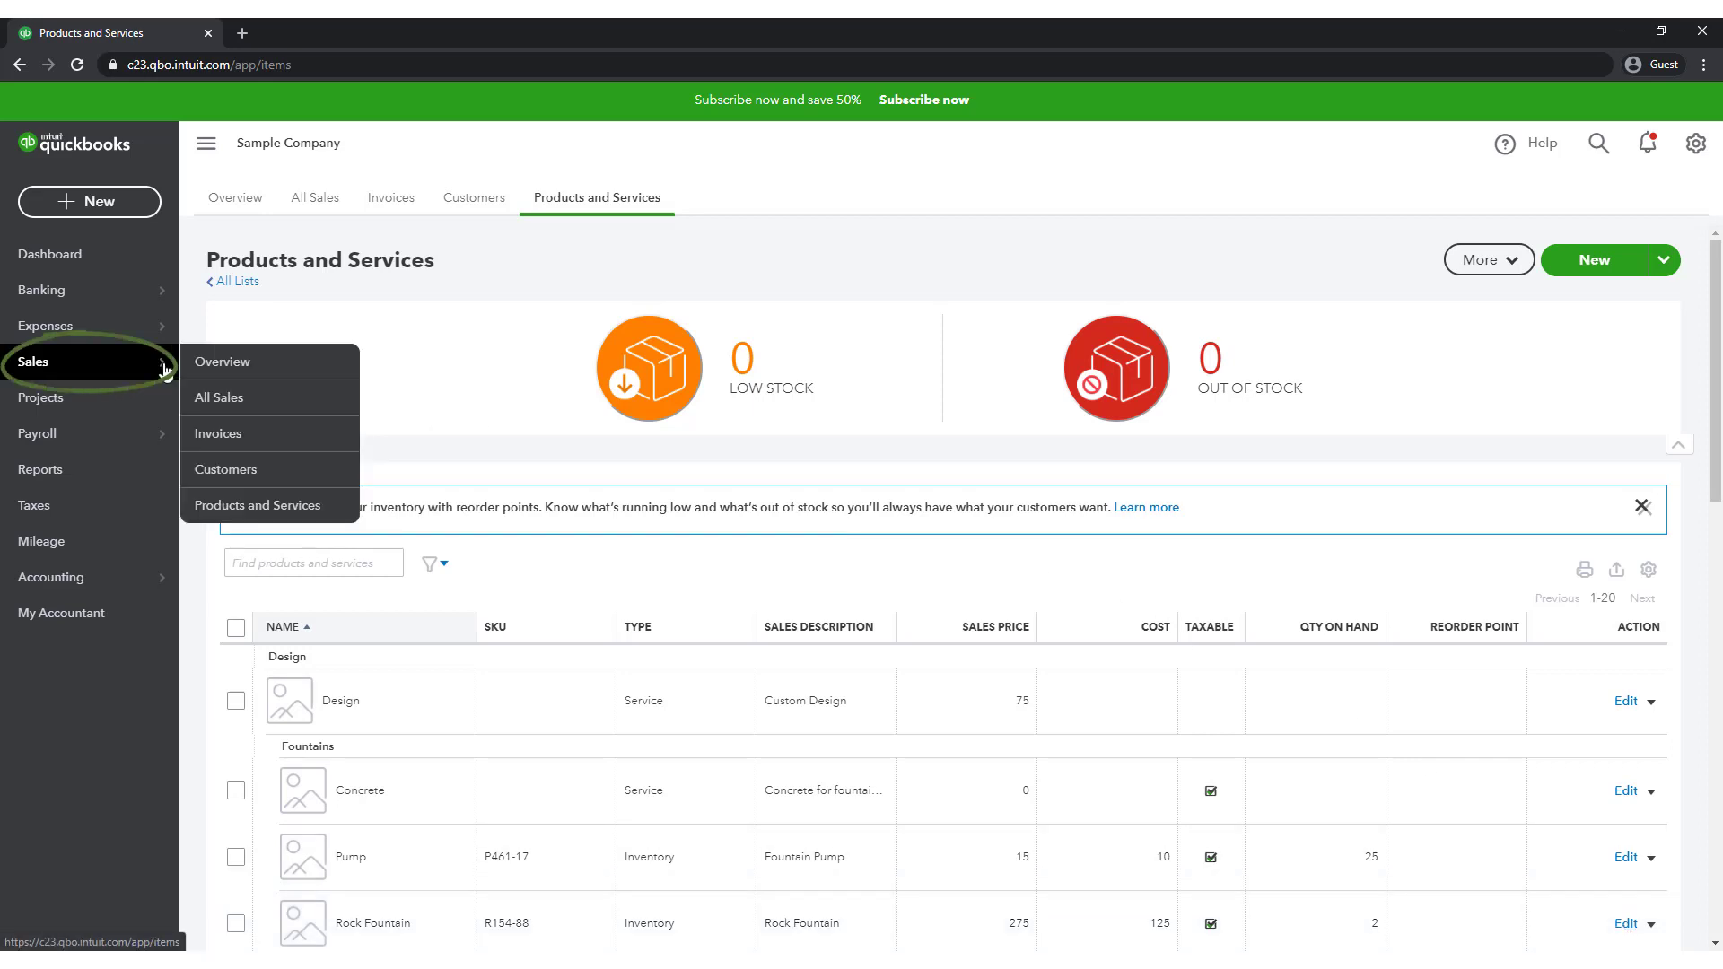
{"action": "left_click", "coordinate": [237, 463]}
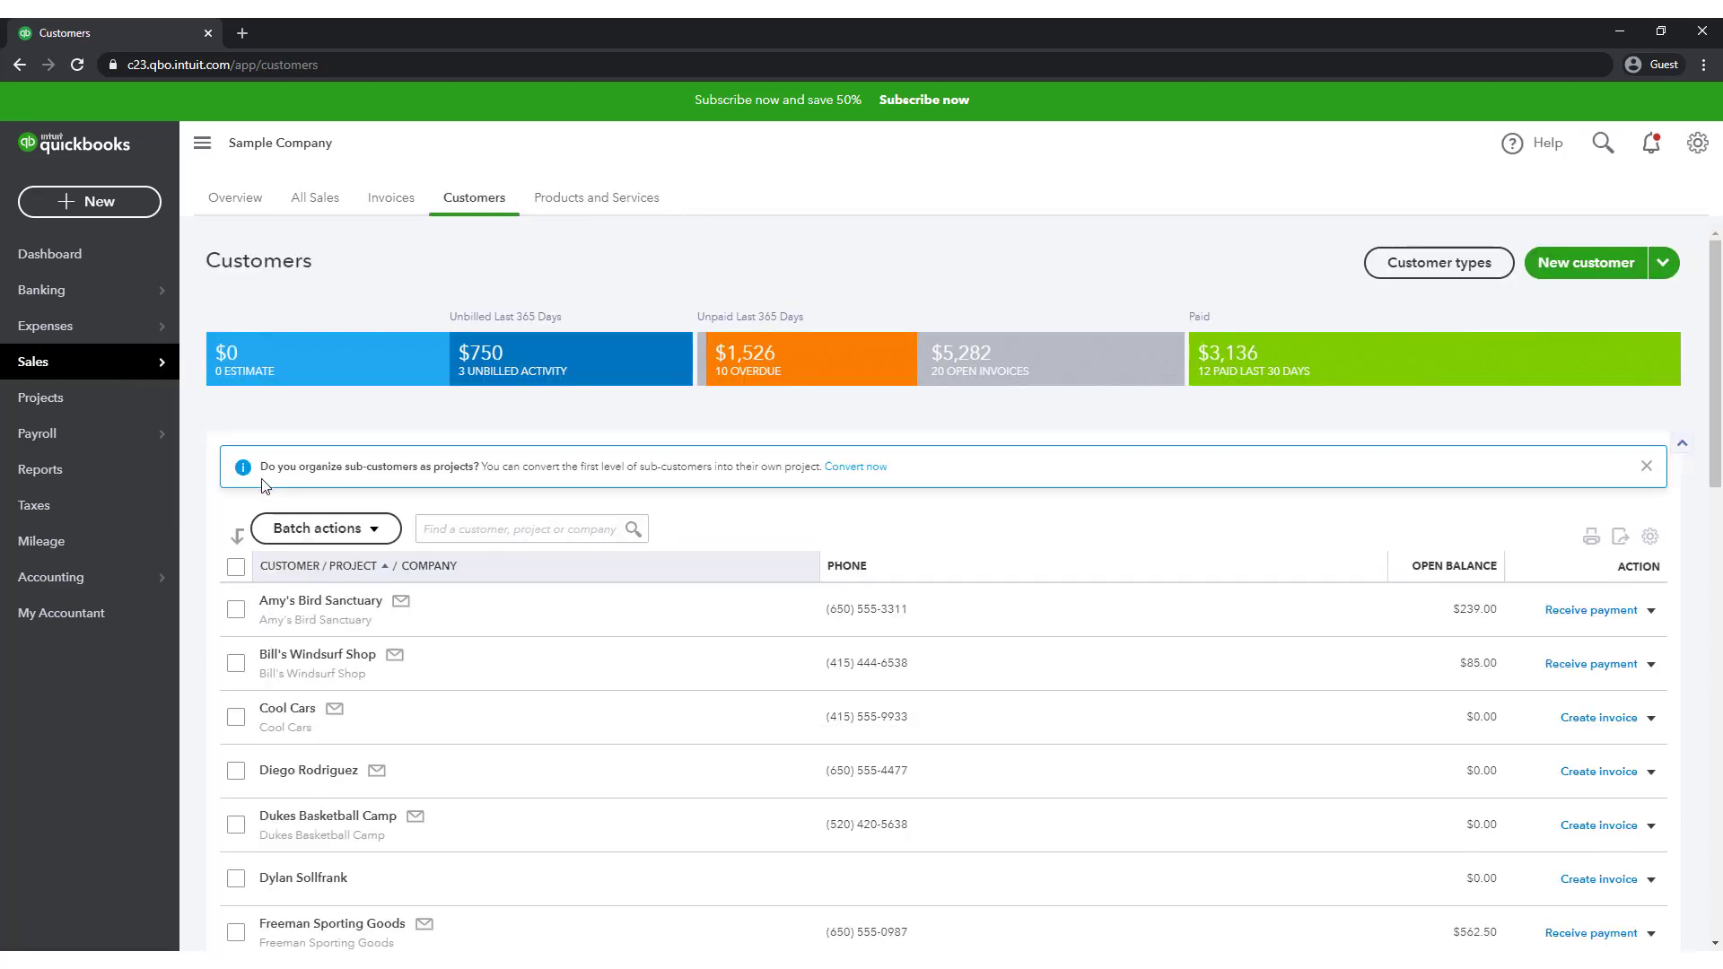
{"action": "scroll", "coordinate": [265, 482], "scroll_direction": "down", "scroll_amount": 2}
{"action": "scroll", "coordinate": [262, 481], "scroll_direction": "down", "scroll_amount": 8}
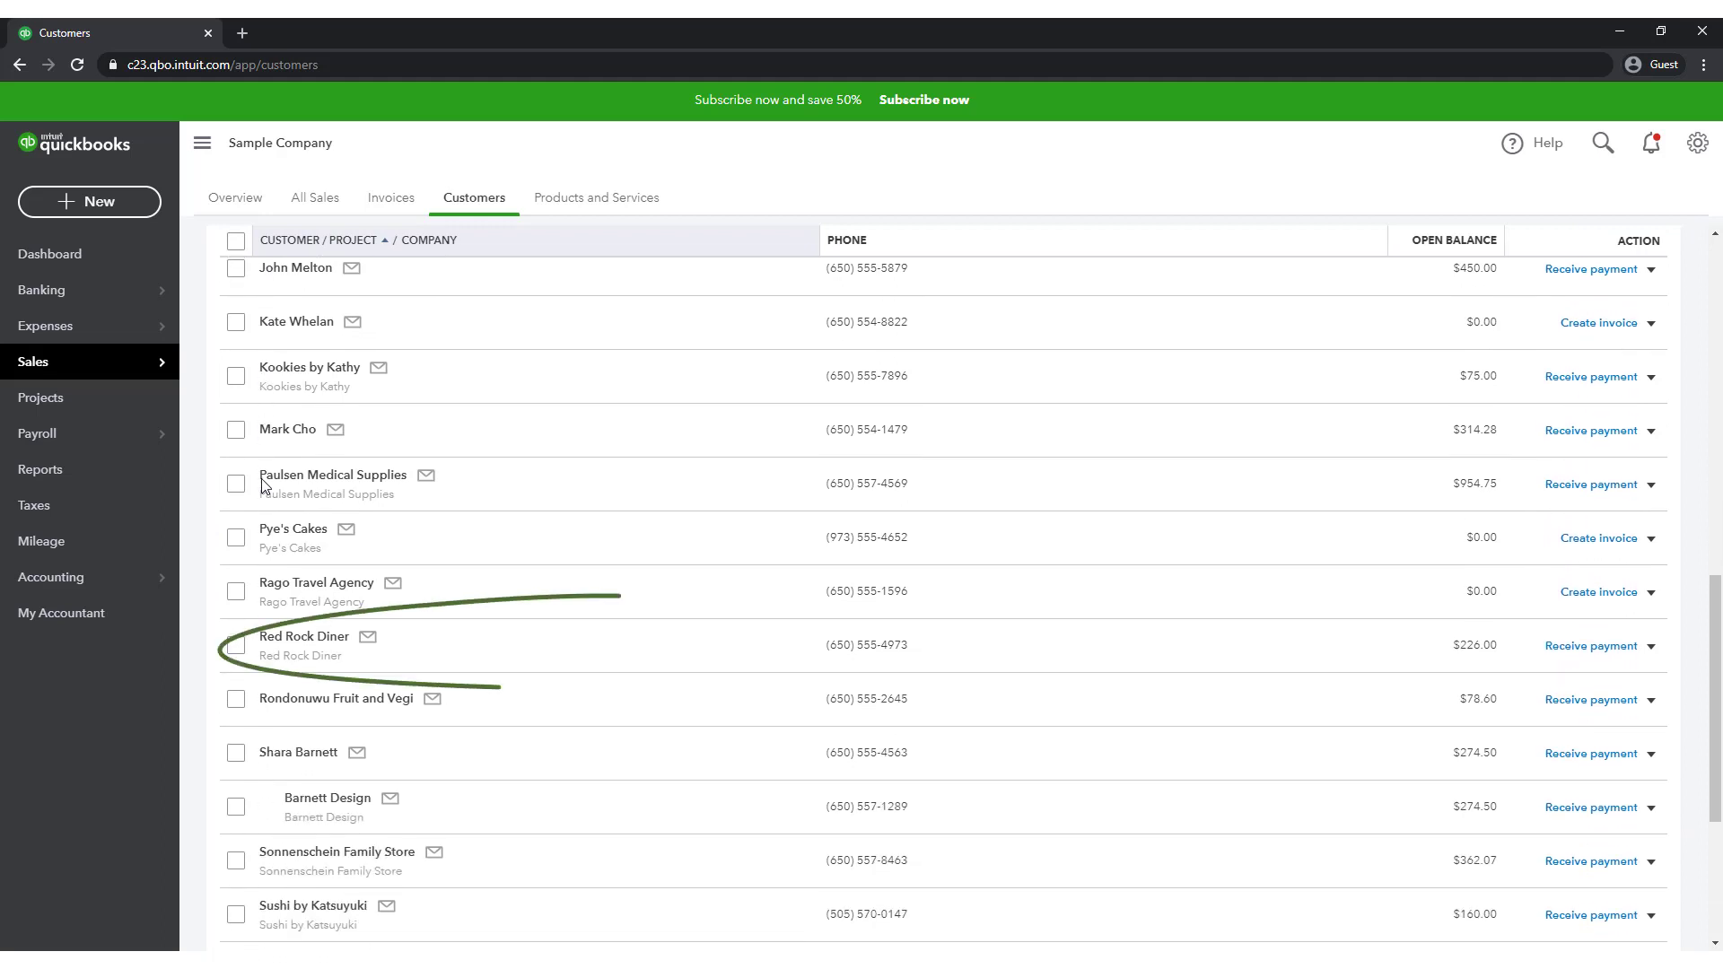
{"action": "left_click", "coordinate": [275, 638]}
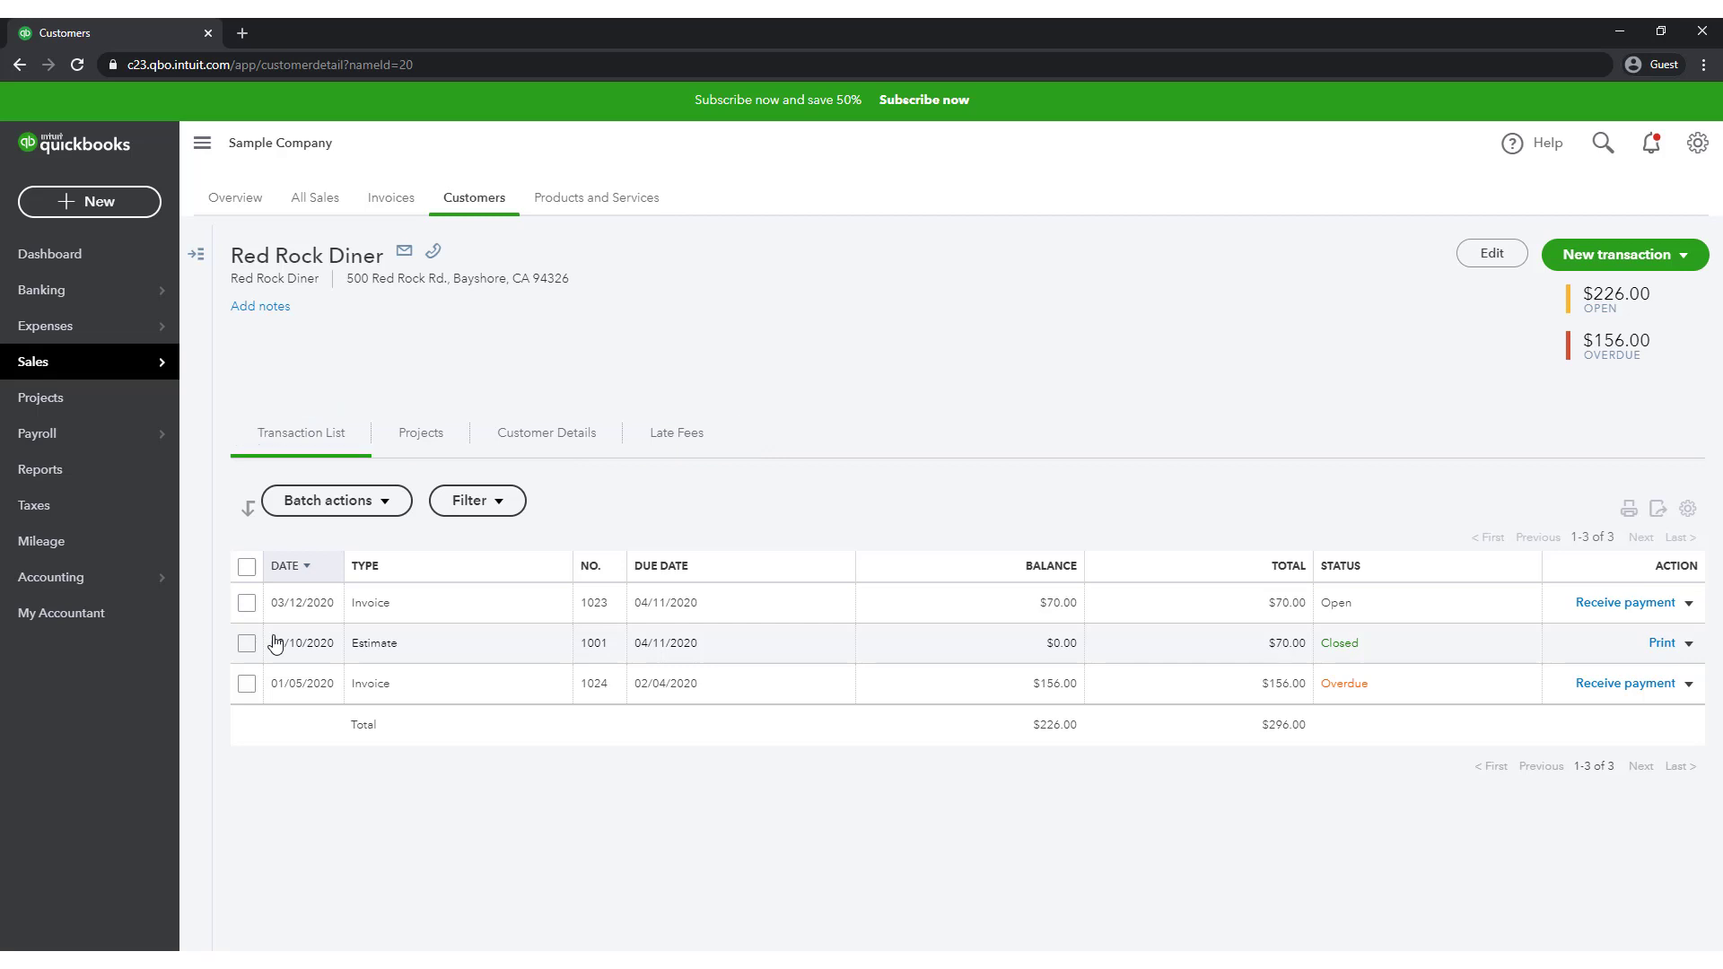
Edit Red Rock Diner's customer details, set the payment terms to Net 30, check the attachments section and save
{"action": "left_click", "coordinate": [545, 438]}
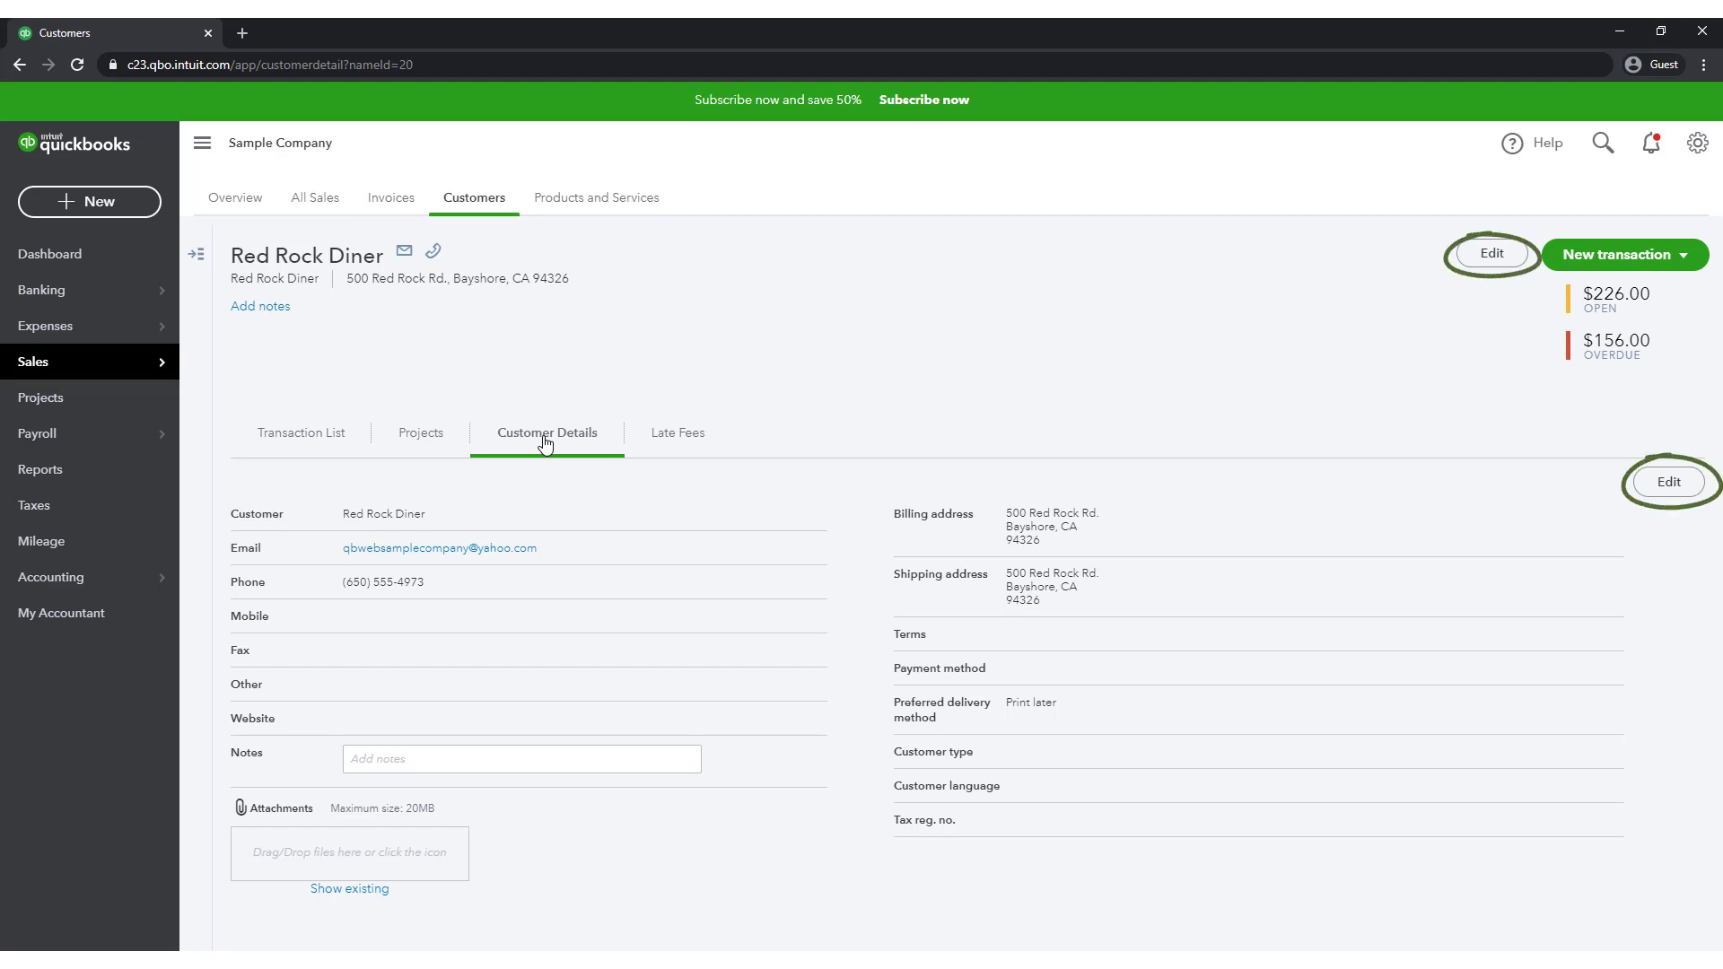
{"action": "left_click", "coordinate": [1668, 483]}
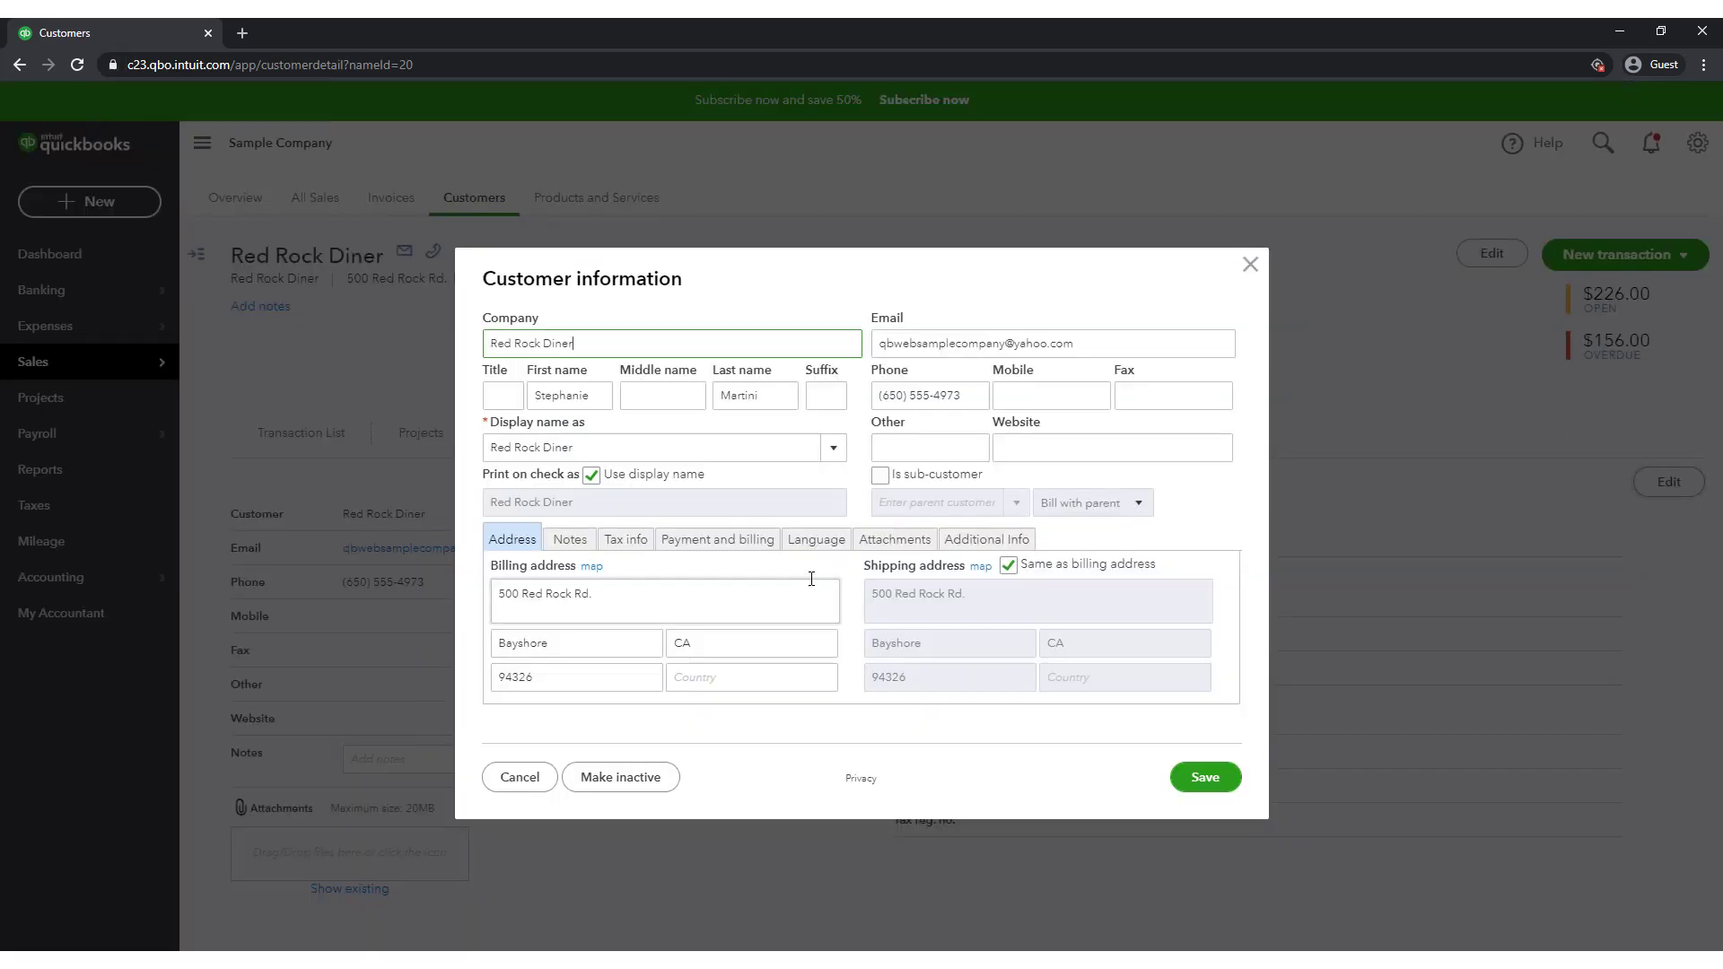
{"action": "left_click", "coordinate": [744, 541]}
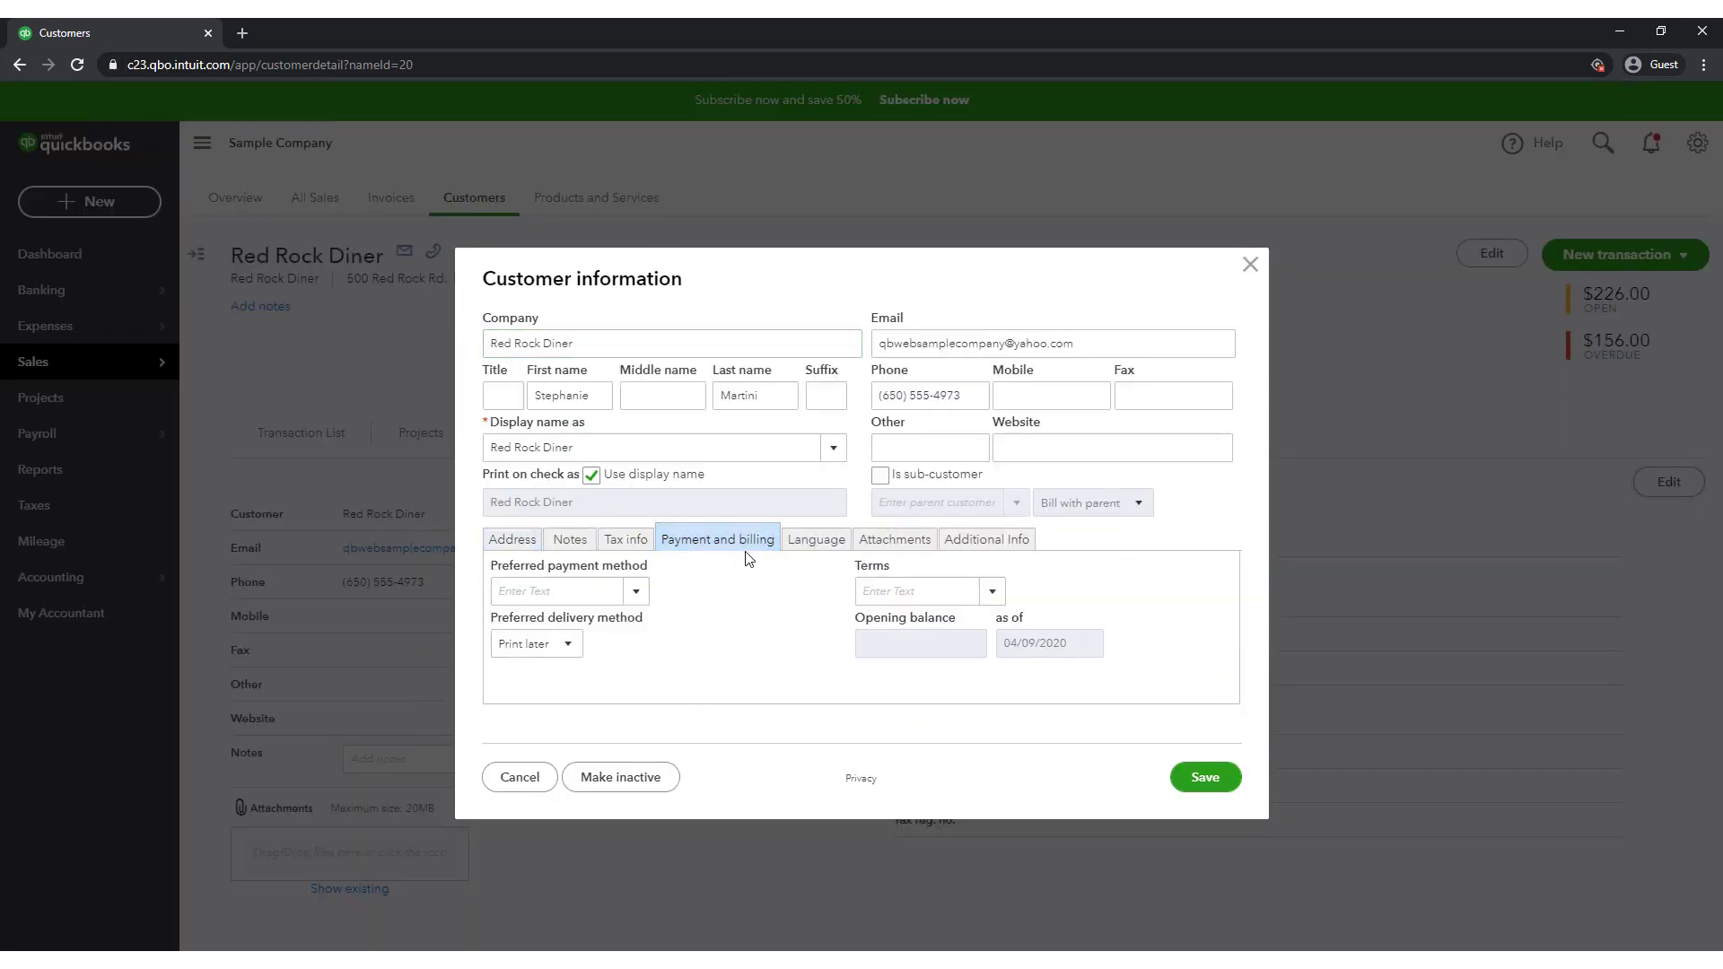
{"action": "left_click", "coordinate": [992, 599]}
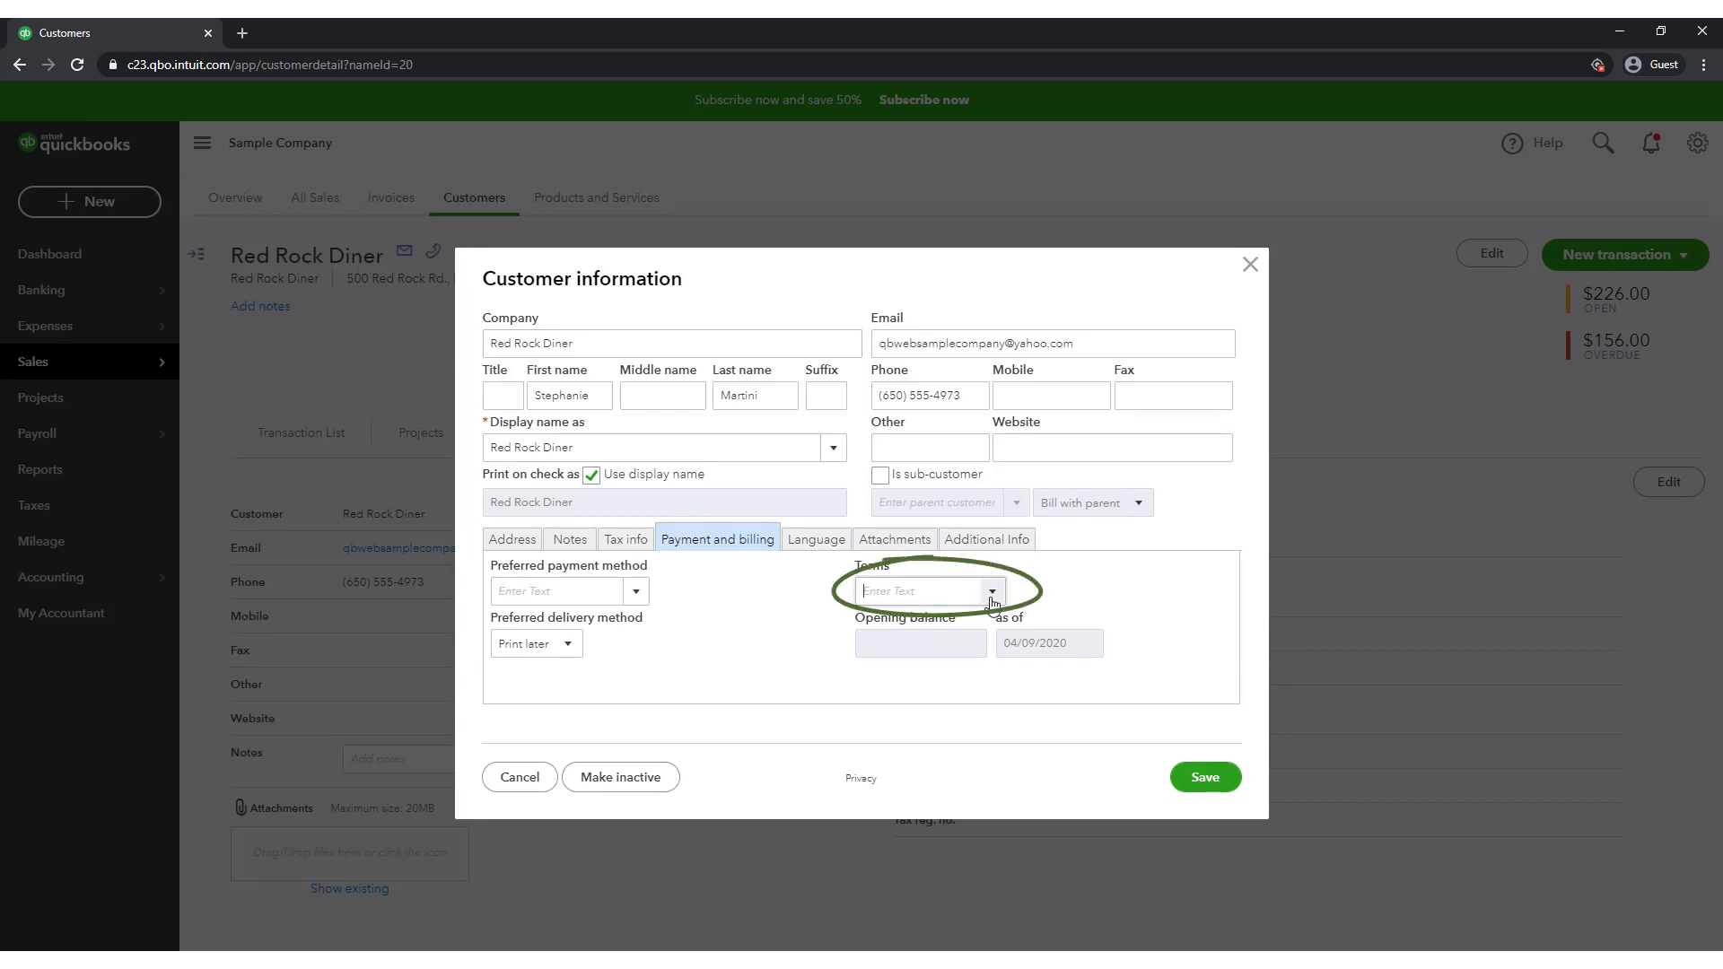
{"action": "left_click", "coordinate": [938, 752]}
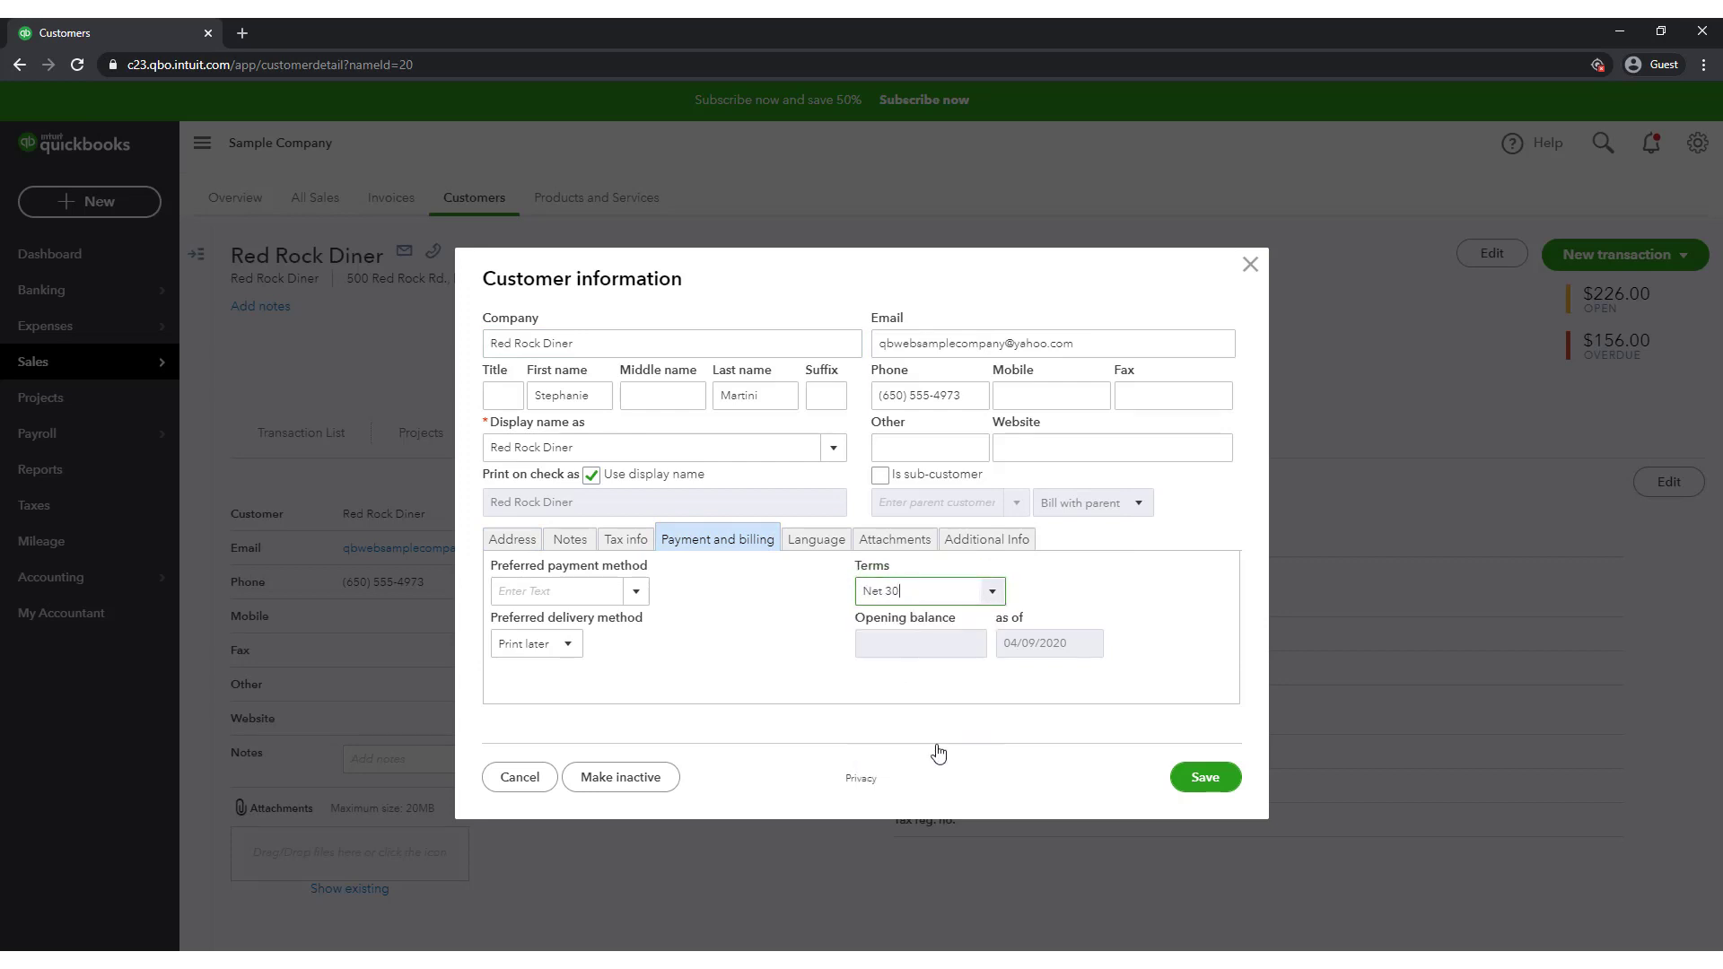
{"action": "left_click", "coordinate": [902, 548]}
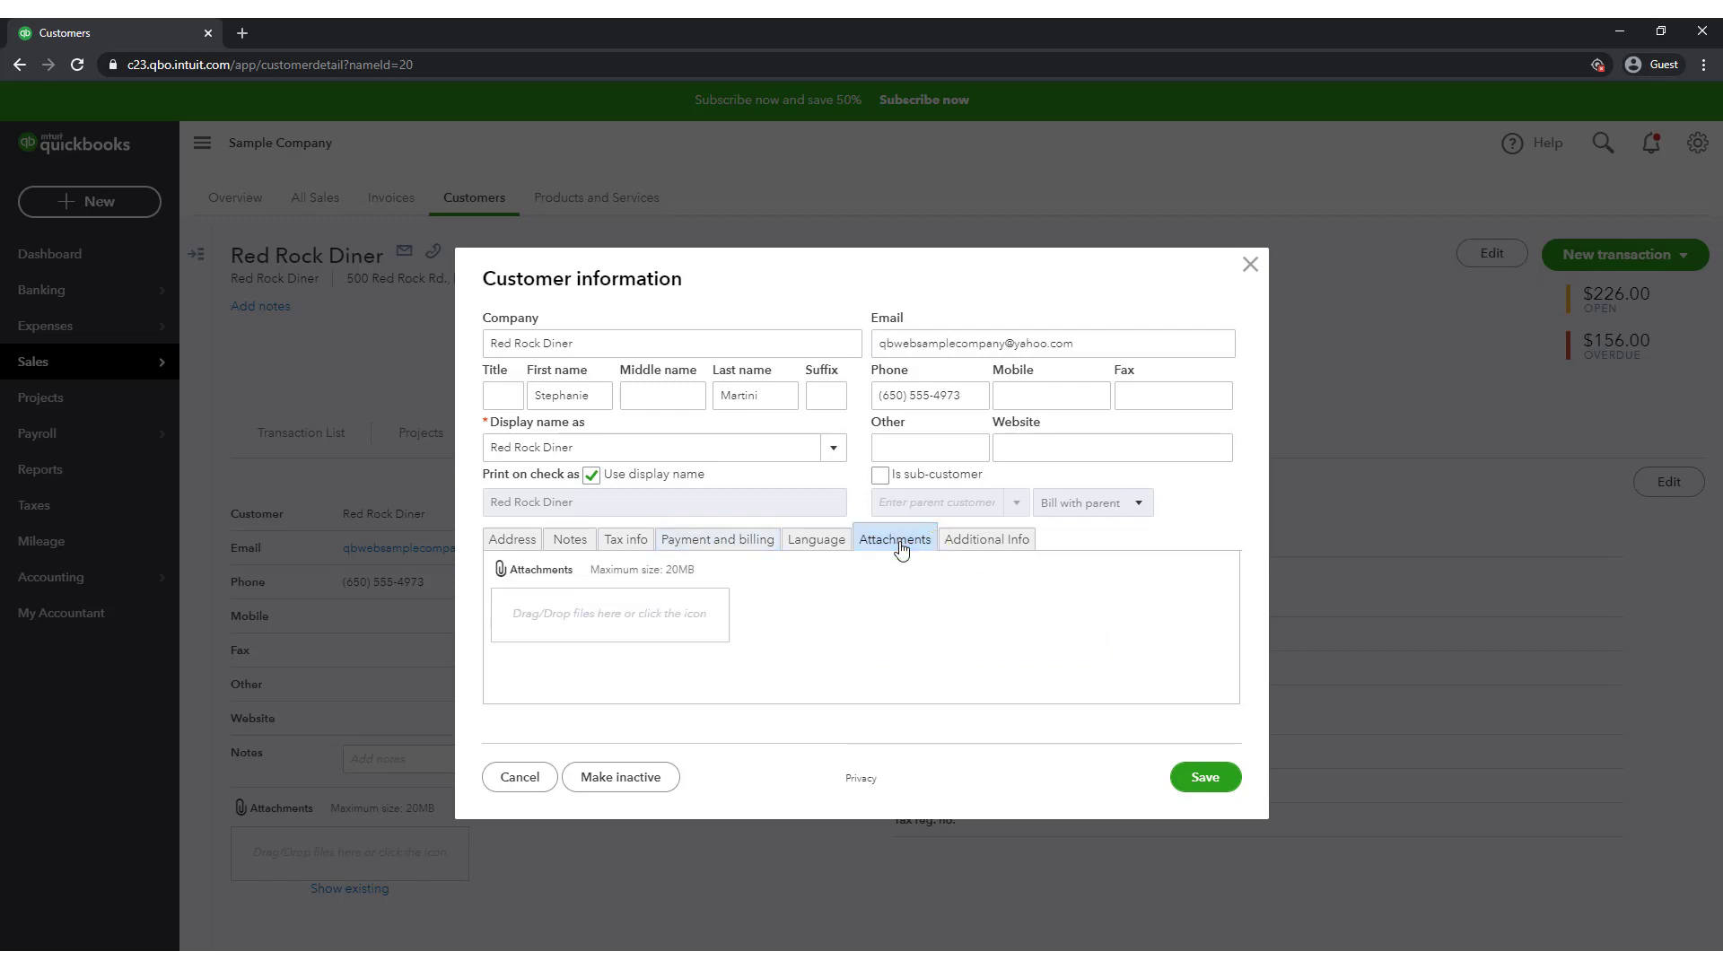
{"action": "left_click", "coordinate": [1207, 781]}
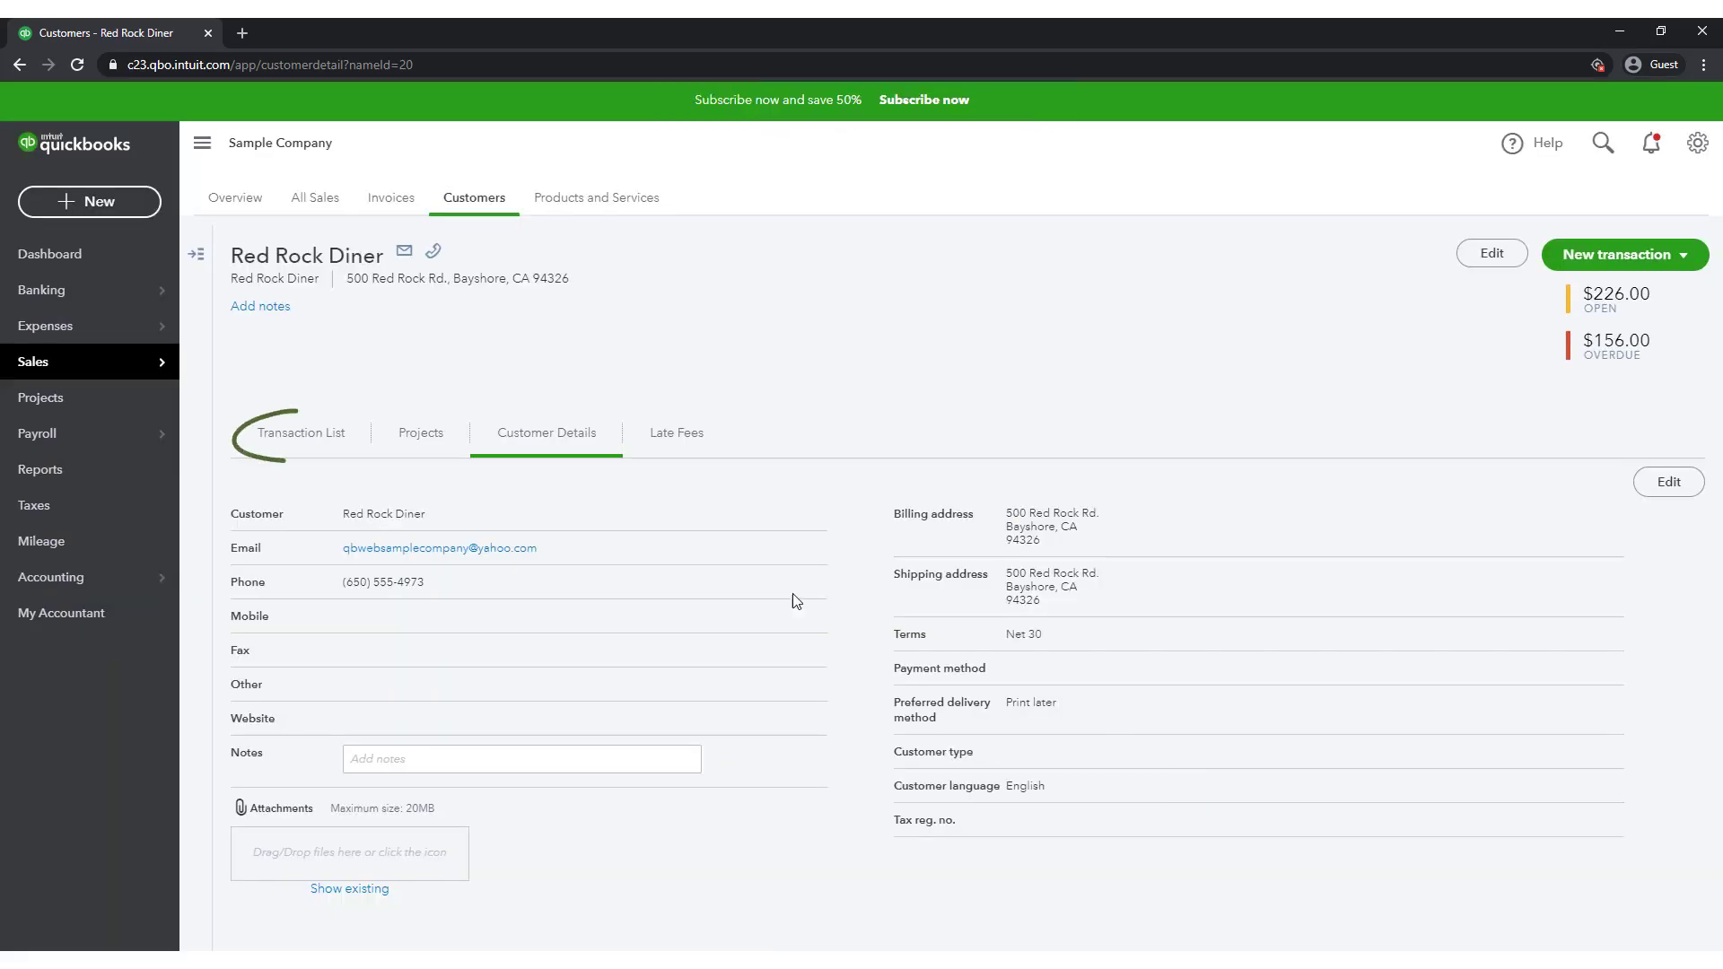
Open the overdue invoice from Red Rock Diner's transaction list to review it, and close it
{"action": "left_click", "coordinate": [311, 434]}
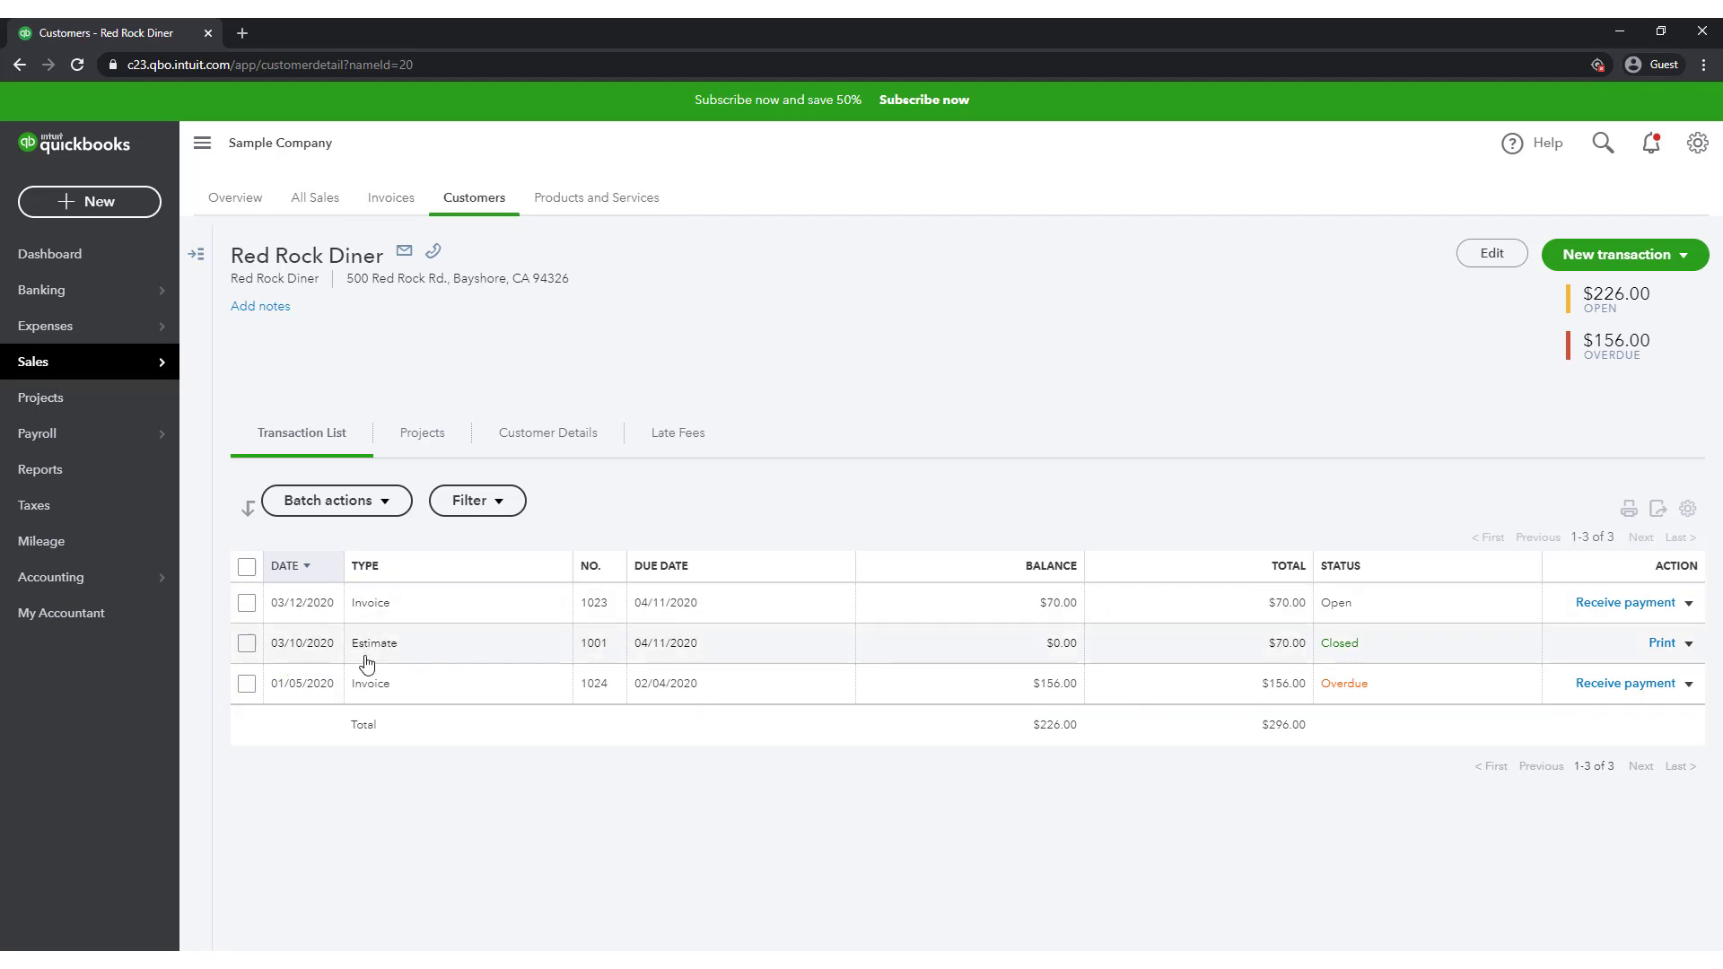
{"action": "left_click", "coordinate": [368, 695]}
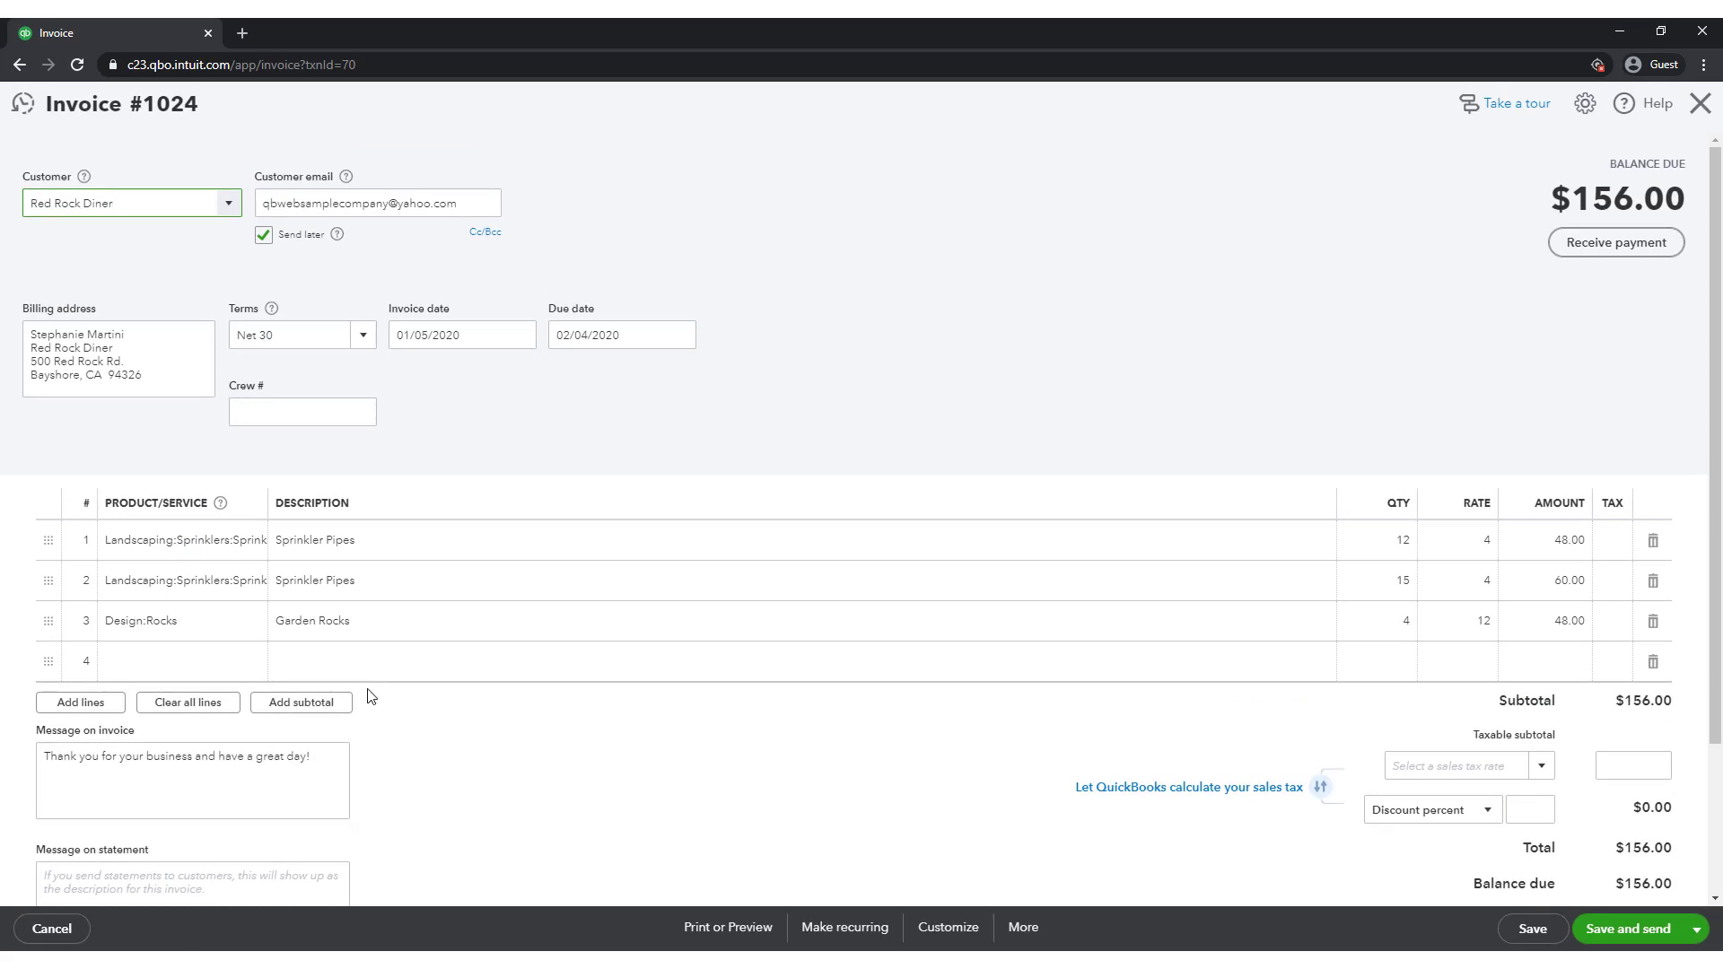
{"action": "left_click", "coordinate": [1699, 108]}
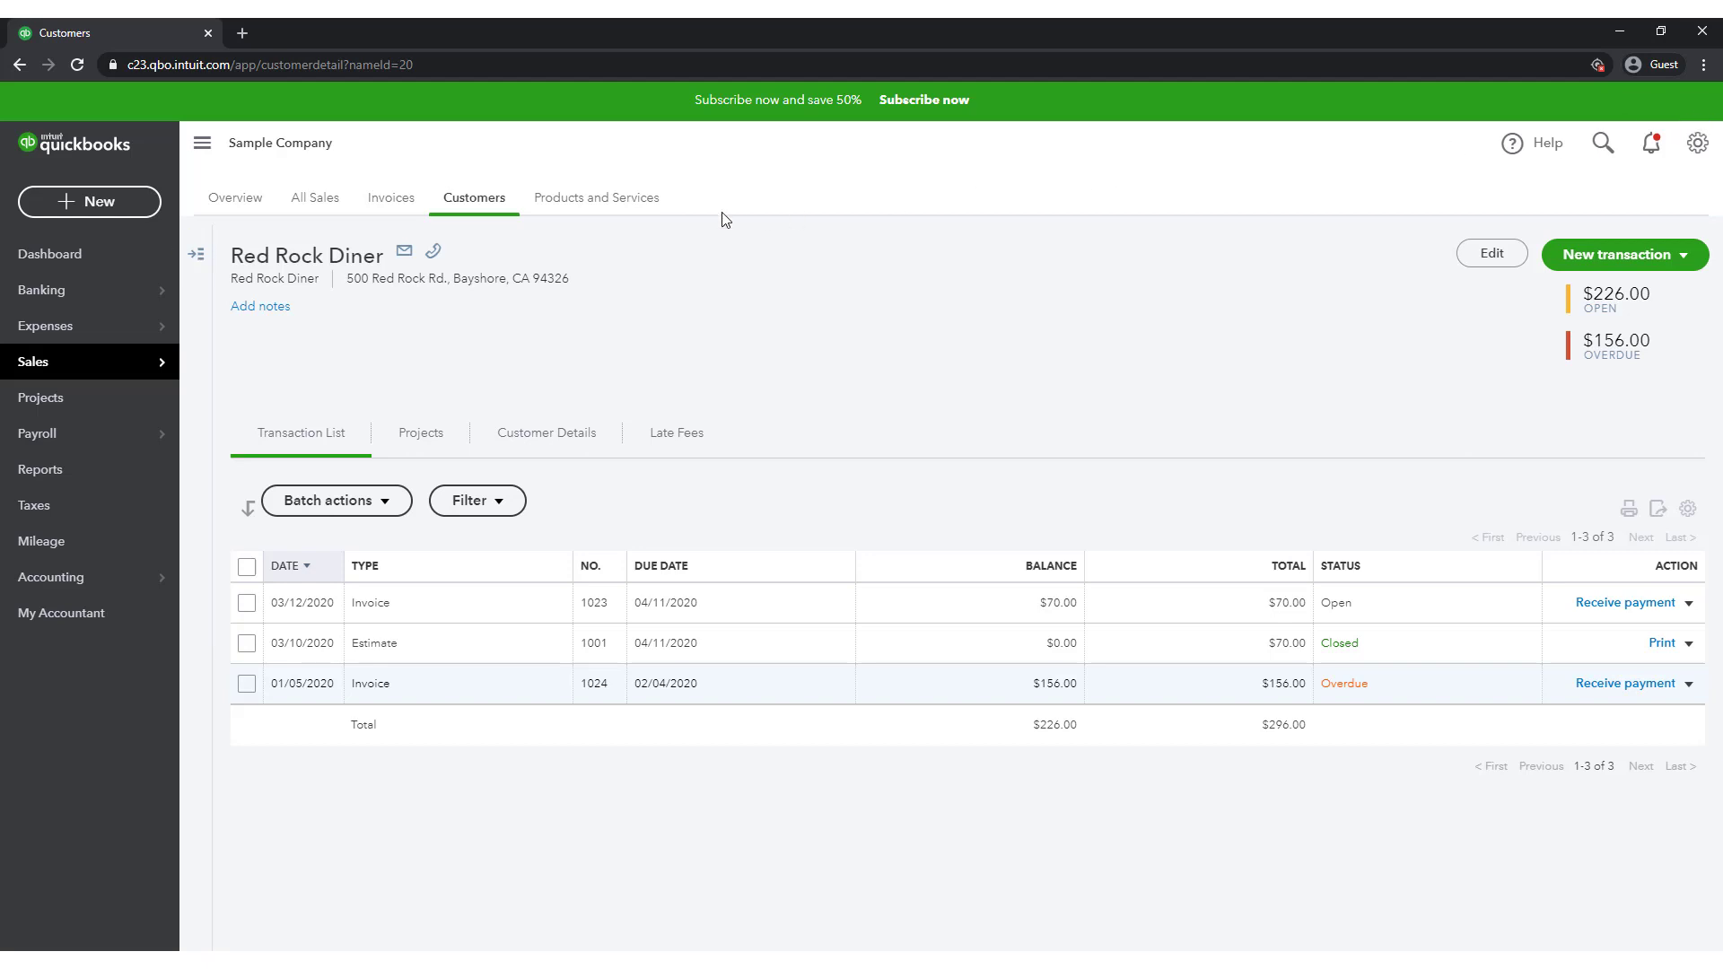
Expand the customer side list beside the record and return to the start of the full Customers list
{"action": "left_click", "coordinate": [195, 258]}
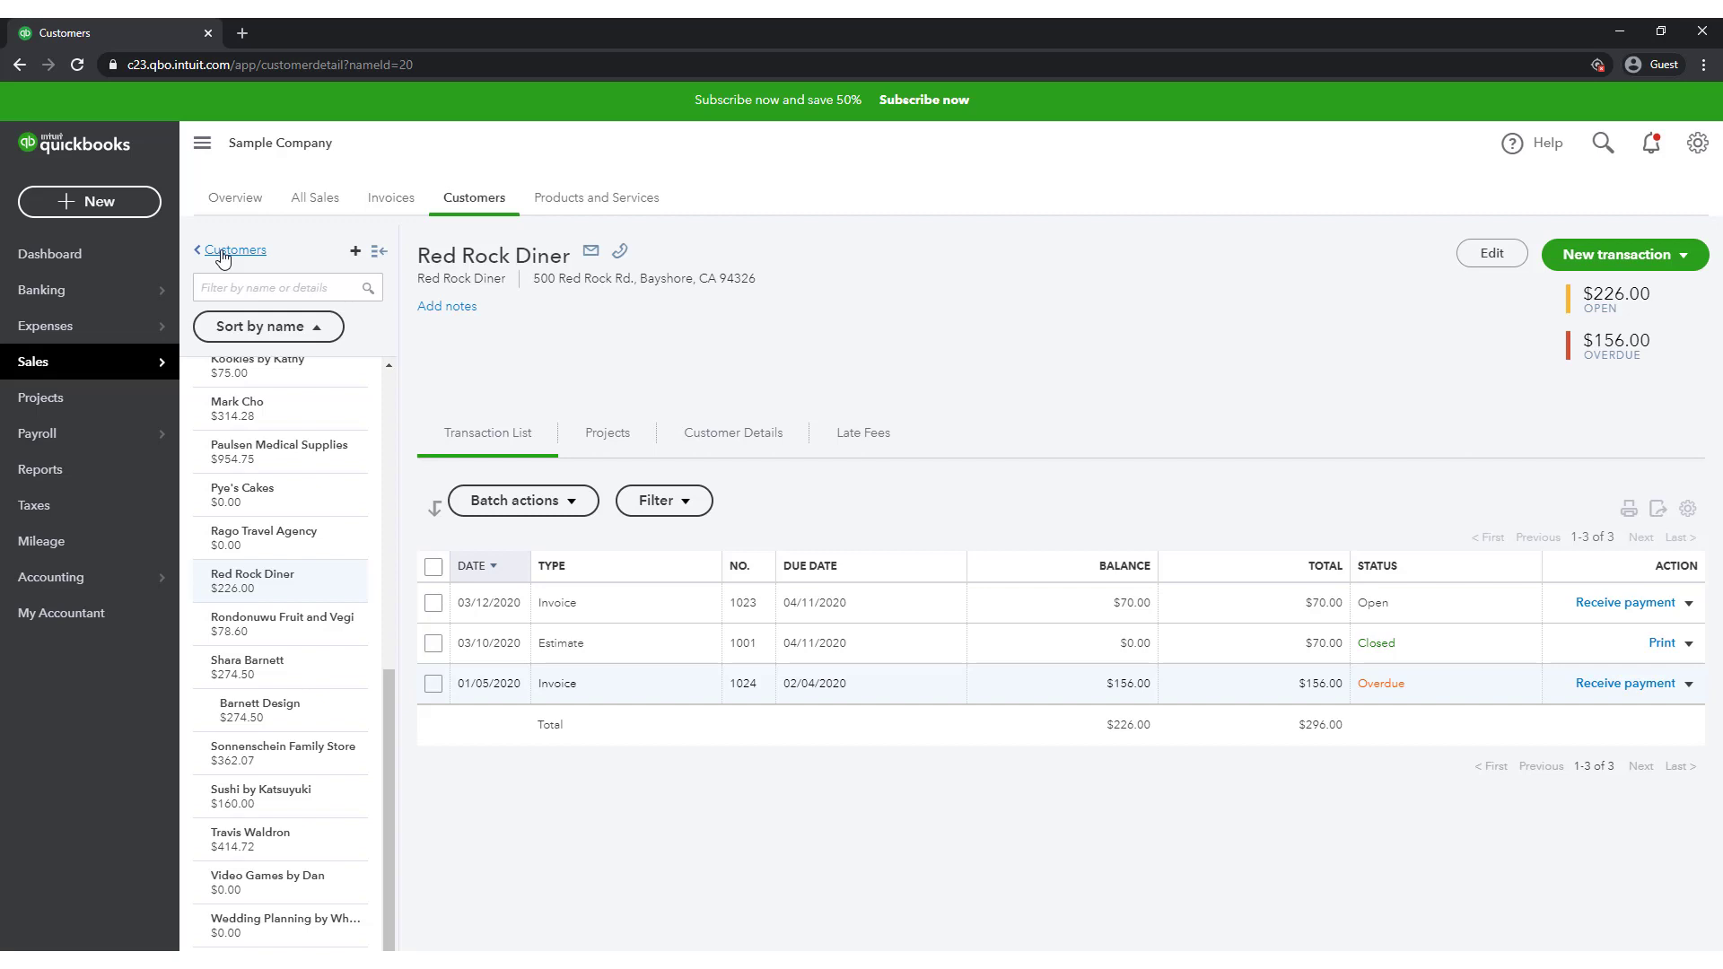
{"action": "mouse_move", "coordinate": [157, 367]}
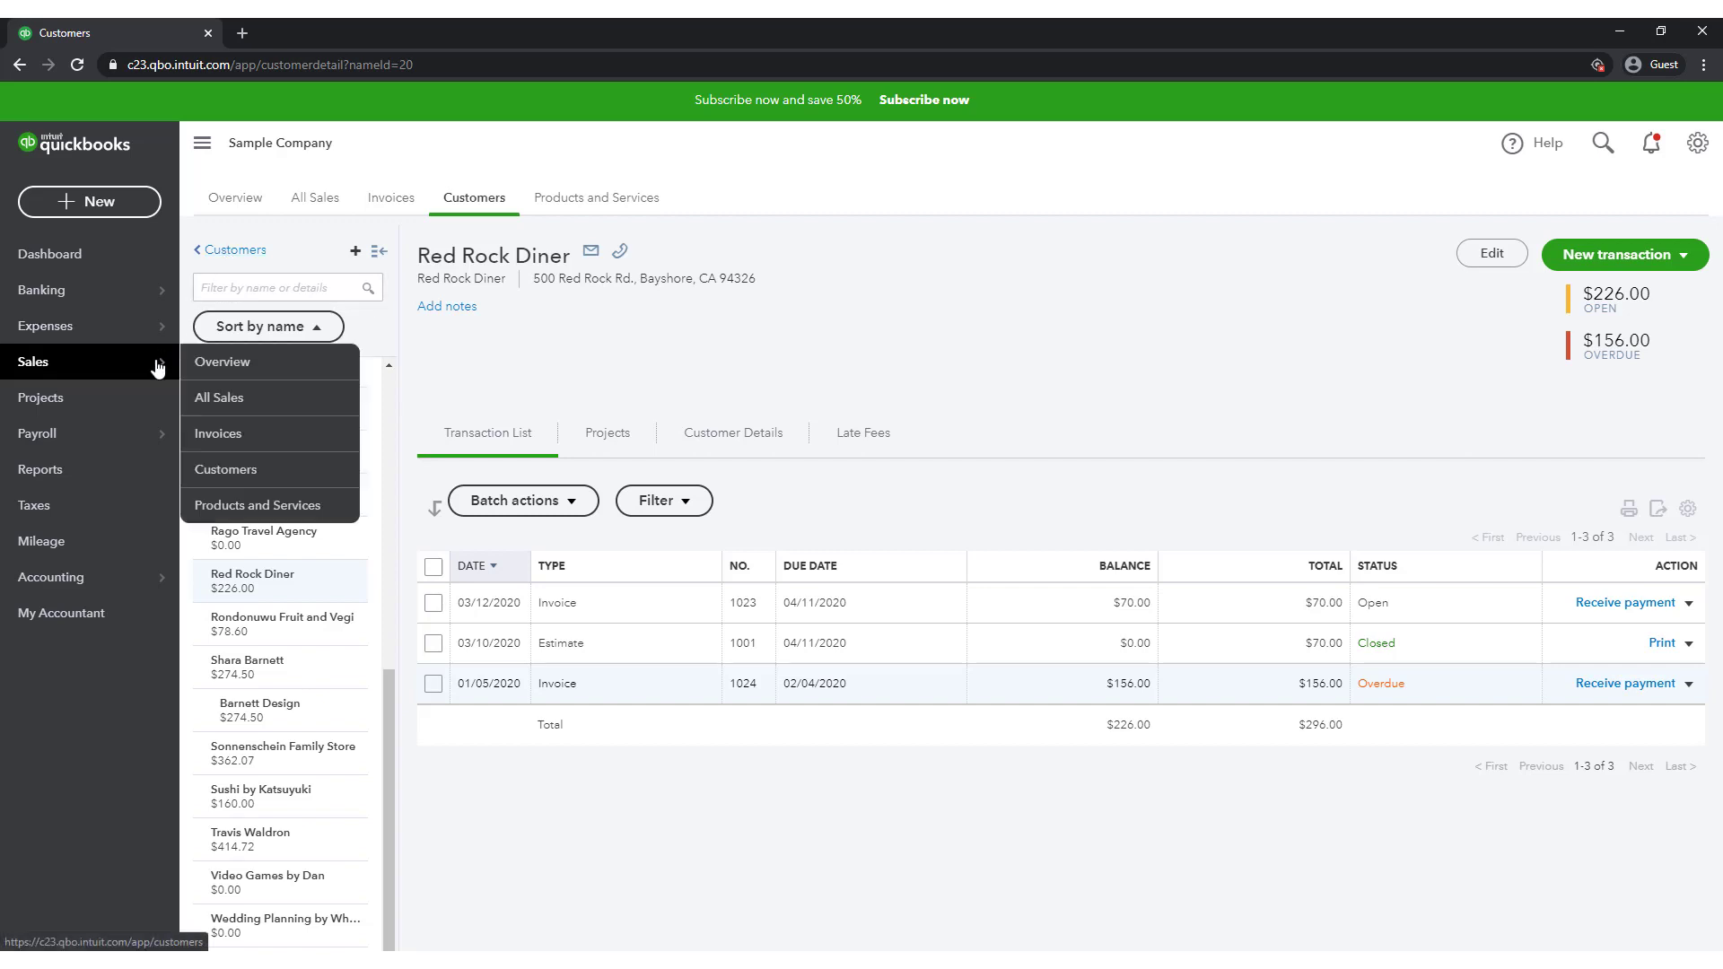
{"action": "left_click", "coordinate": [204, 484]}
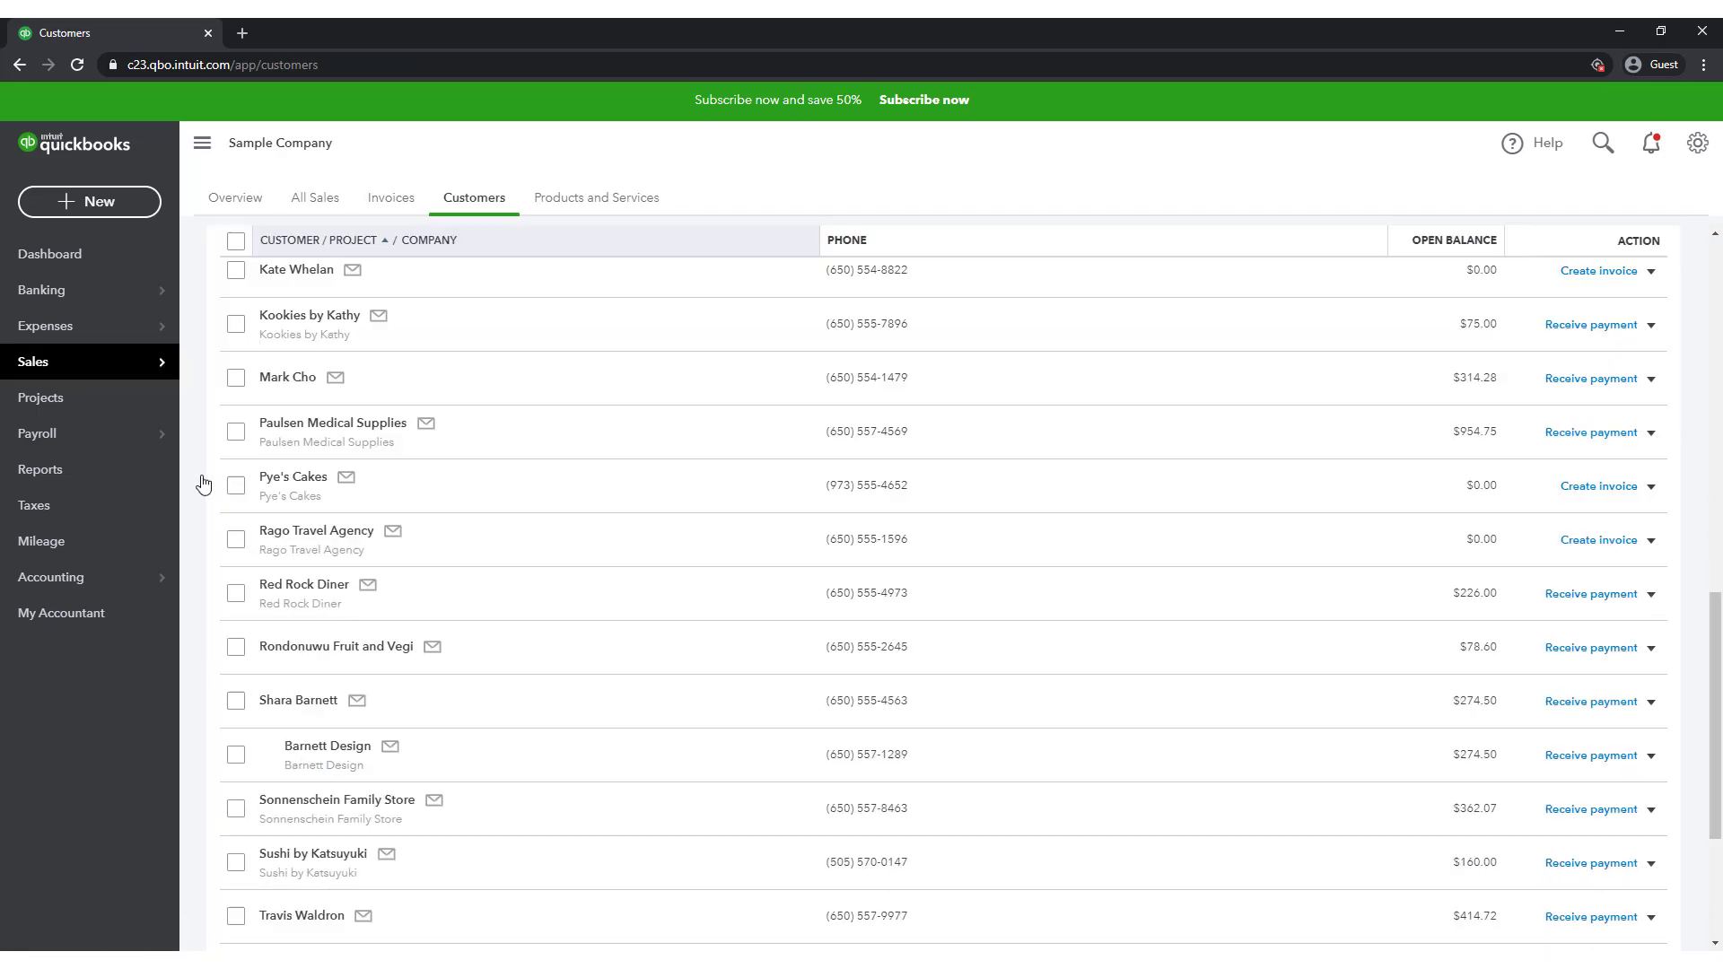
{"action": "scroll", "coordinate": [204, 485], "scroll_direction": "up", "scroll_amount": 10}
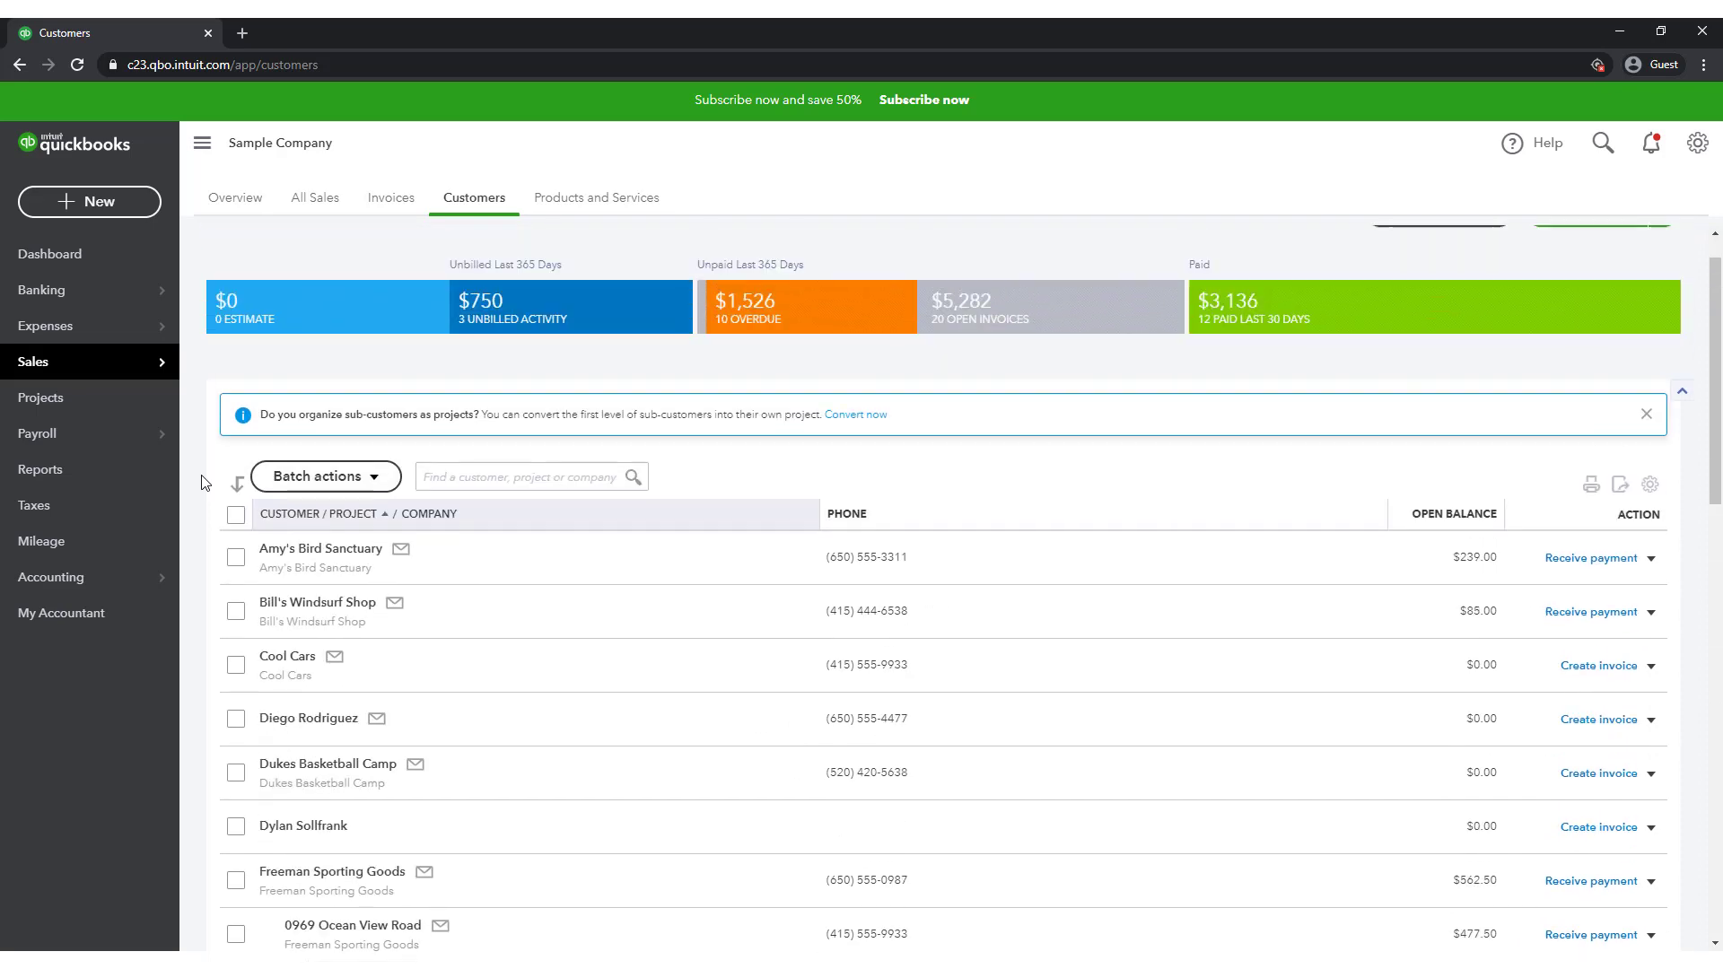
{"action": "scroll", "coordinate": [204, 484], "scroll_direction": "up", "scroll_amount": 1}
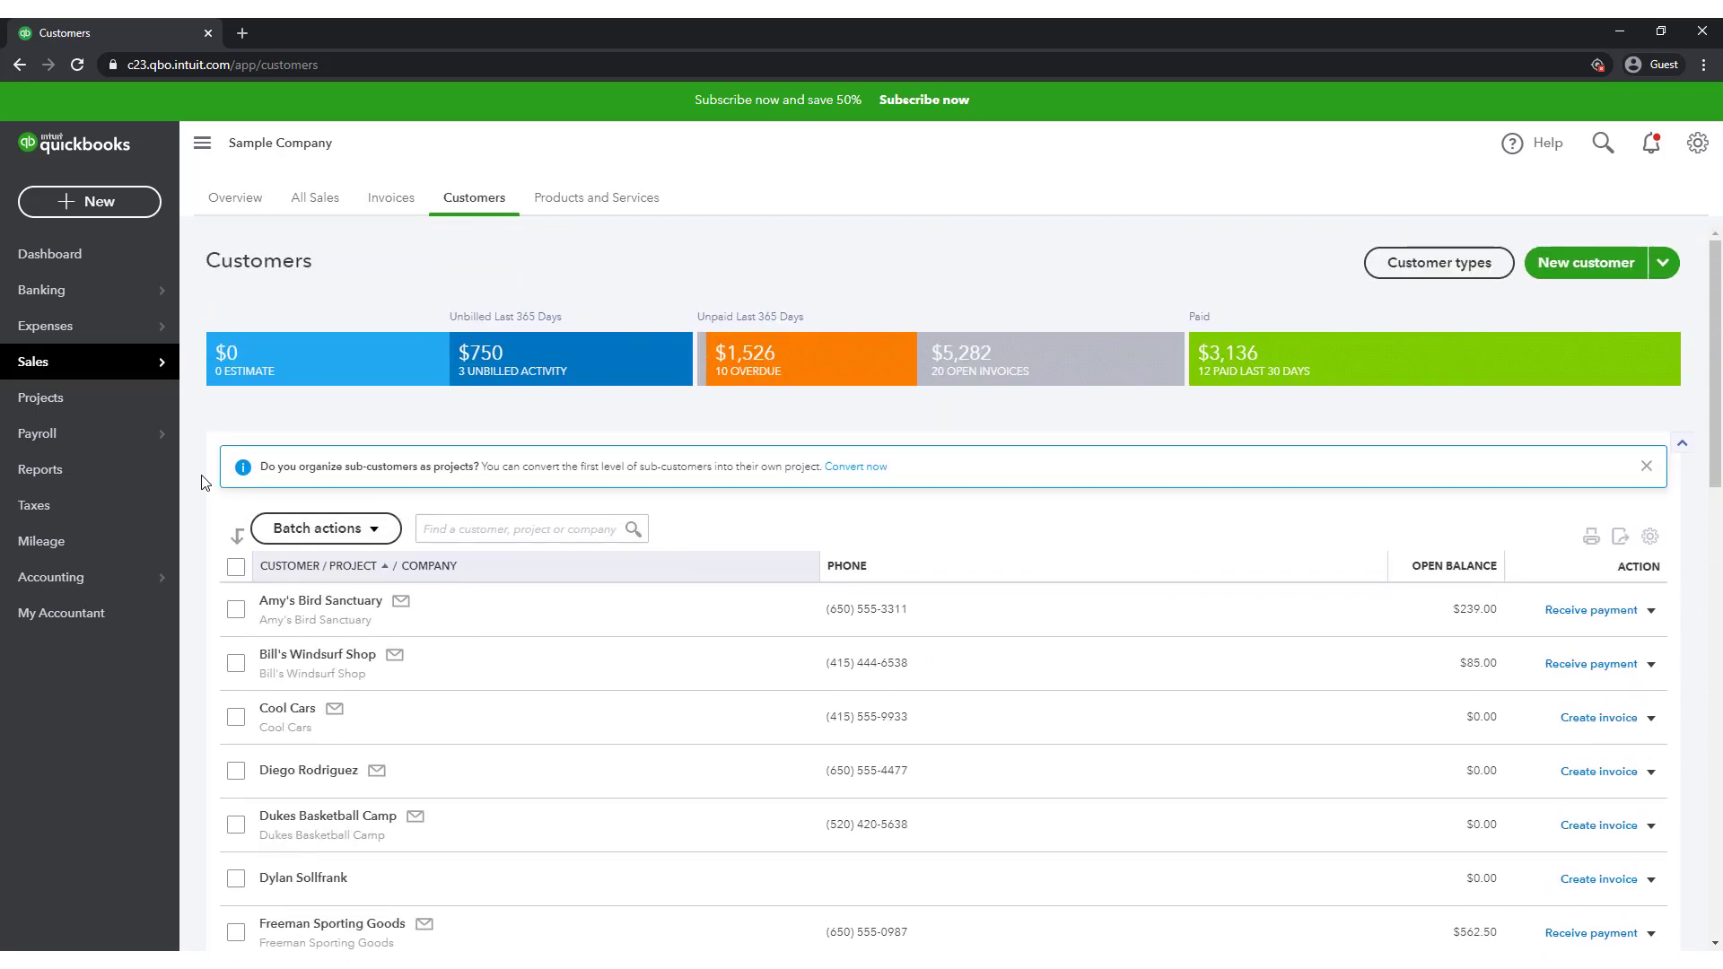
Start a new customer with Garden Partners as the company name
{"action": "left_click", "coordinate": [1584, 266]}
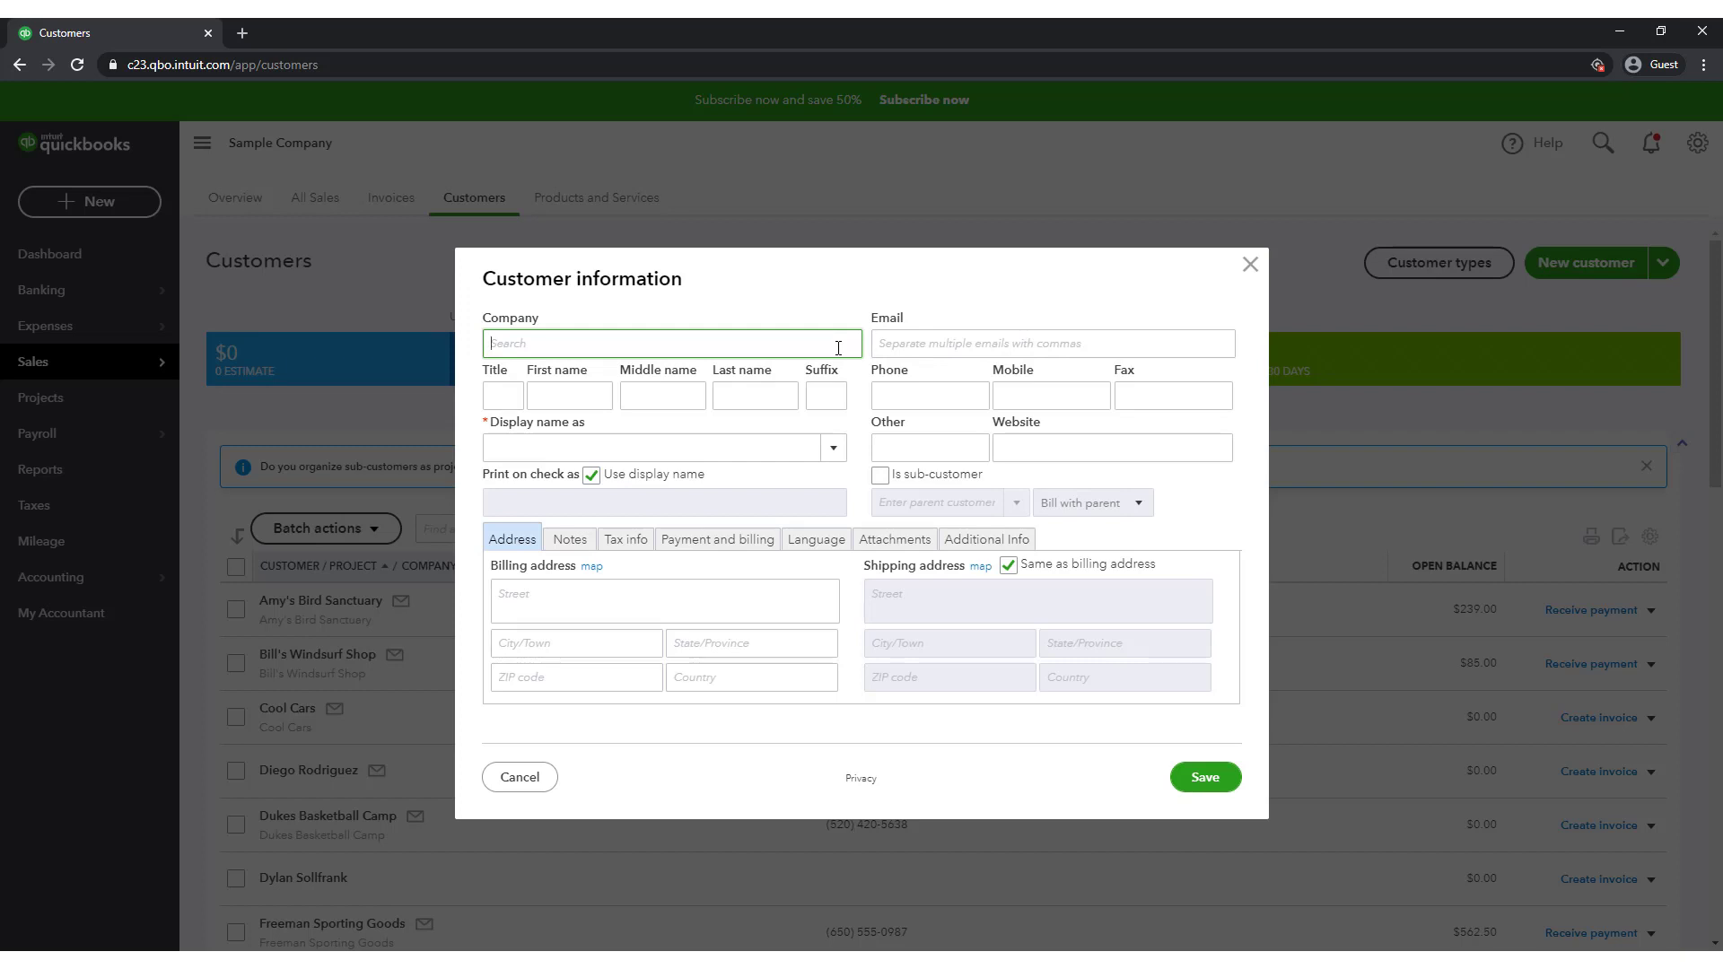
{"action": "type", "text": "Garden Partners"}
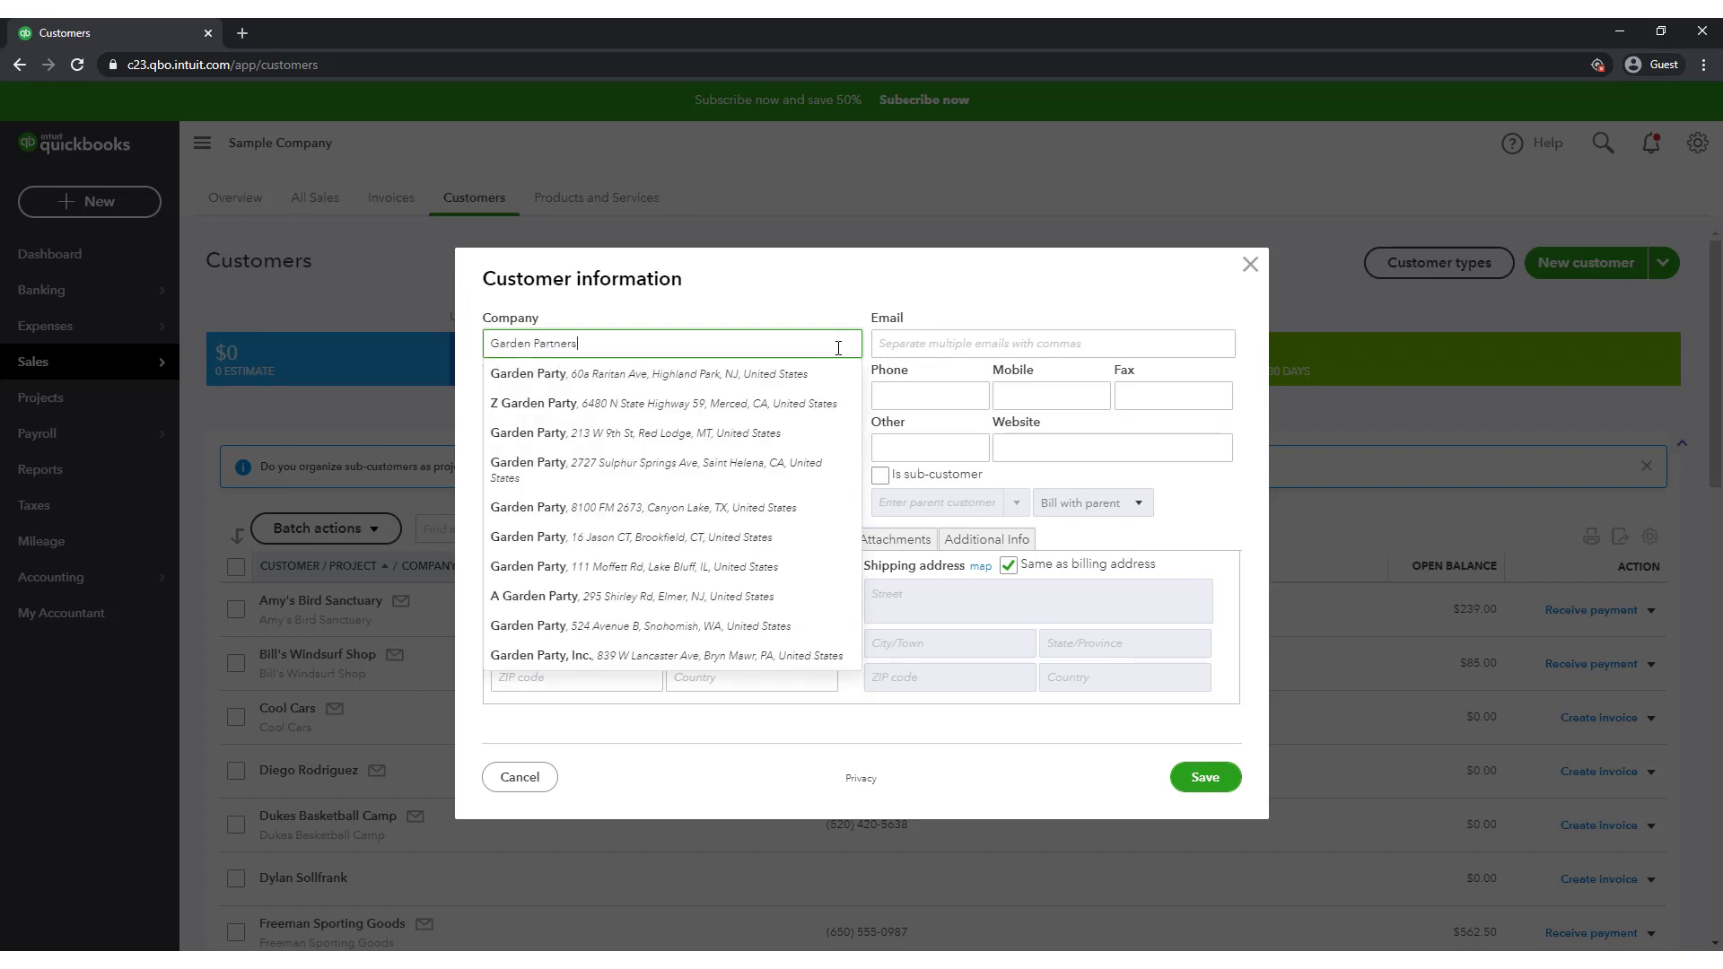
{"action": "left_click", "coordinate": [839, 320]}
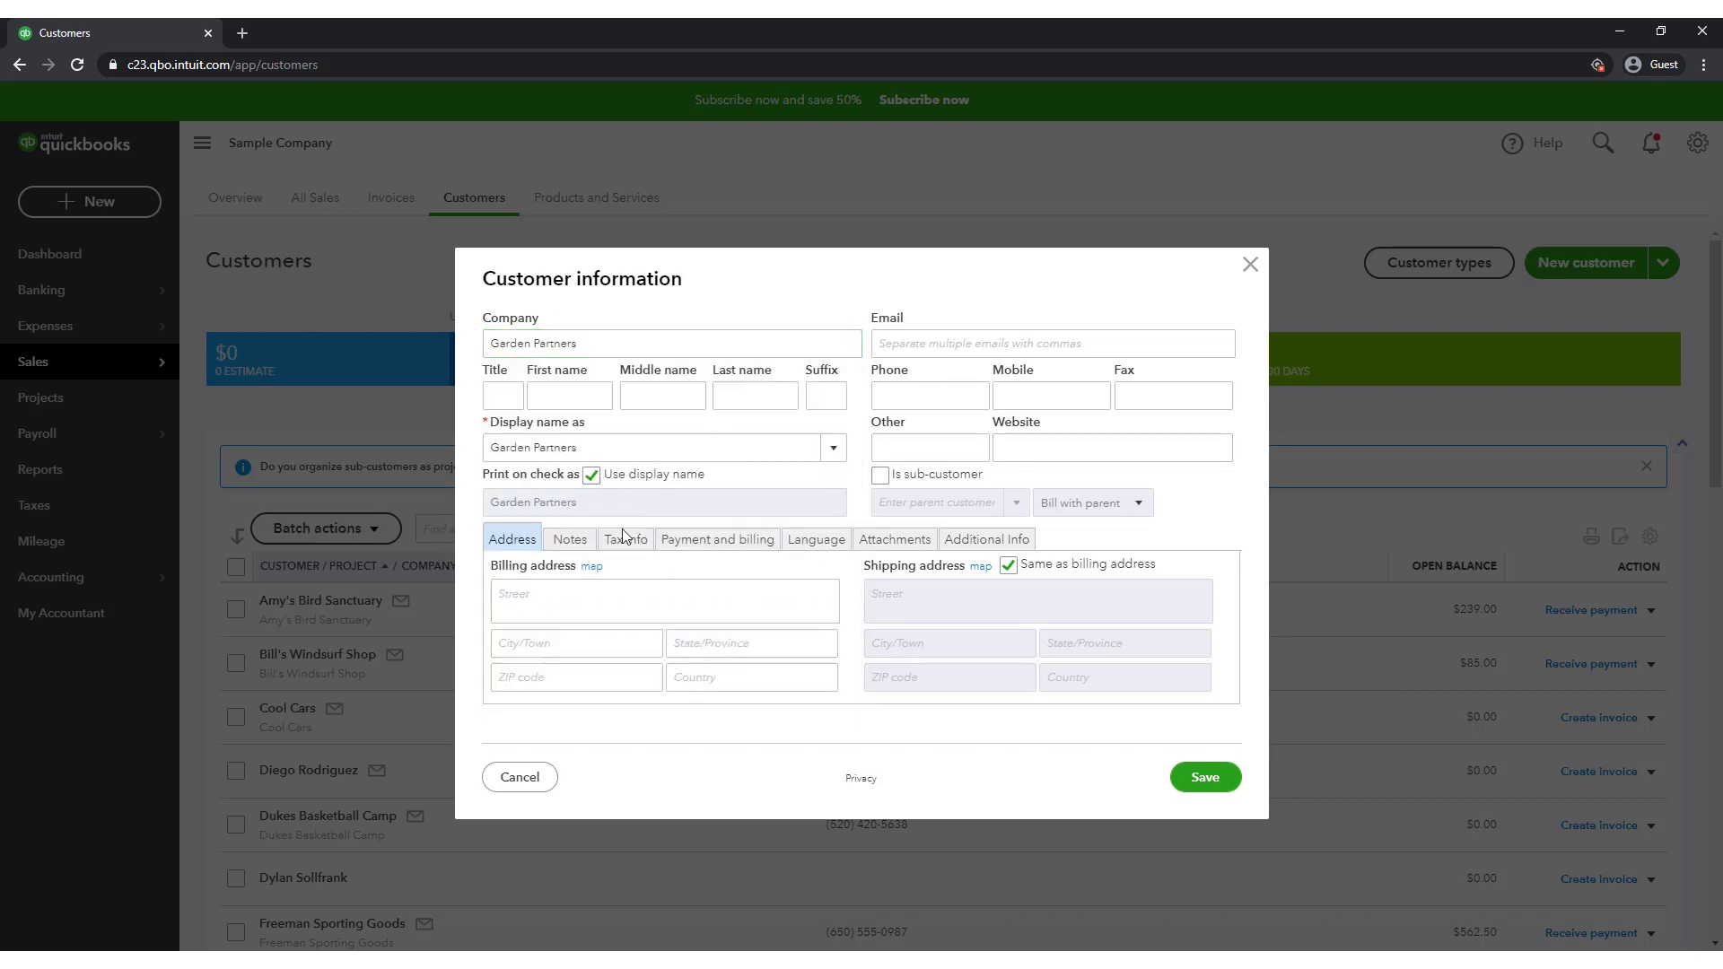
Fill in the new customer's billing address with the street, city, state and ZIP code
{"action": "left_click", "coordinate": [773, 597]}
{"action": "type", "text": "300"}
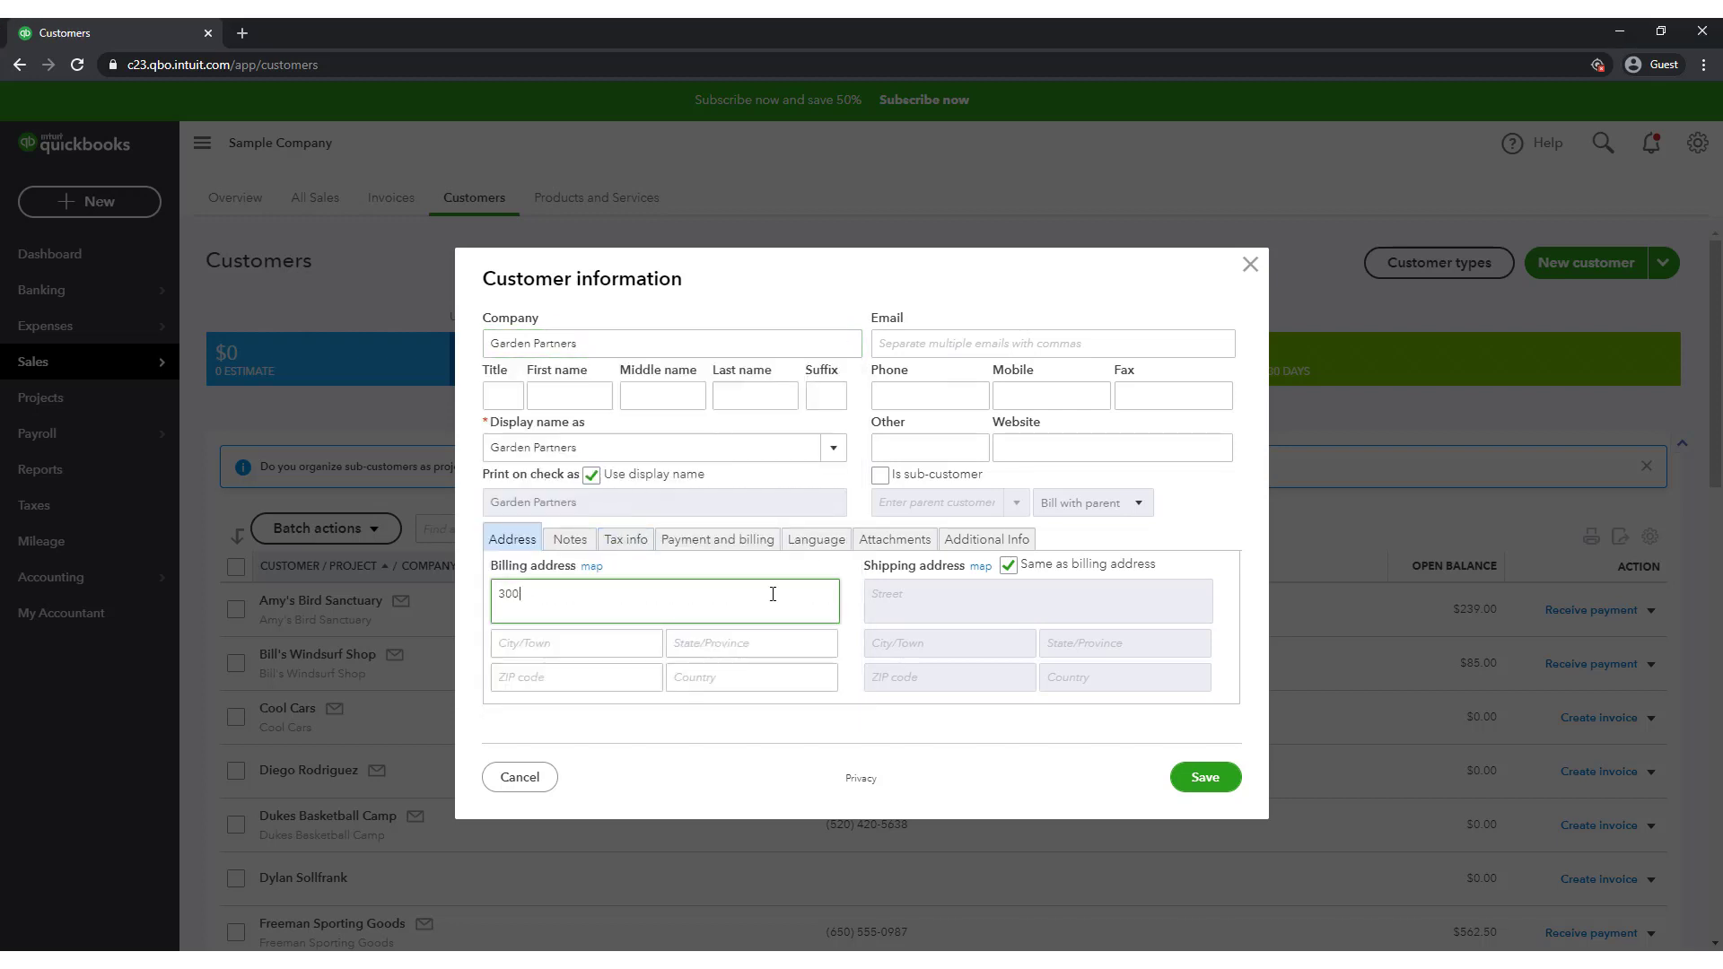
{"action": "type", "text": " Bankers Lane"}
{"action": "left_click", "coordinate": [623, 645]}
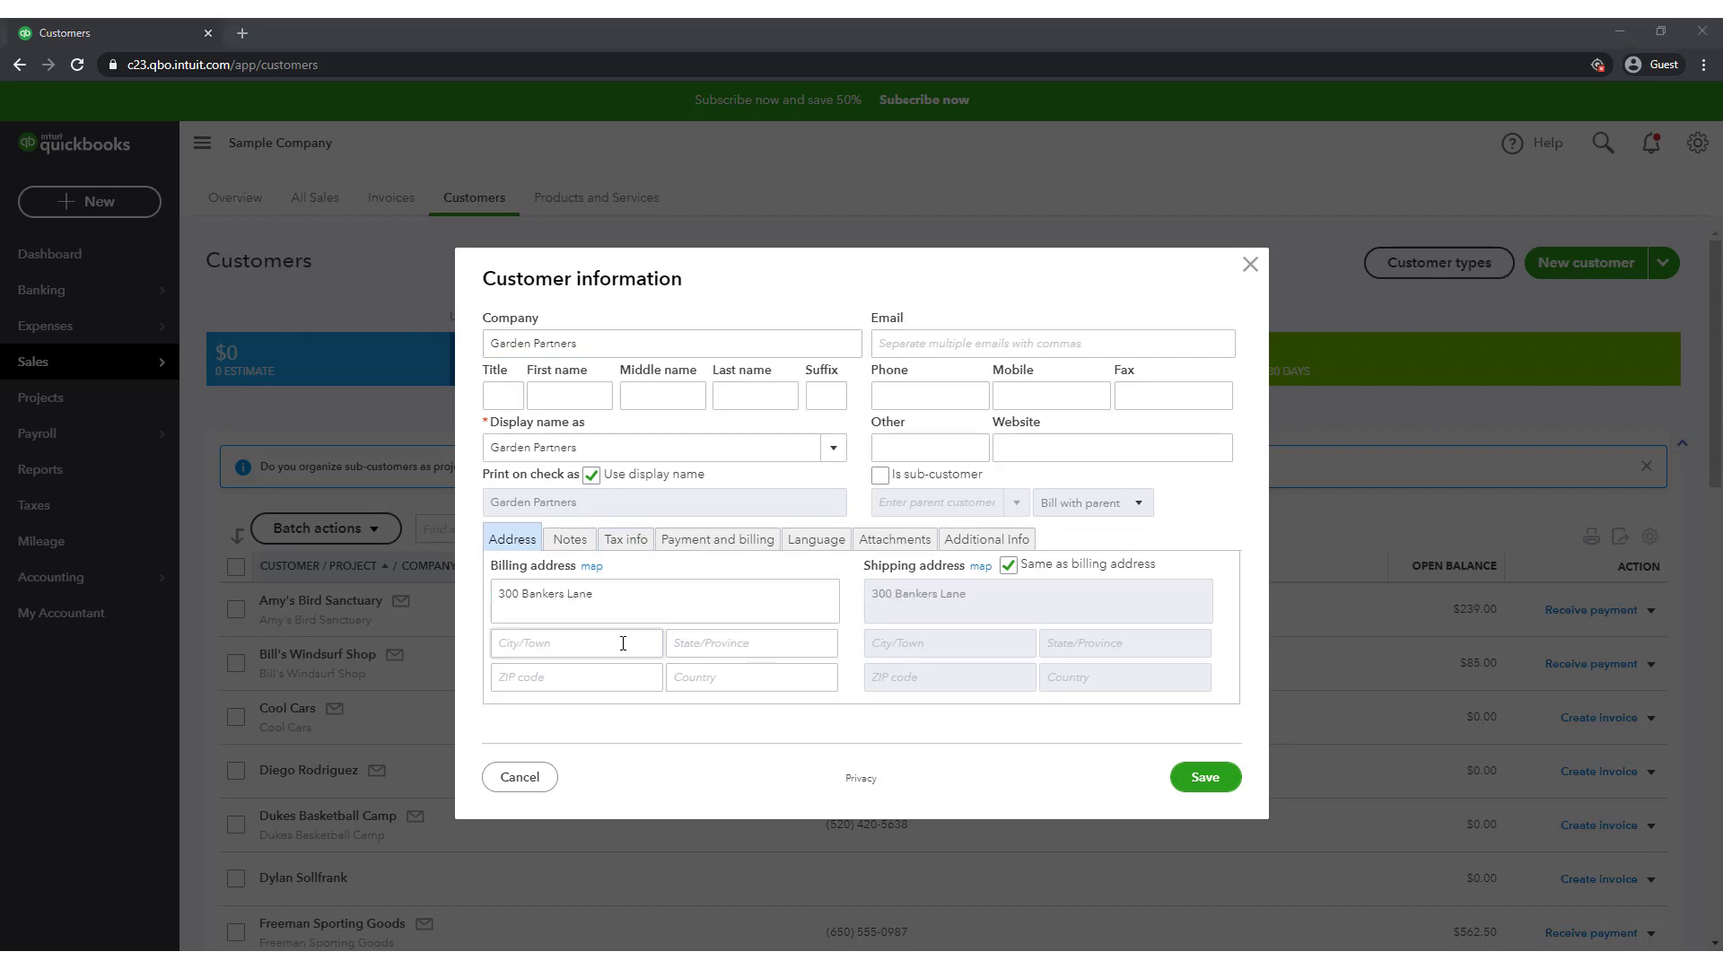
{"action": "type", "text": "Miami"}
{"action": "key", "text": "Tab"}
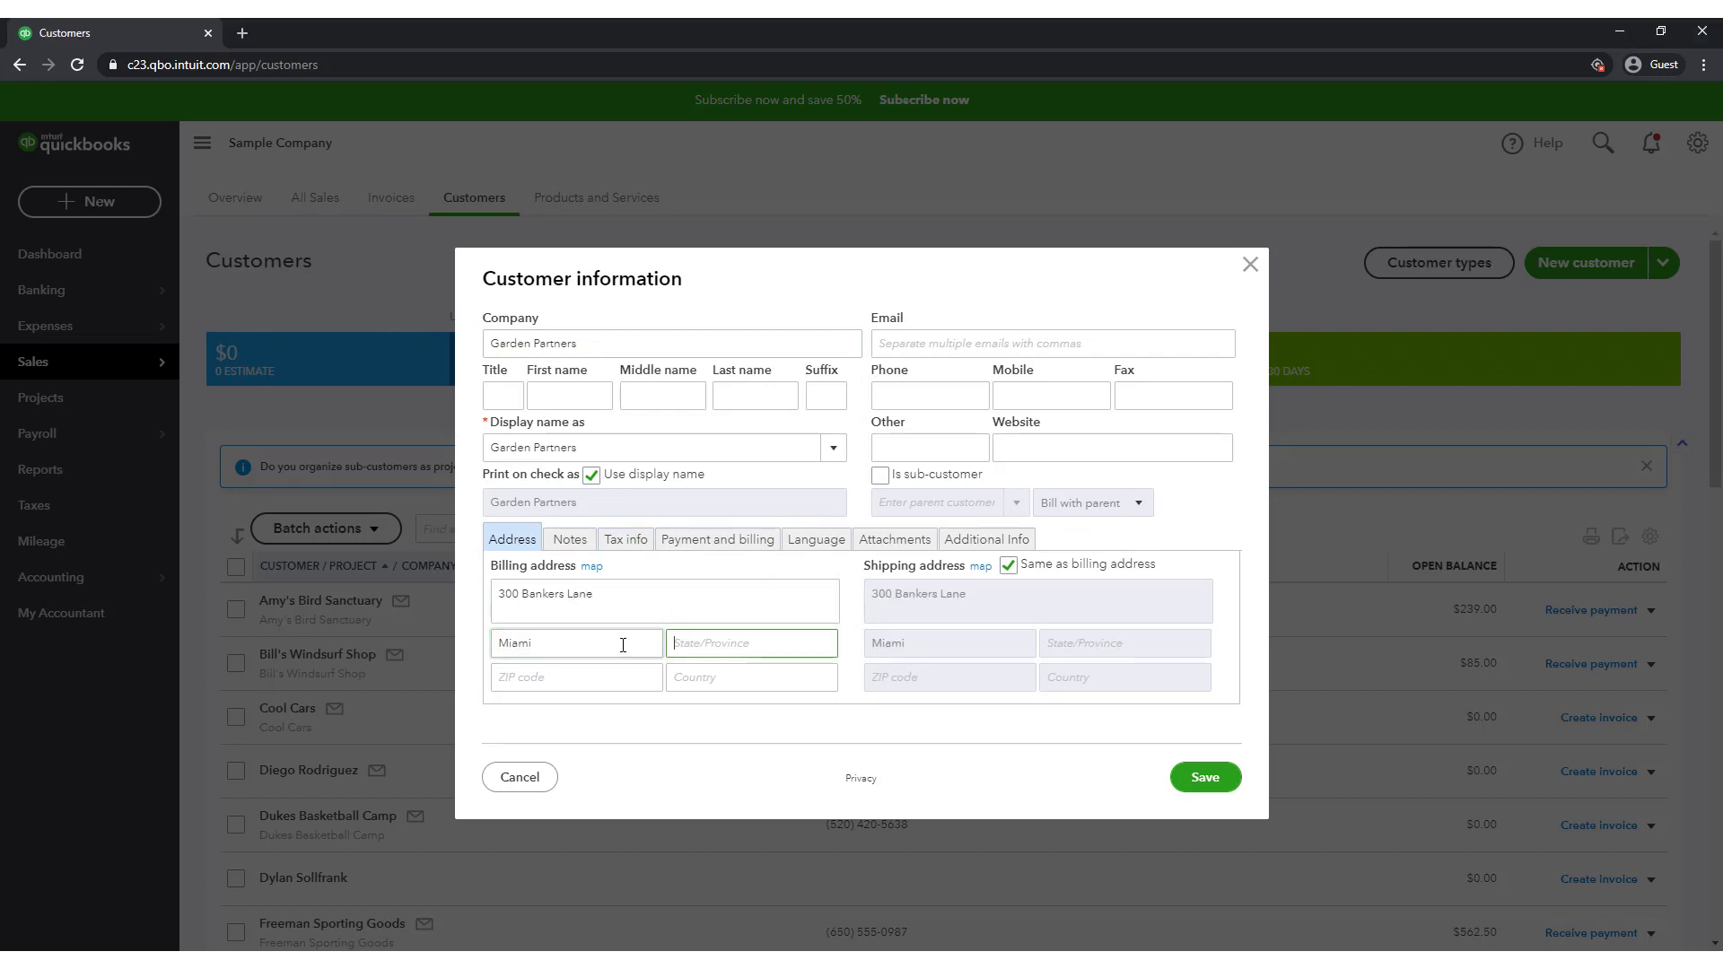
{"action": "type", "text": "FL"}
{"action": "key", "text": "Tab"}
{"action": "type", "text": "2121"}
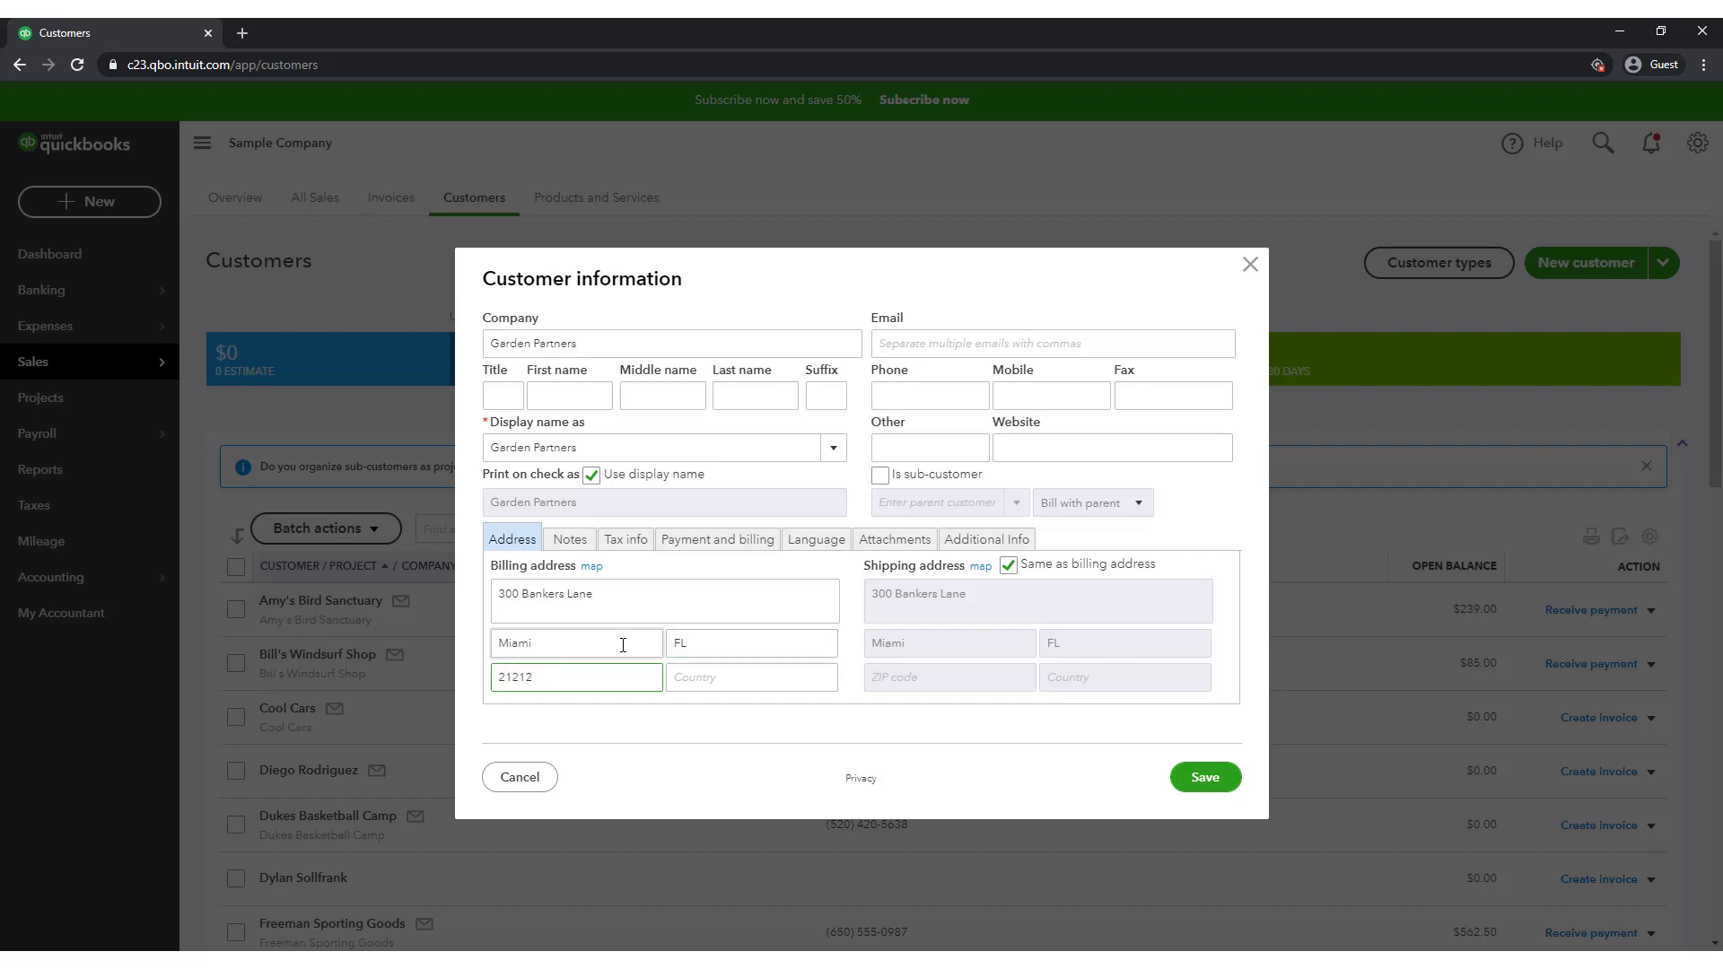
Enter the new customer's phone number and save the Garden Partners record
{"action": "left_click", "coordinate": [901, 398]}
{"action": "type", "text": "444"}
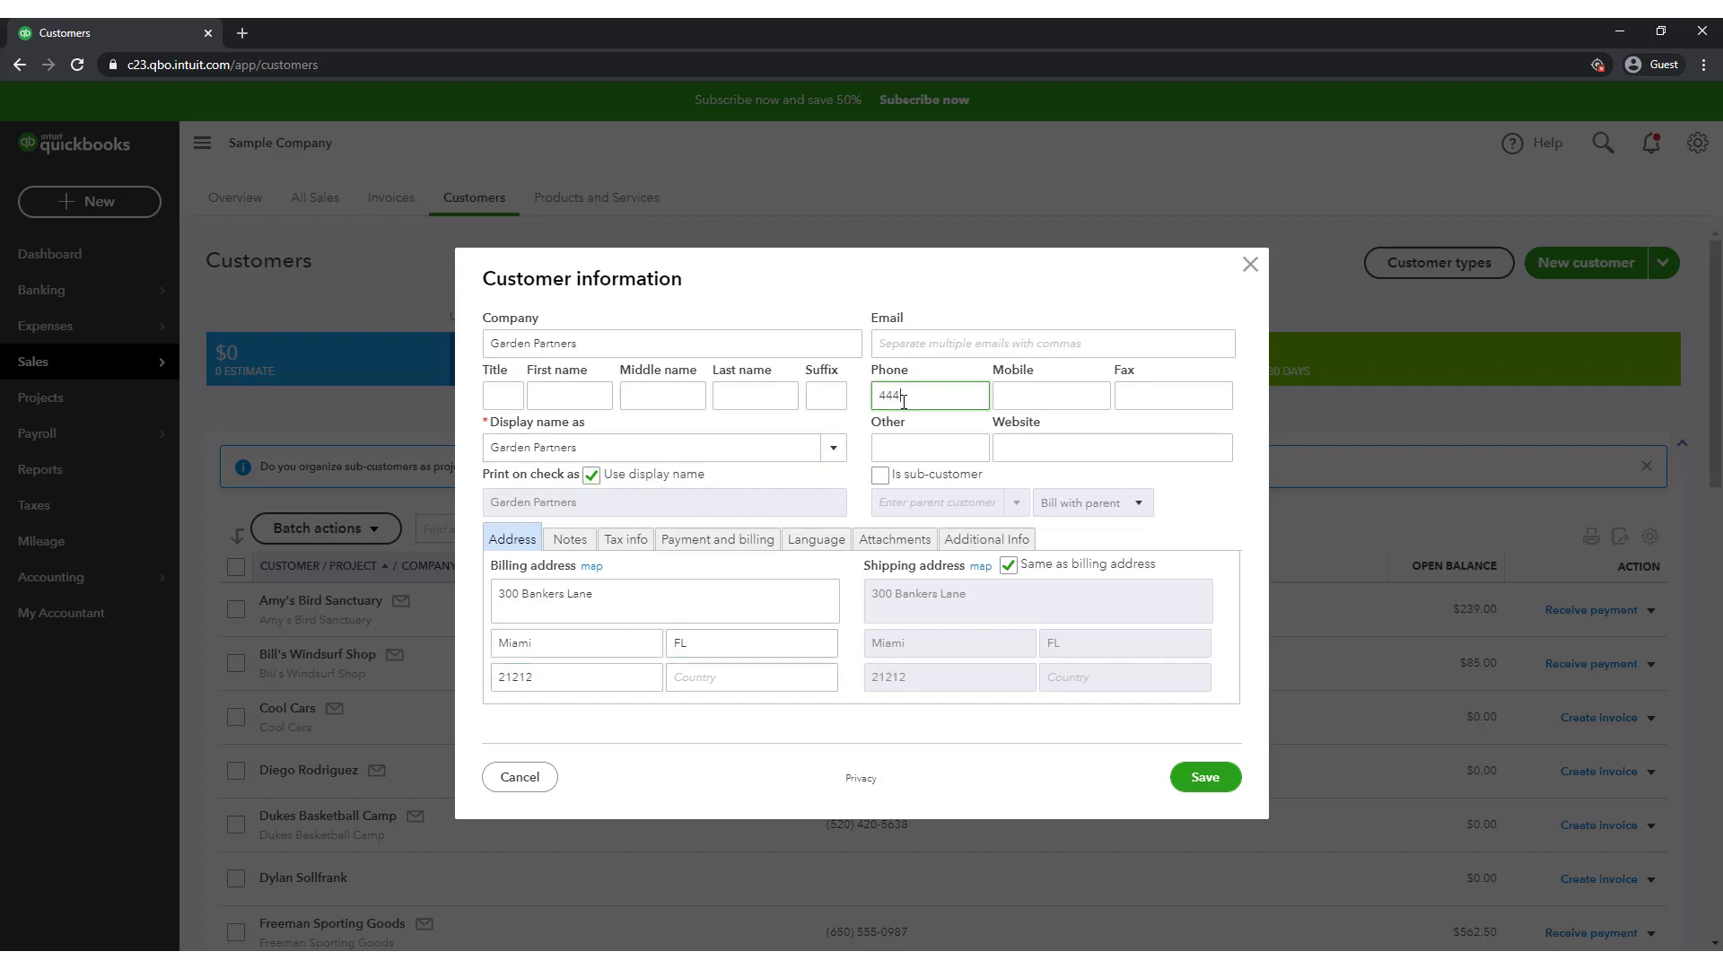
{"action": "type", "text": "-444"}
{"action": "type", "text": "-1212"}
{"action": "left_click", "coordinate": [1198, 774]}
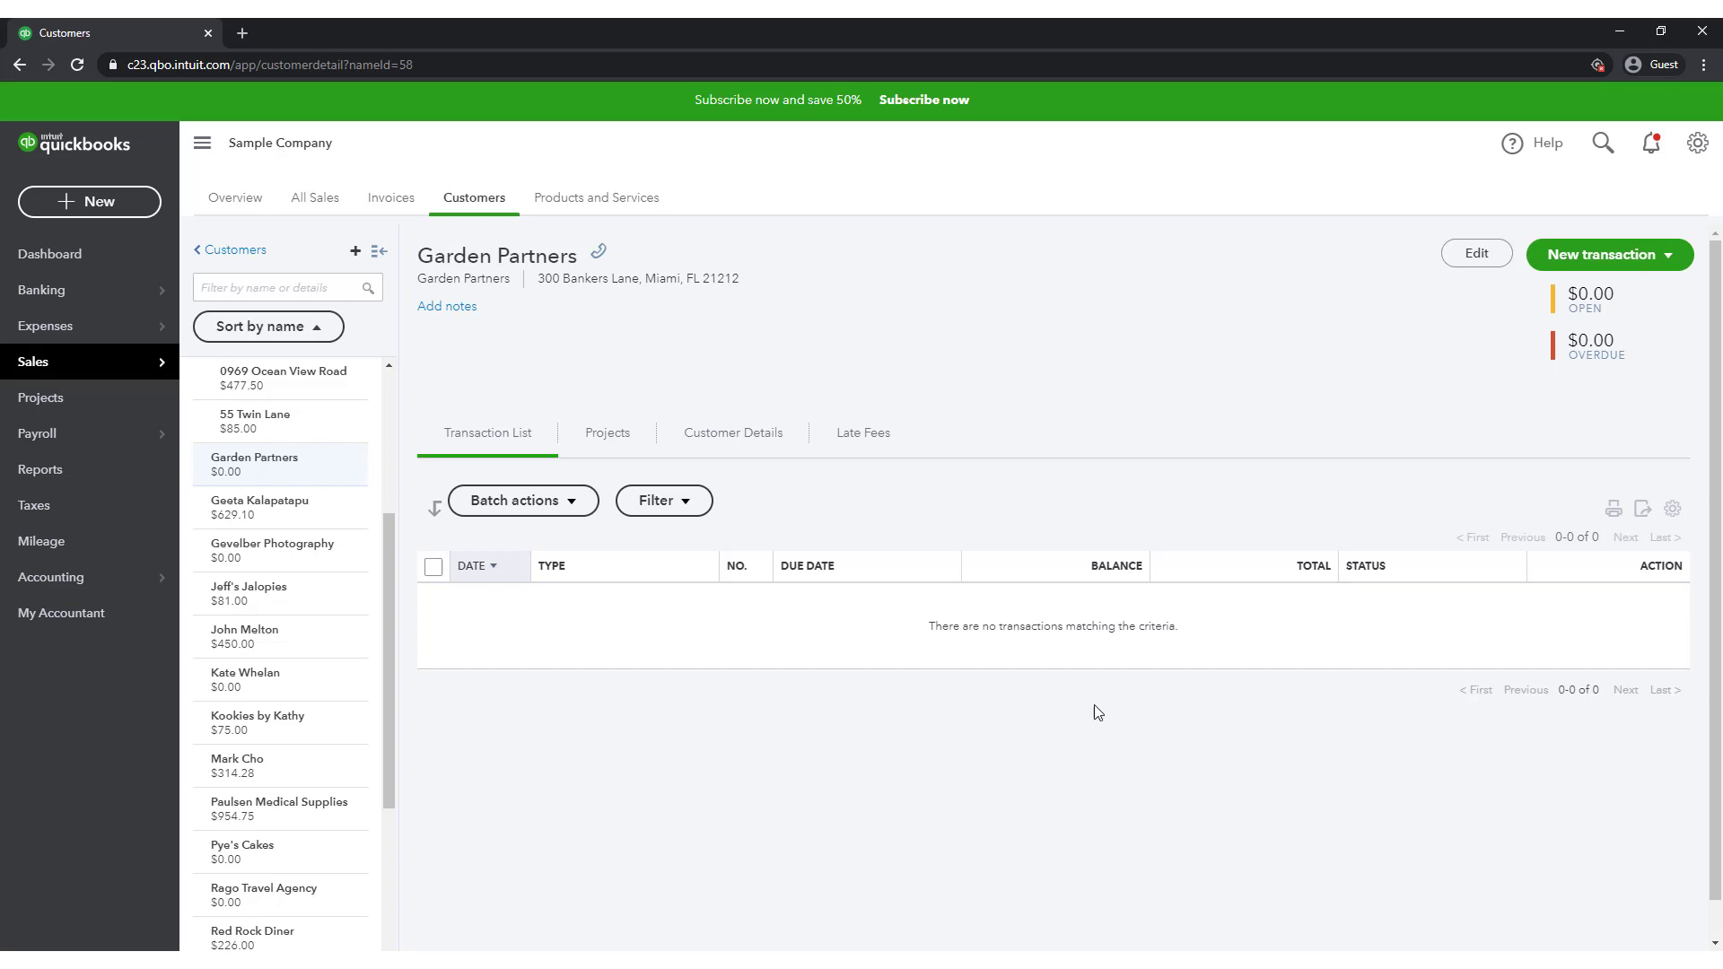
Open Wedding Planning by Whitney from the full Customers list and make this customer inactive
{"action": "left_click", "coordinate": [261, 255]}
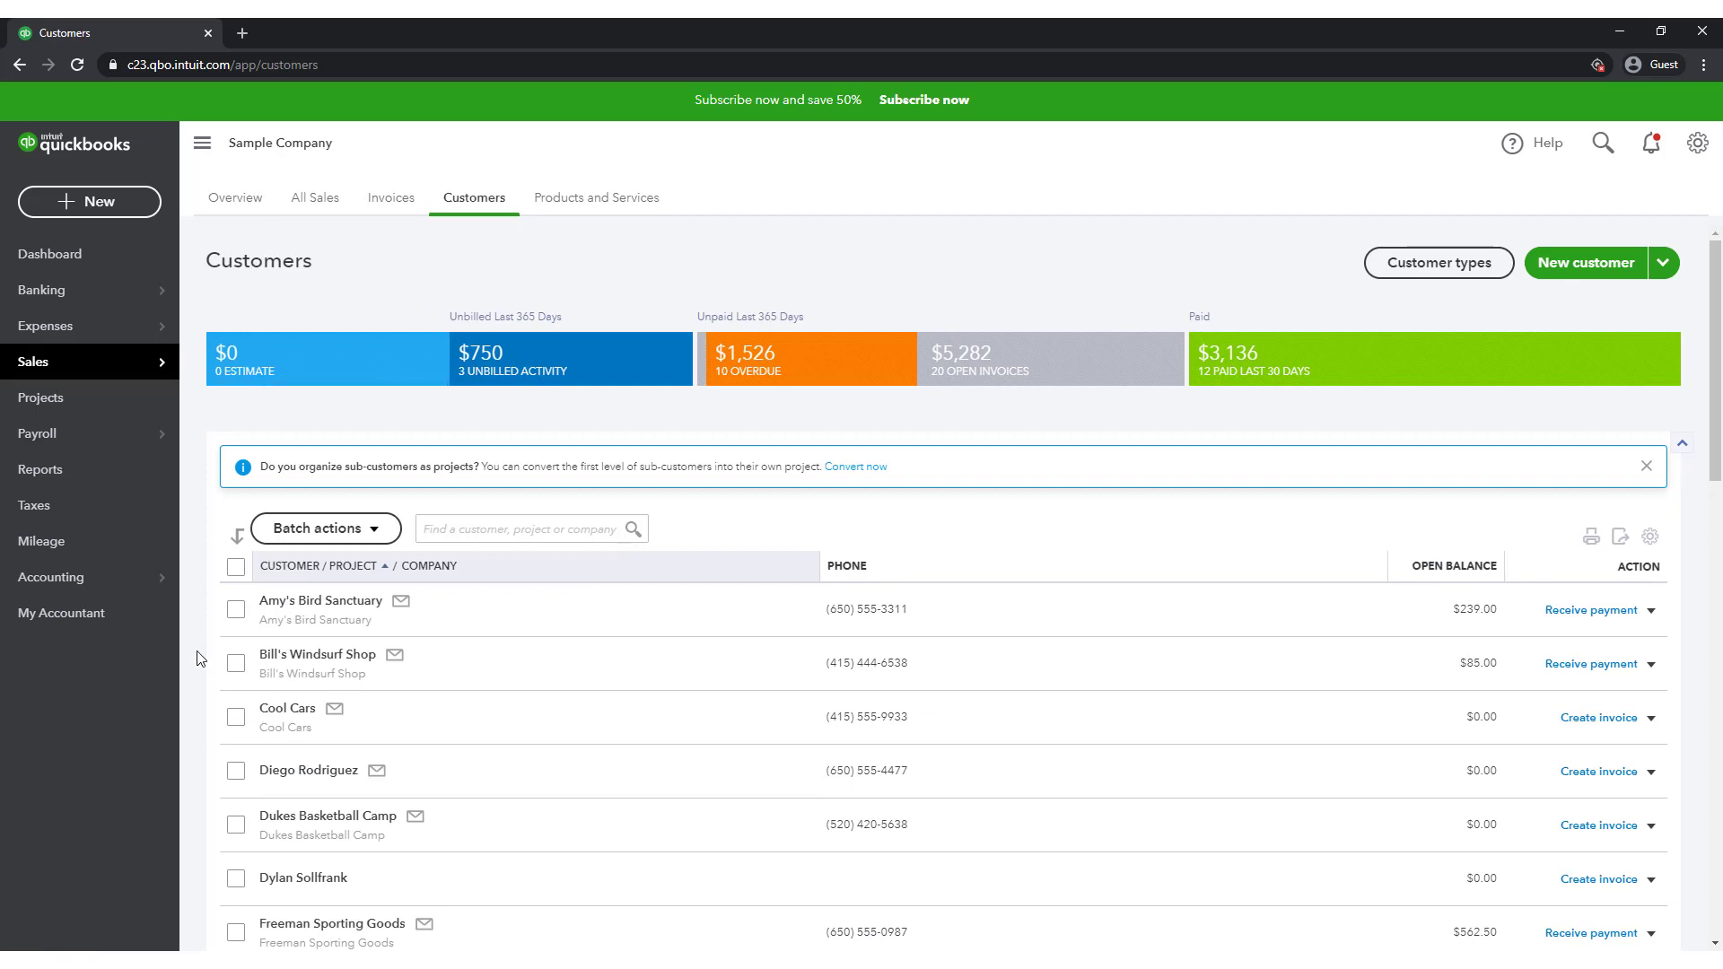
{"action": "scroll", "coordinate": [199, 655], "scroll_direction": "down", "scroll_amount": 13}
{"action": "scroll", "coordinate": [199, 658], "scroll_direction": "down", "scroll_amount": 2}
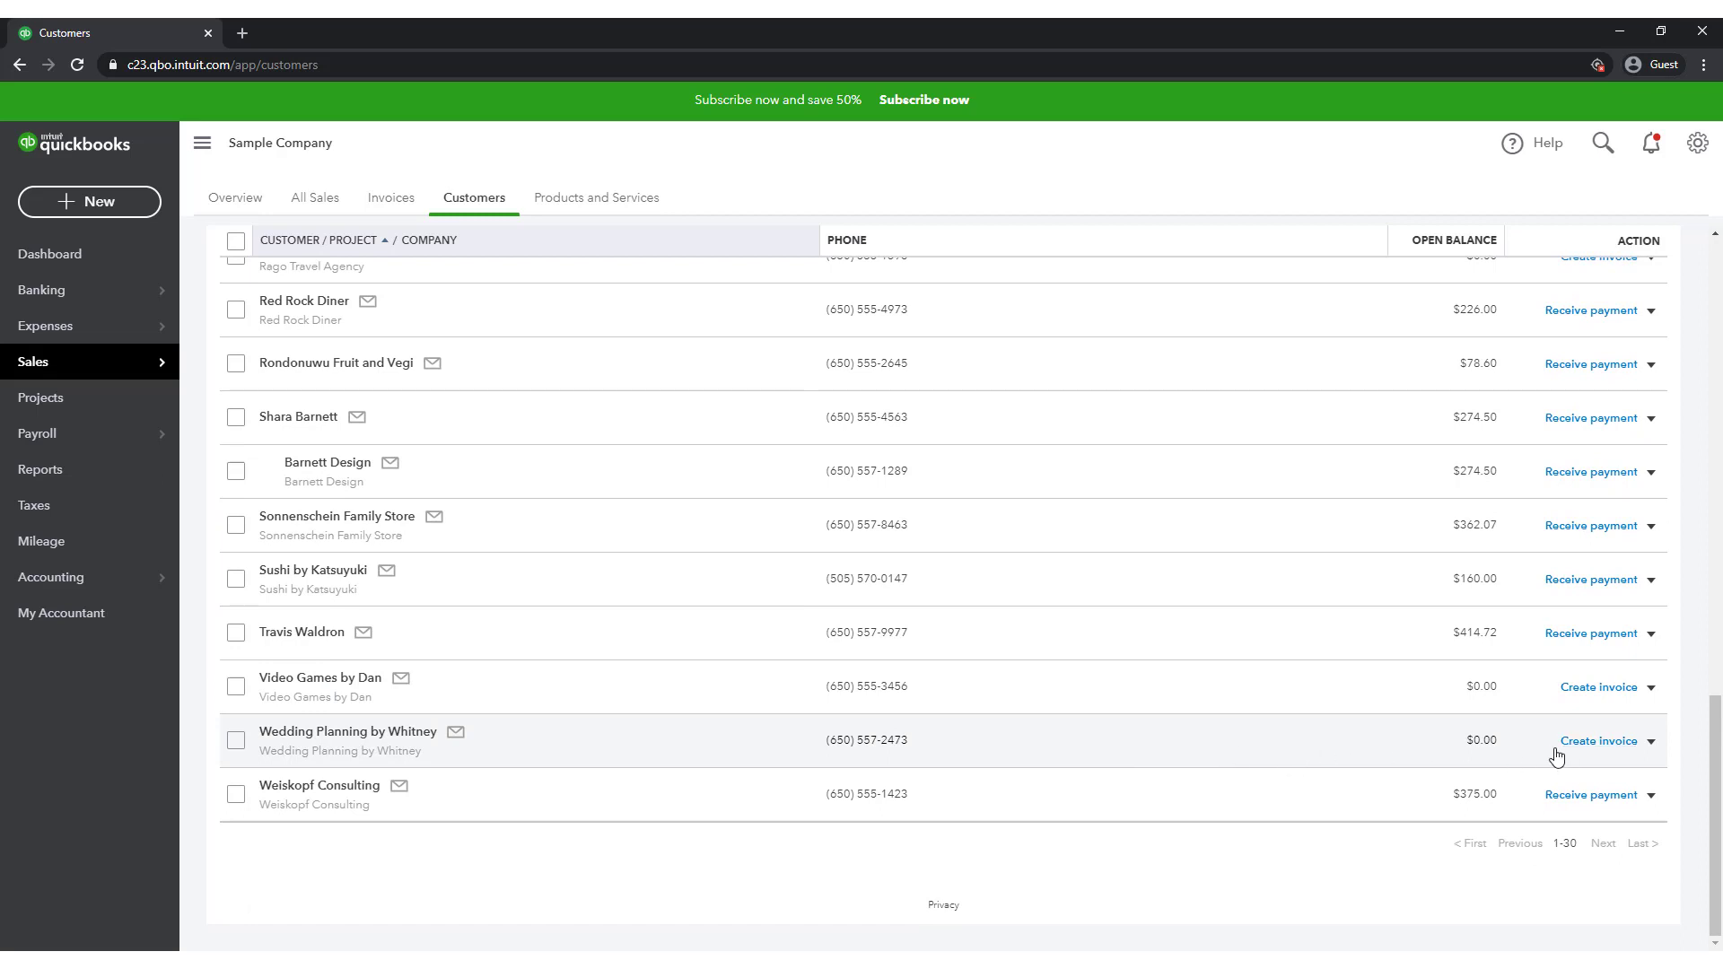
{"action": "left_click", "coordinate": [382, 733]}
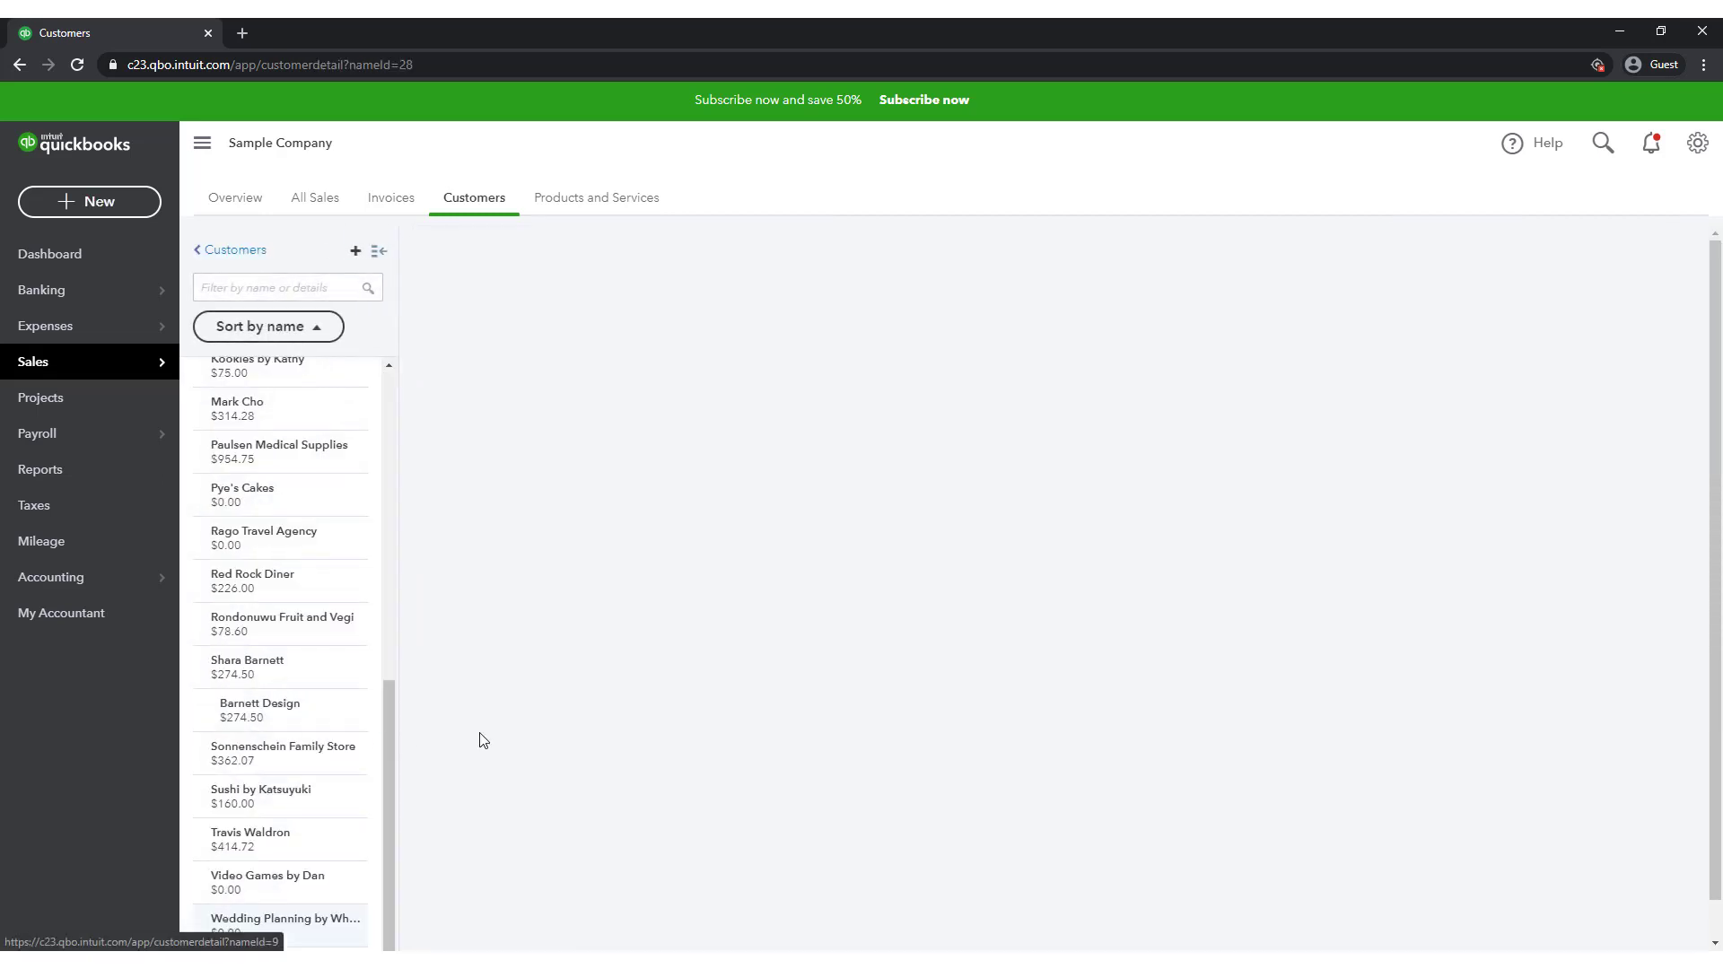
{"action": "left_click", "coordinate": [1472, 257]}
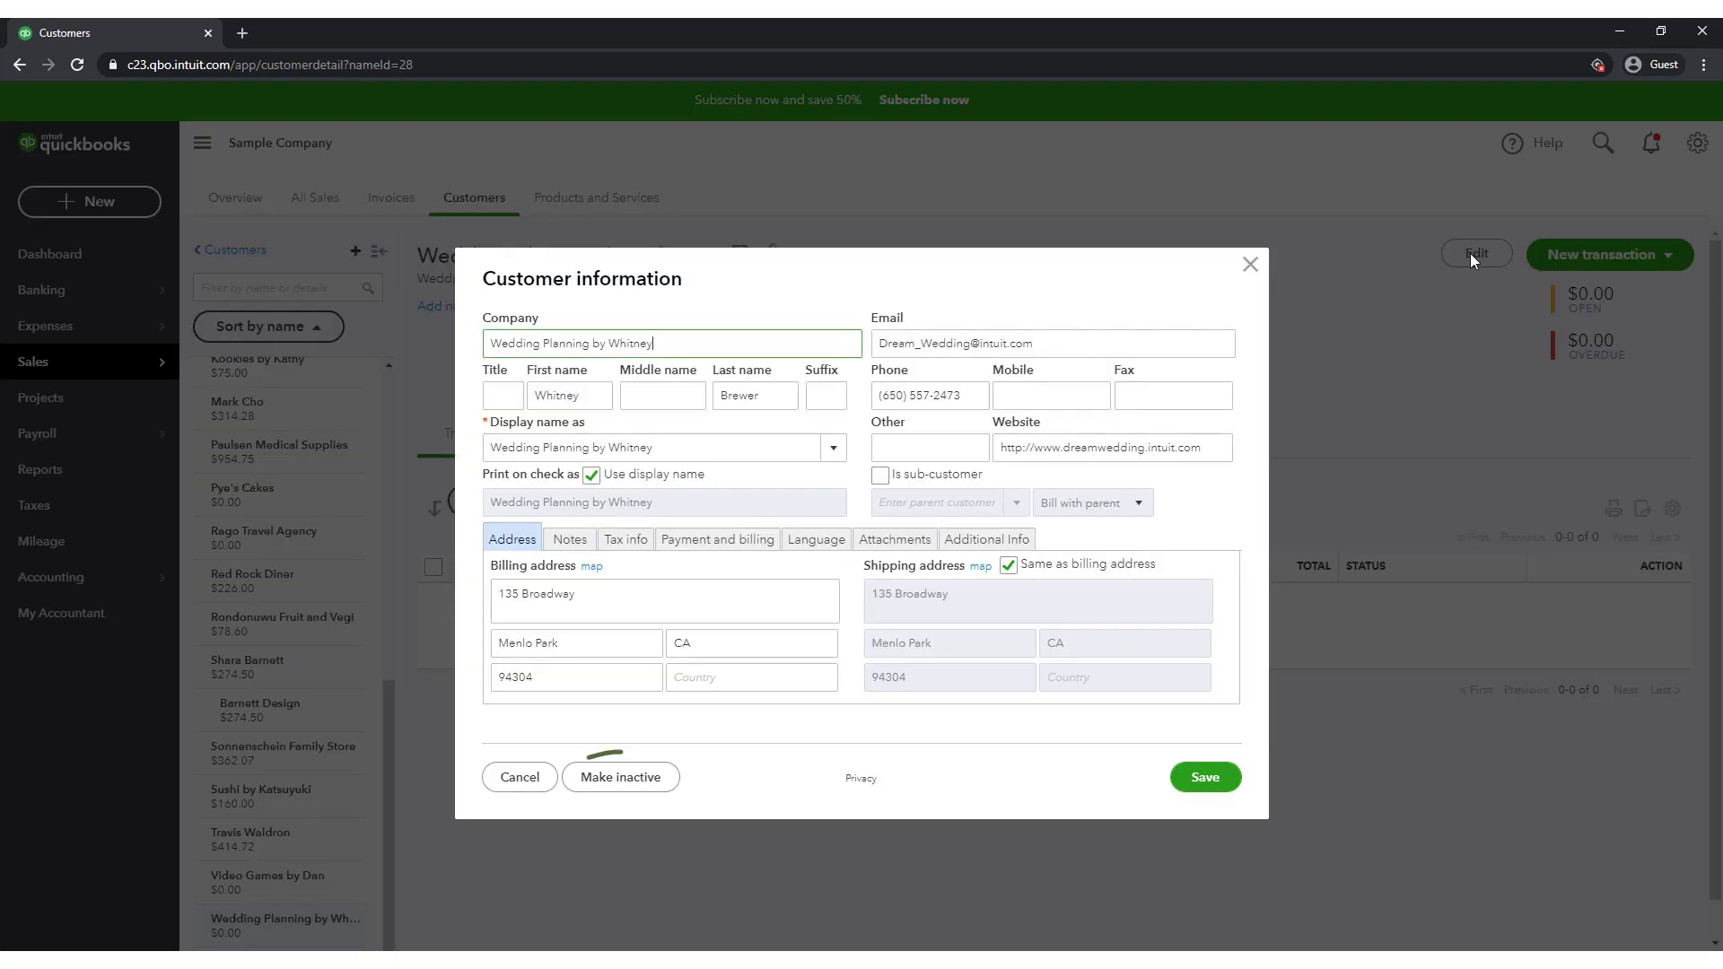
{"action": "left_click", "coordinate": [641, 779]}
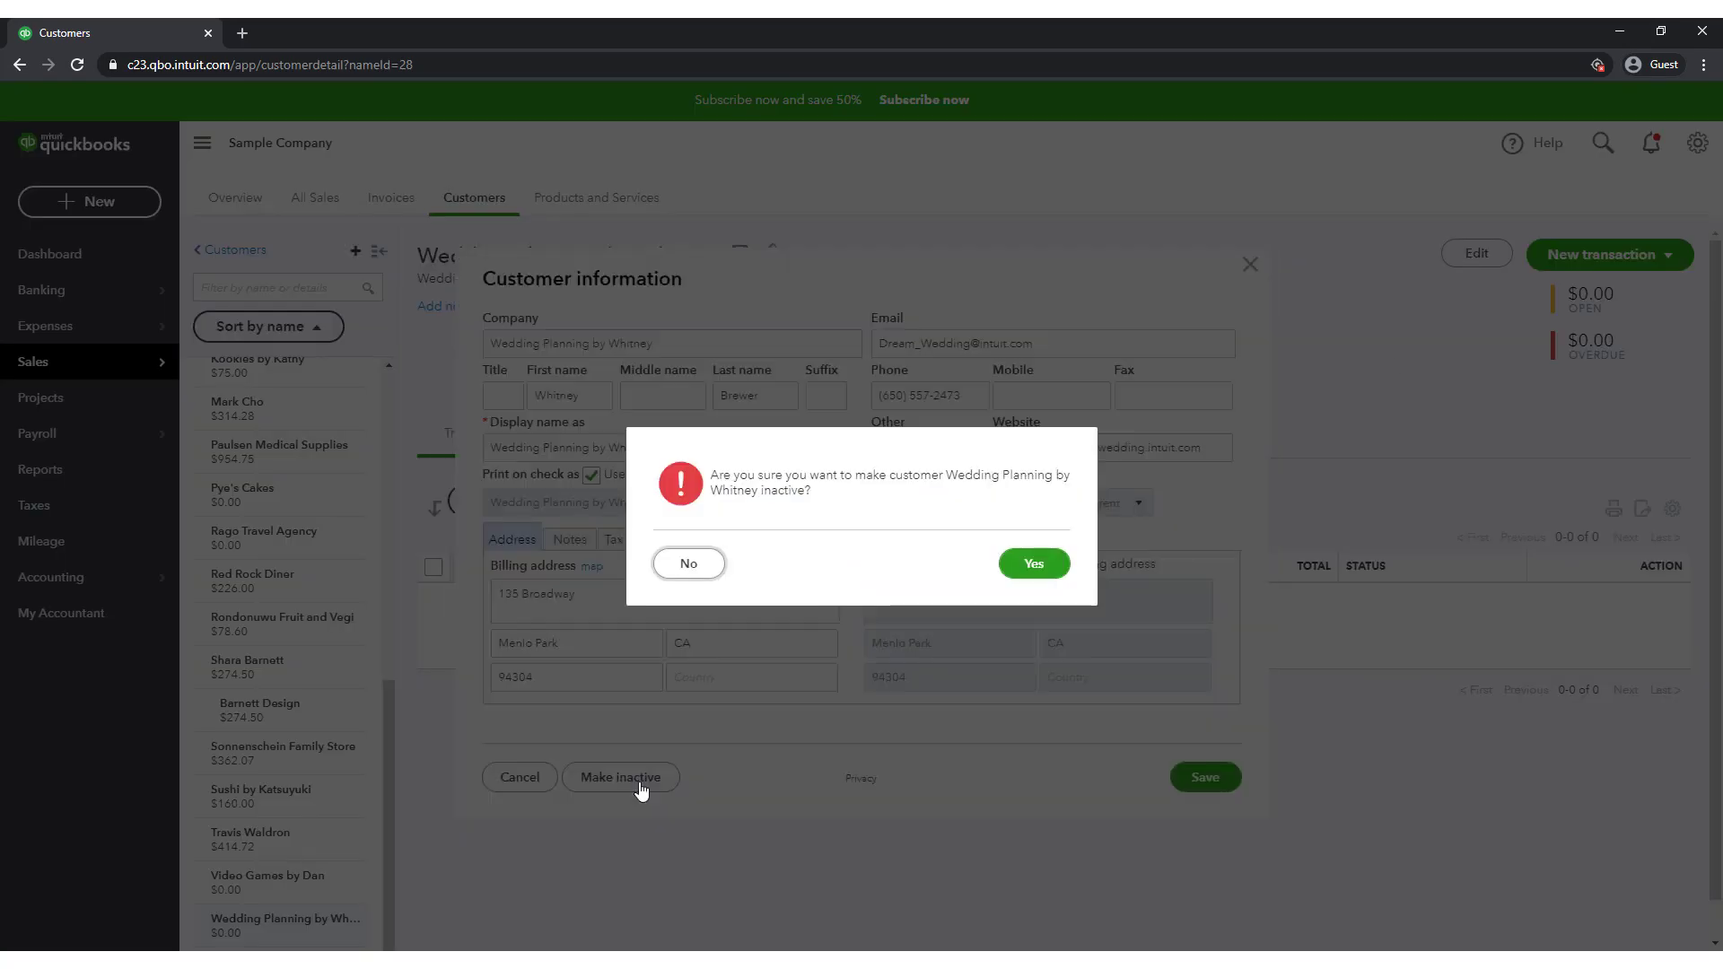
{"action": "left_click", "coordinate": [1033, 565]}
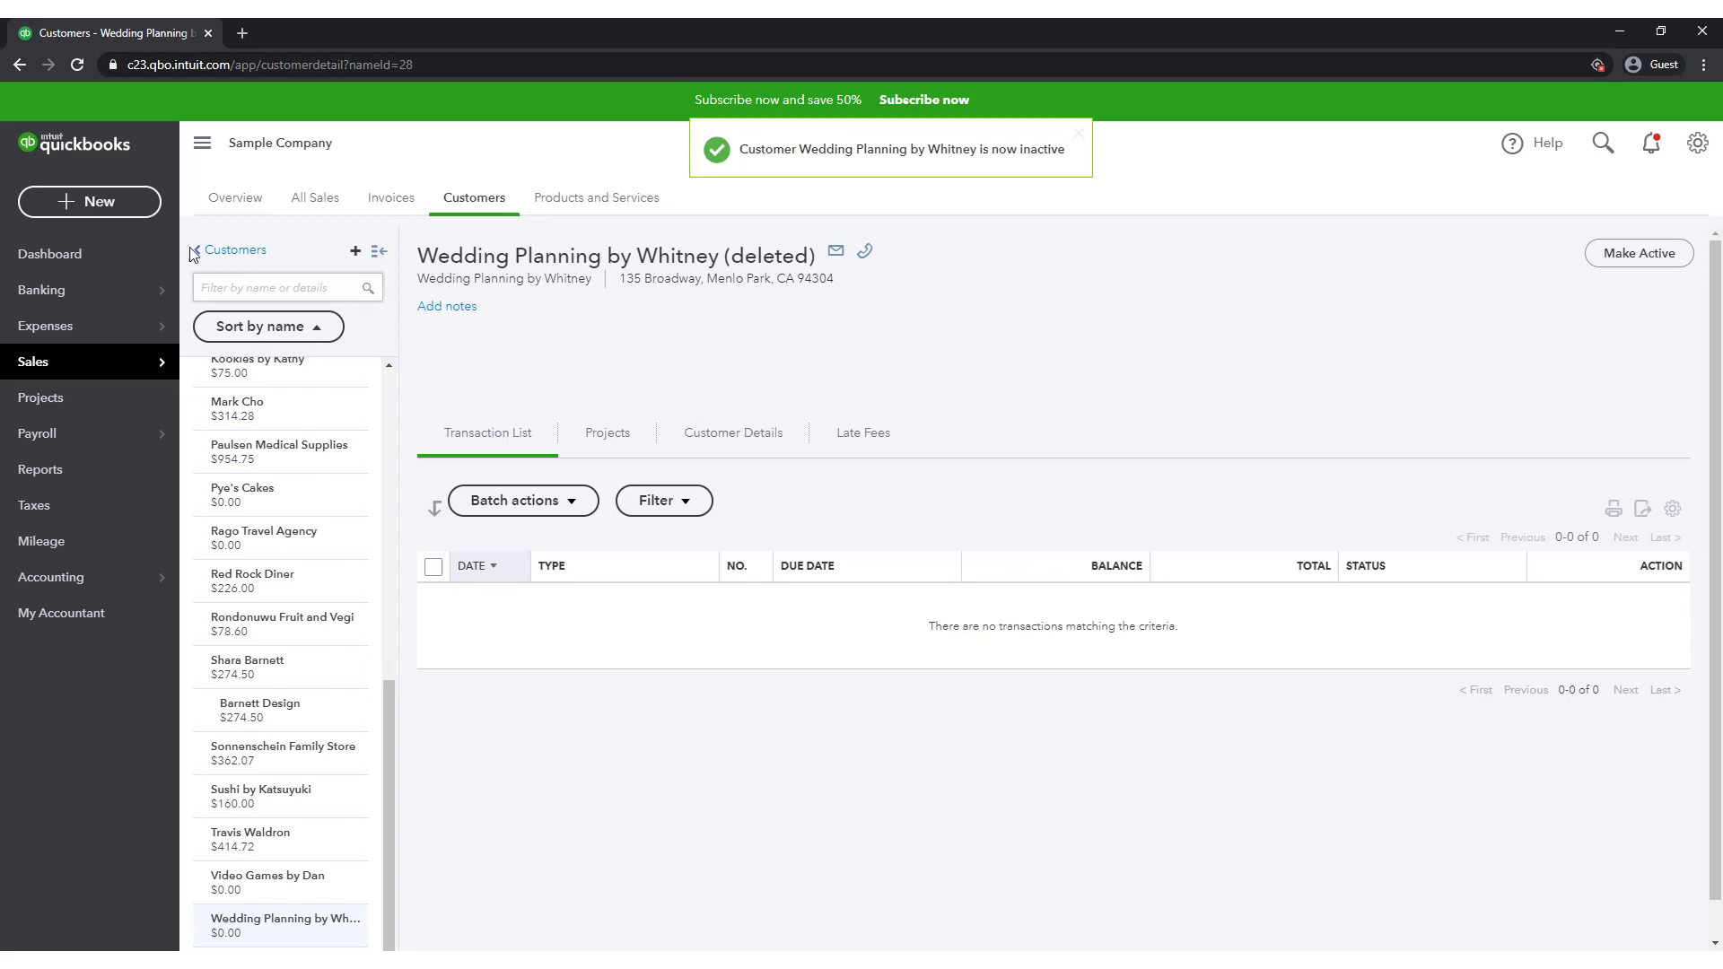
Include inactive customers in the Customers list and make Wedding Planning by Whitney active again
{"action": "left_click", "coordinate": [220, 251]}
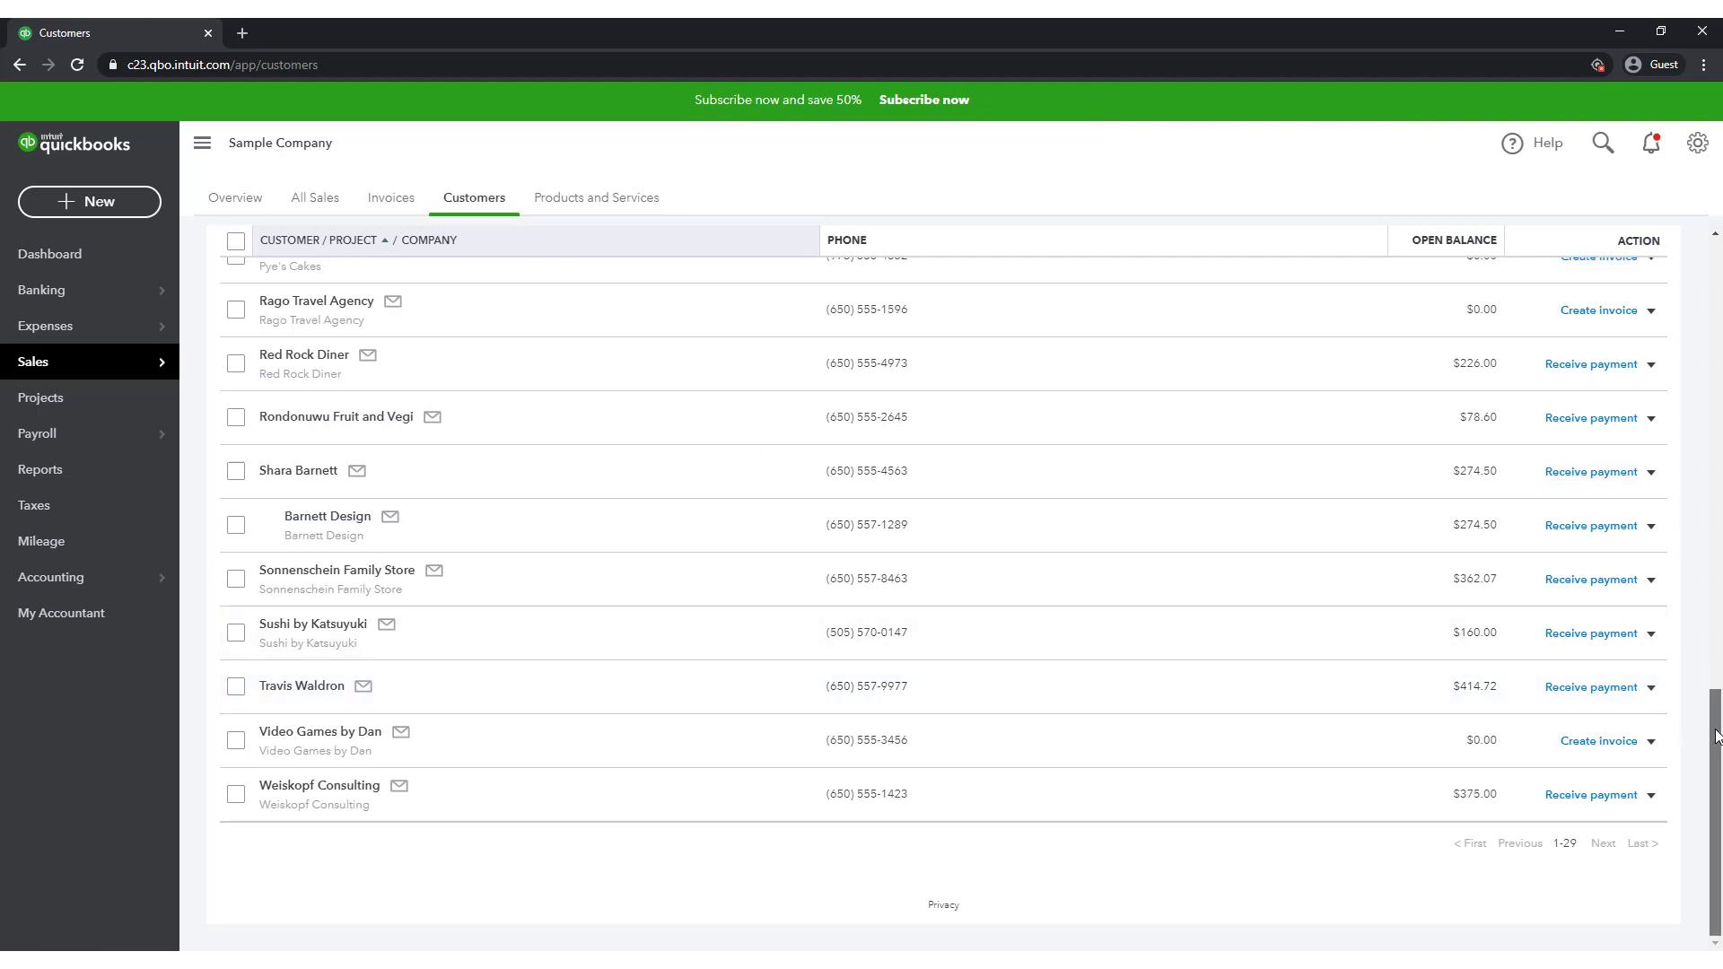
{"action": "left_click_drag", "start_coordinate": [1708, 736], "coordinate": [1696, 418]}
{"action": "scroll", "coordinate": [1695, 417], "scroll_direction": "up", "scroll_amount": 7}
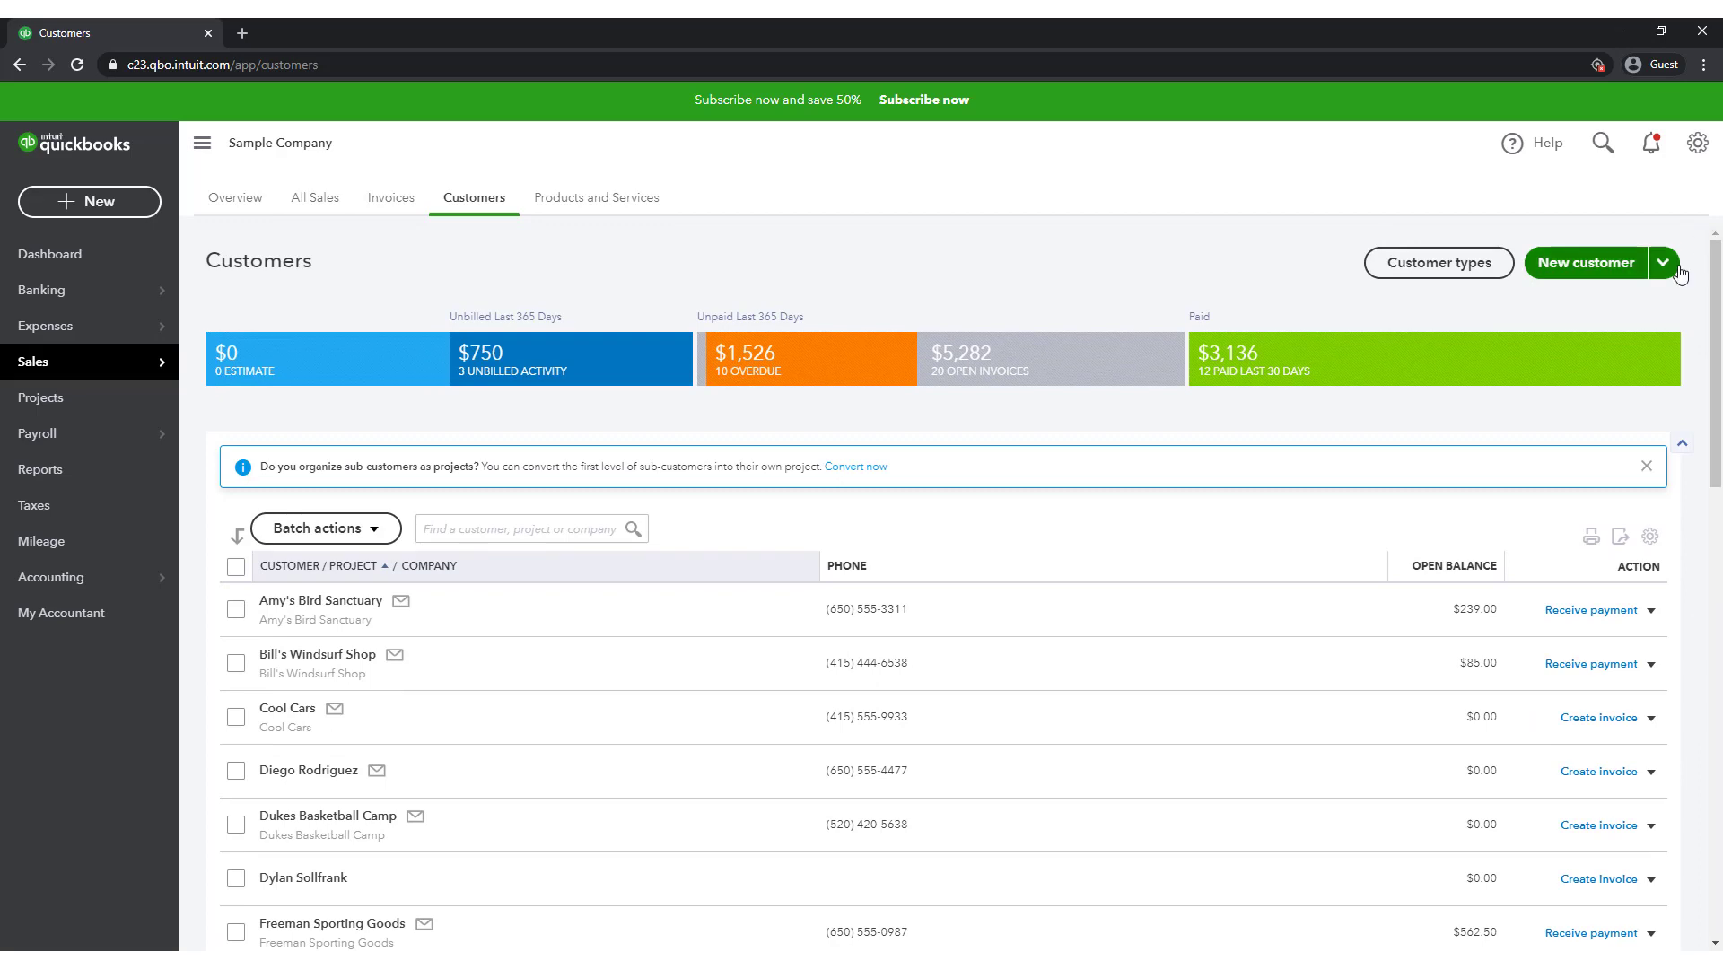
{"action": "left_click", "coordinate": [1651, 538]}
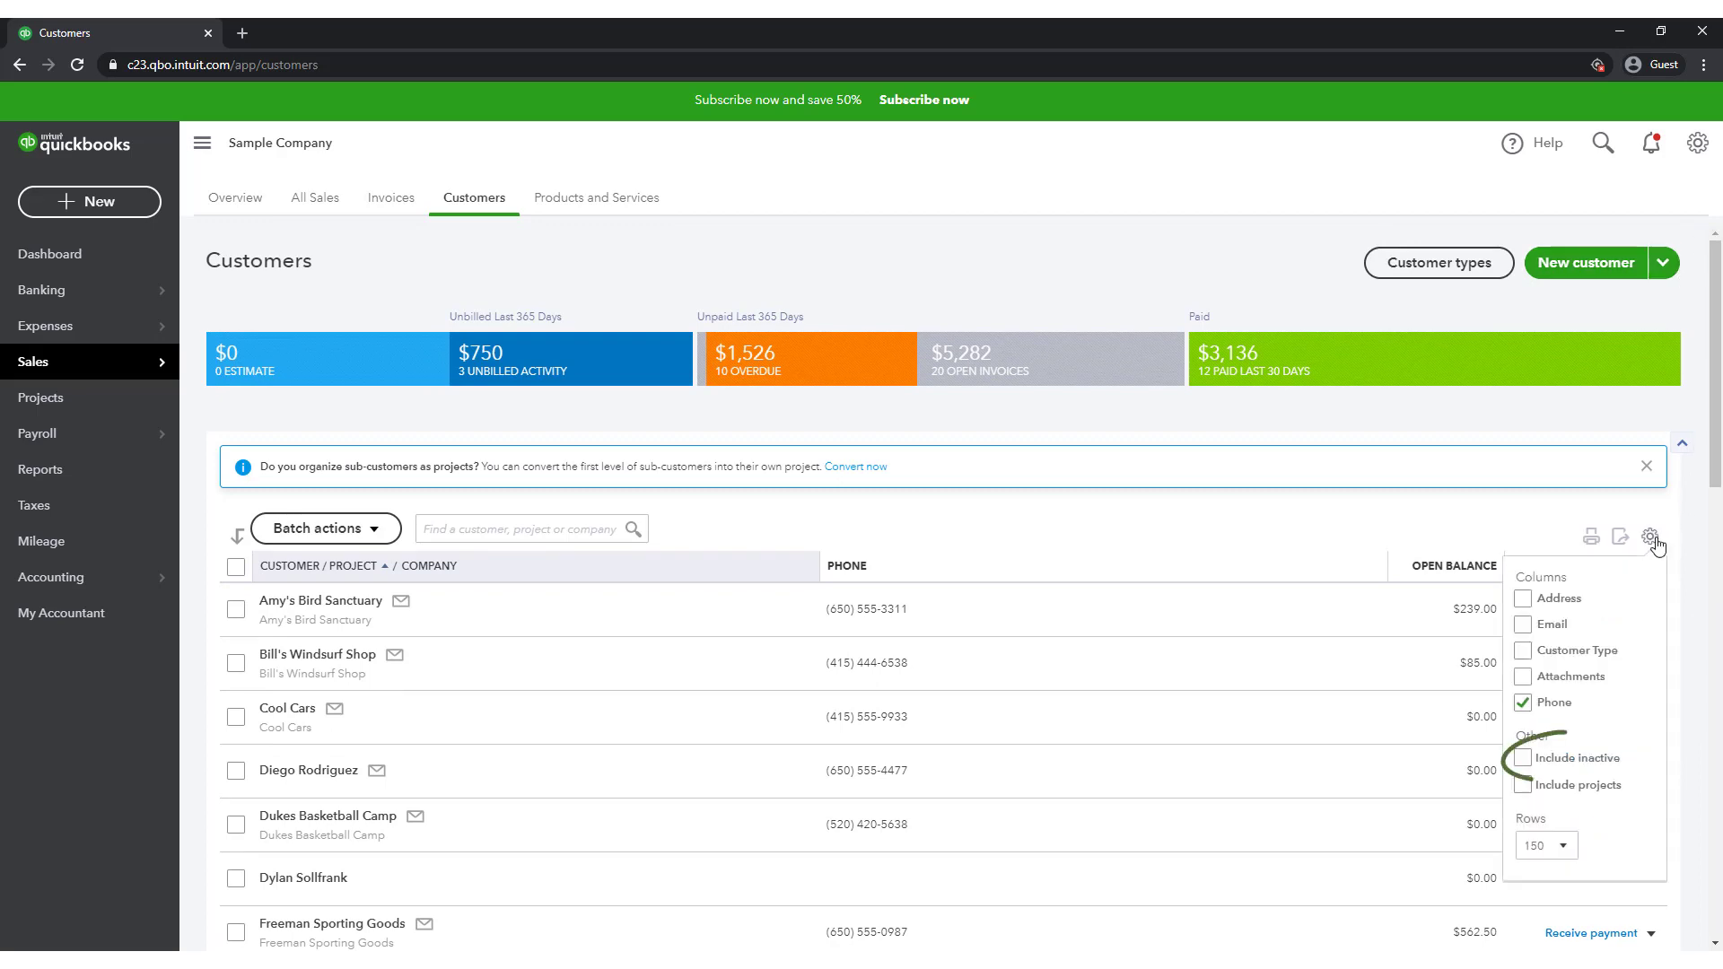
{"action": "left_click", "coordinate": [1524, 759]}
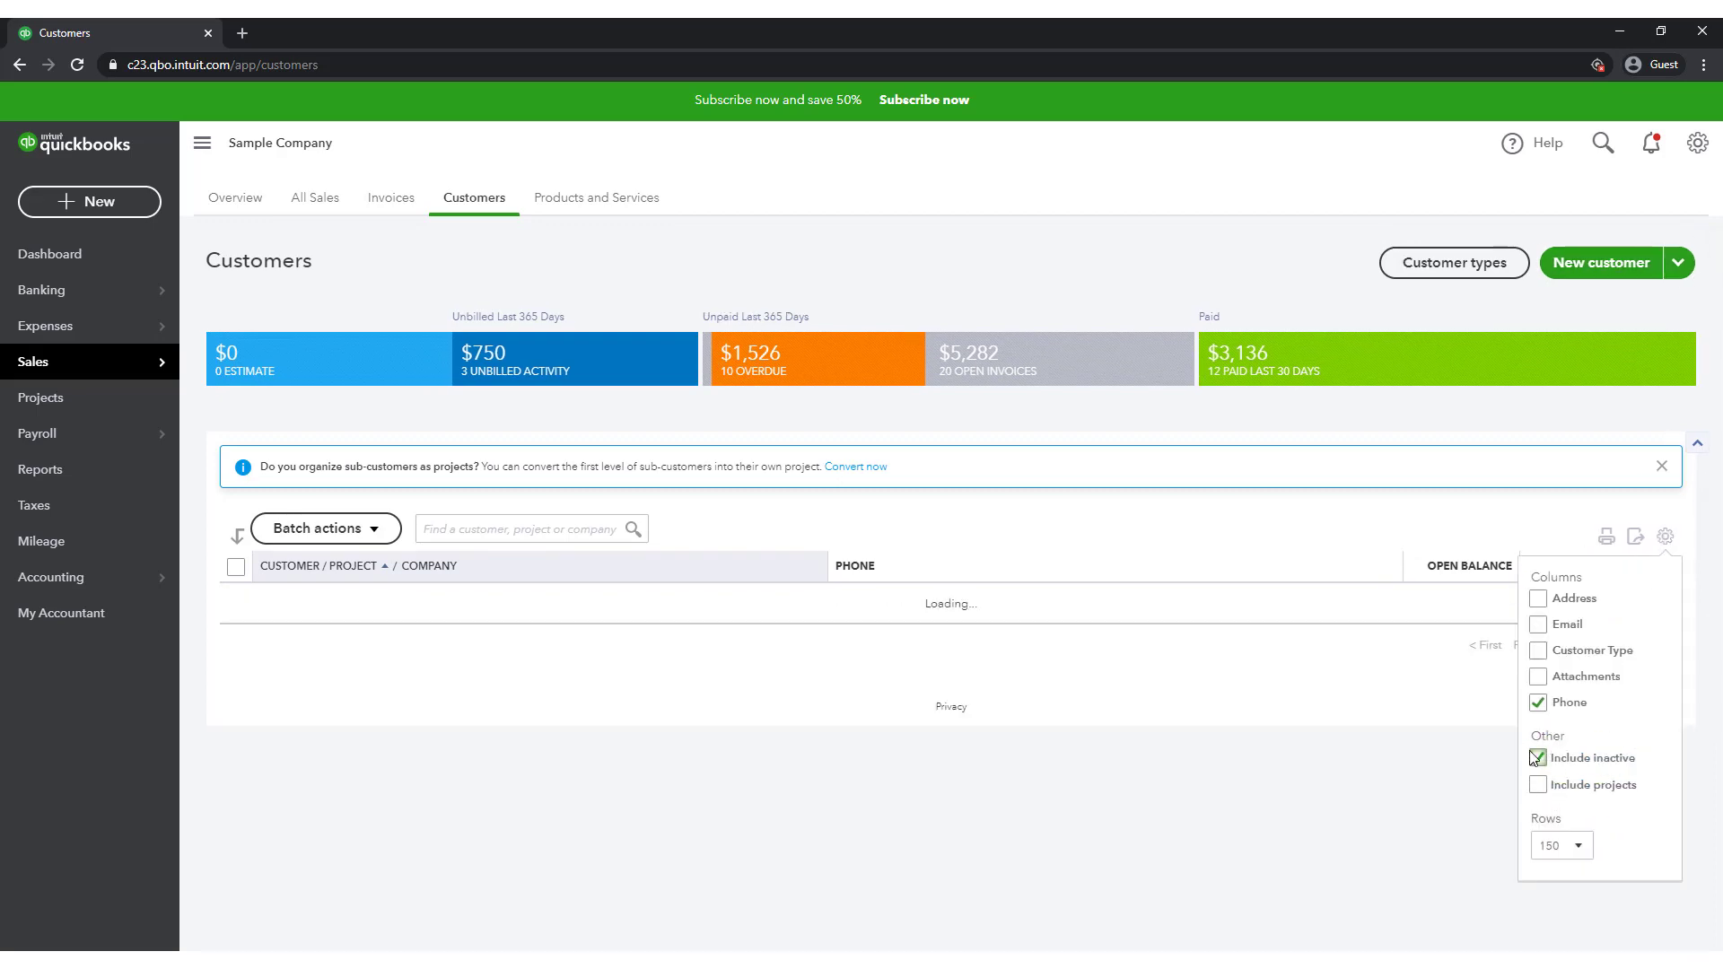
{"action": "left_click_drag", "start_coordinate": [1715, 461], "coordinate": [1692, 905]}
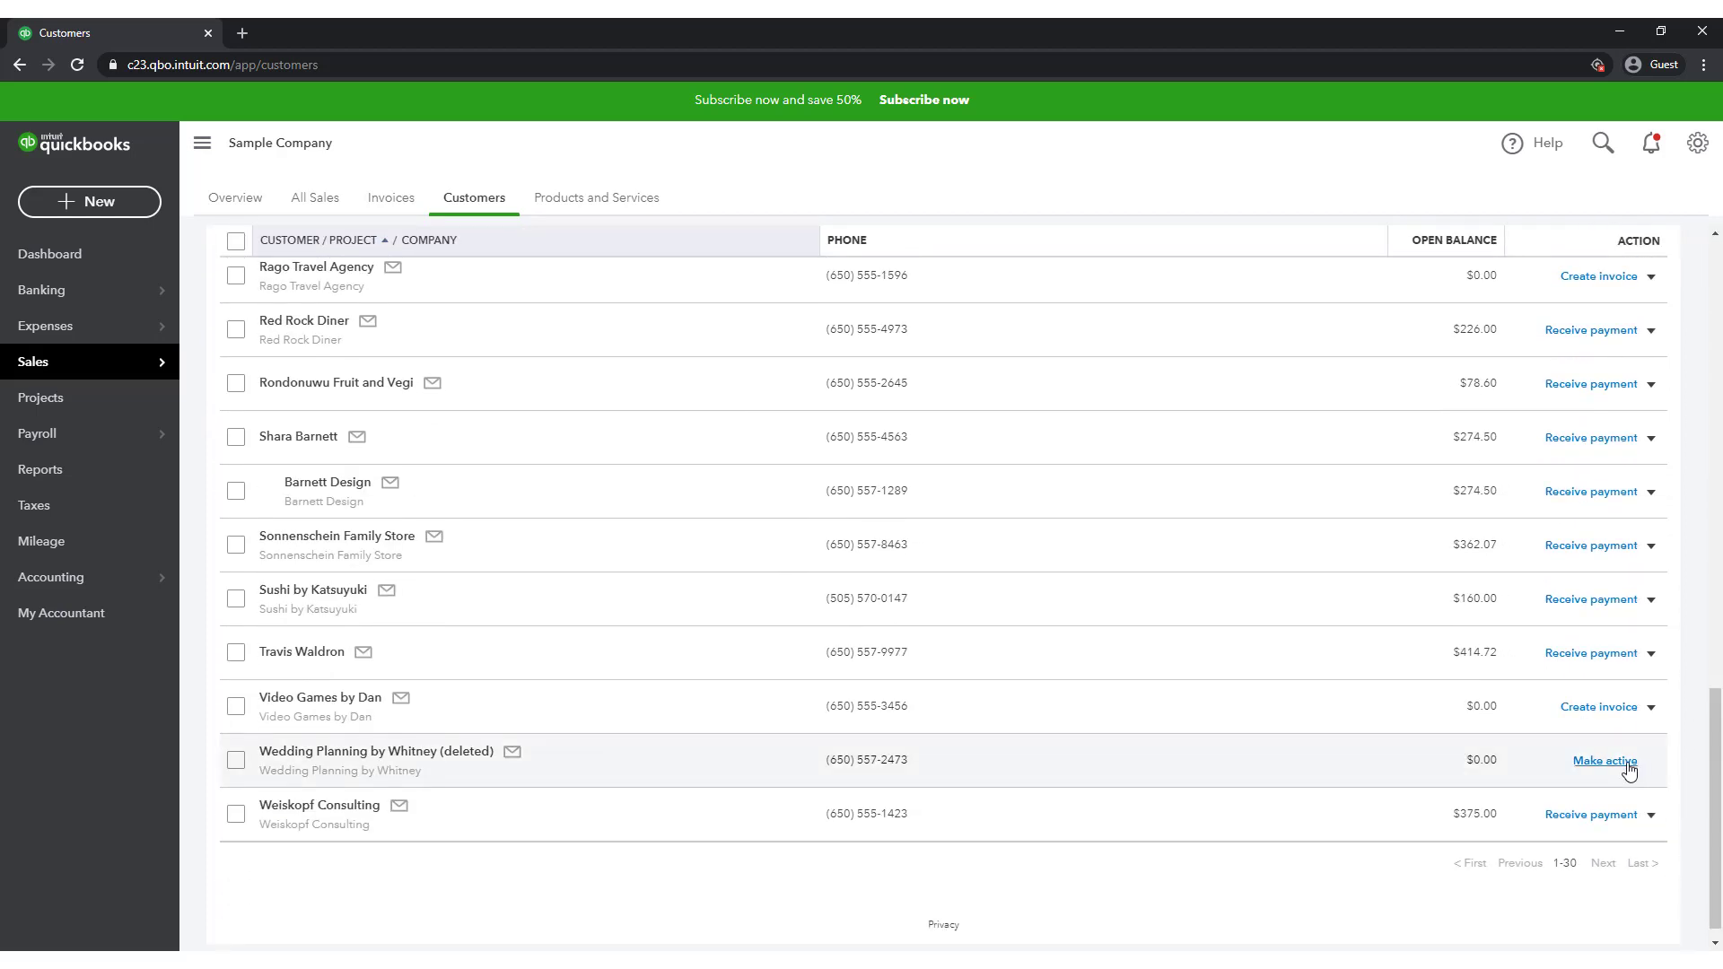
{"action": "left_click", "coordinate": [1626, 764]}
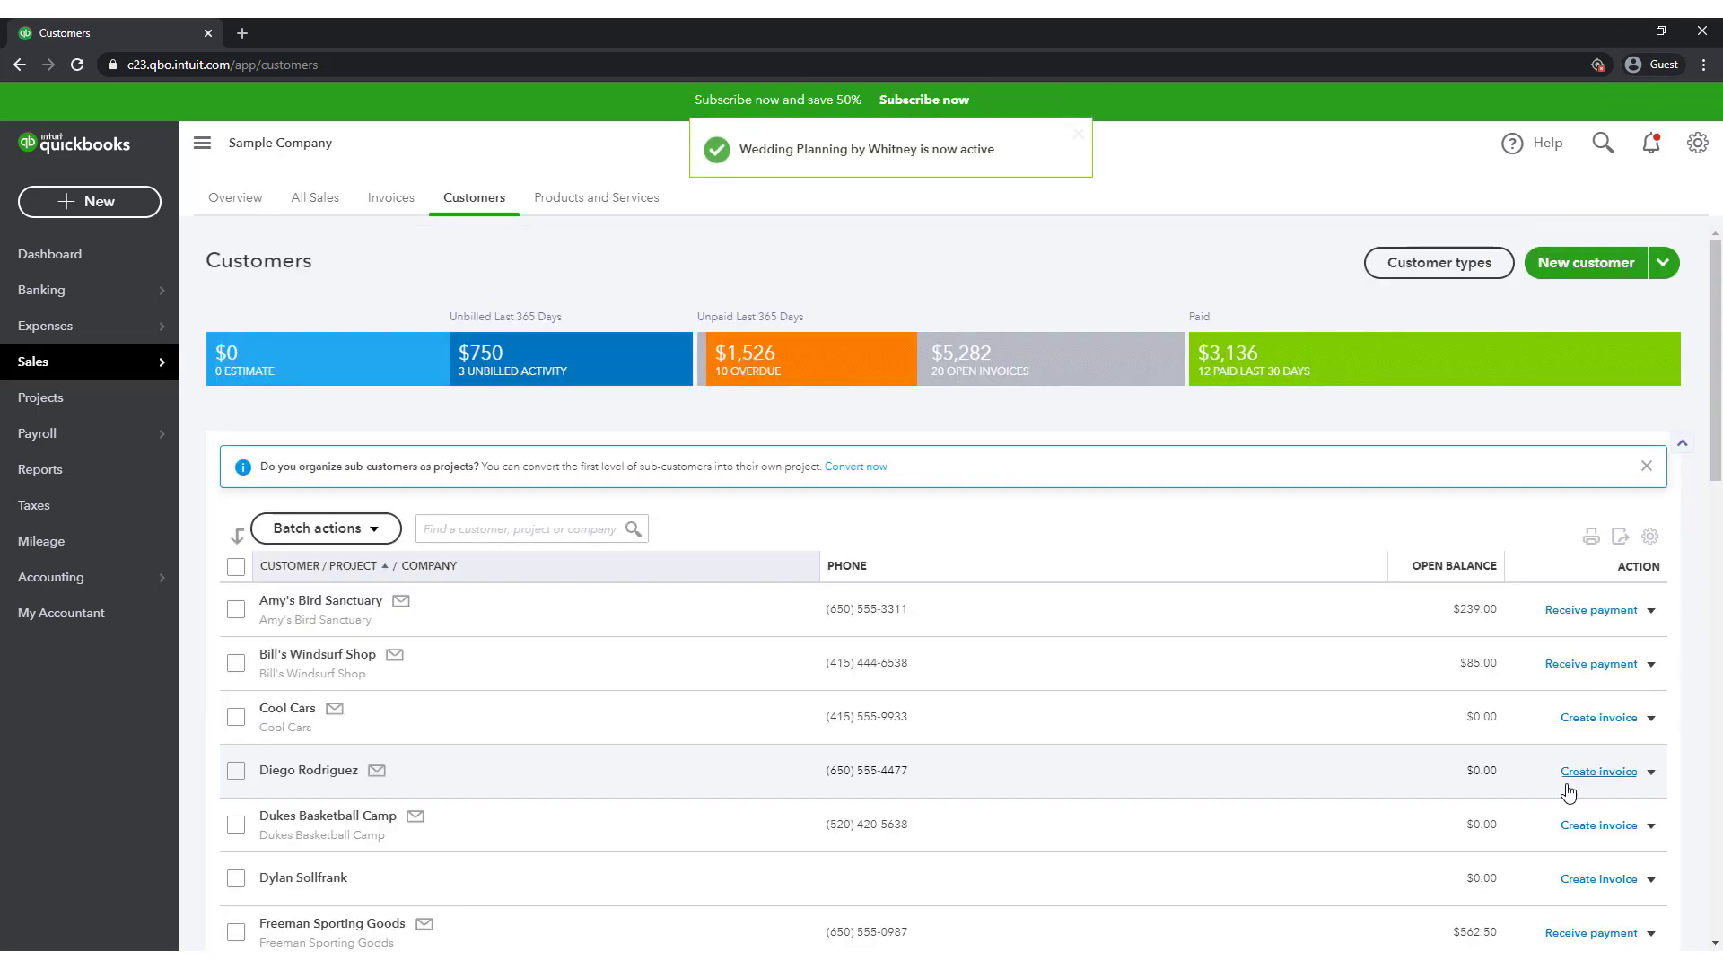
Create an invoice for Red Rock Diner directly from its row in the Customers list
{"action": "scroll", "coordinate": [1566, 793], "scroll_direction": "down", "scroll_amount": 2}
{"action": "scroll", "coordinate": [1563, 793], "scroll_direction": "down", "scroll_amount": 10}
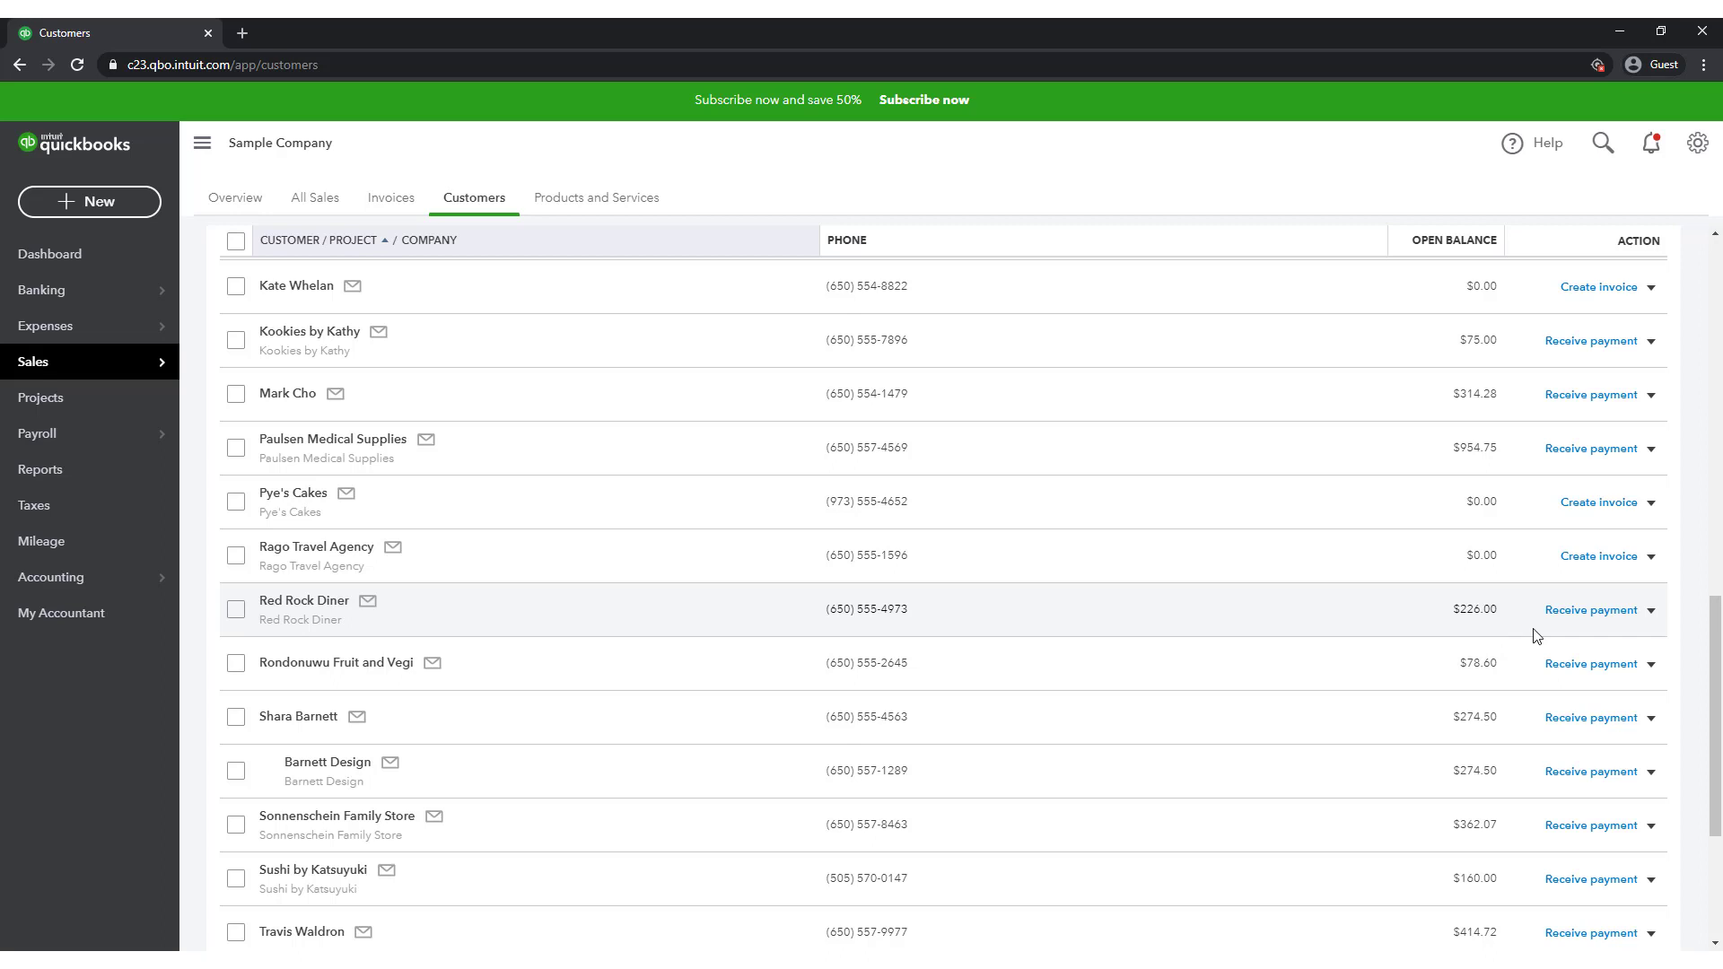
{"action": "left_click", "coordinate": [1651, 611]}
{"action": "left_click", "coordinate": [1620, 702]}
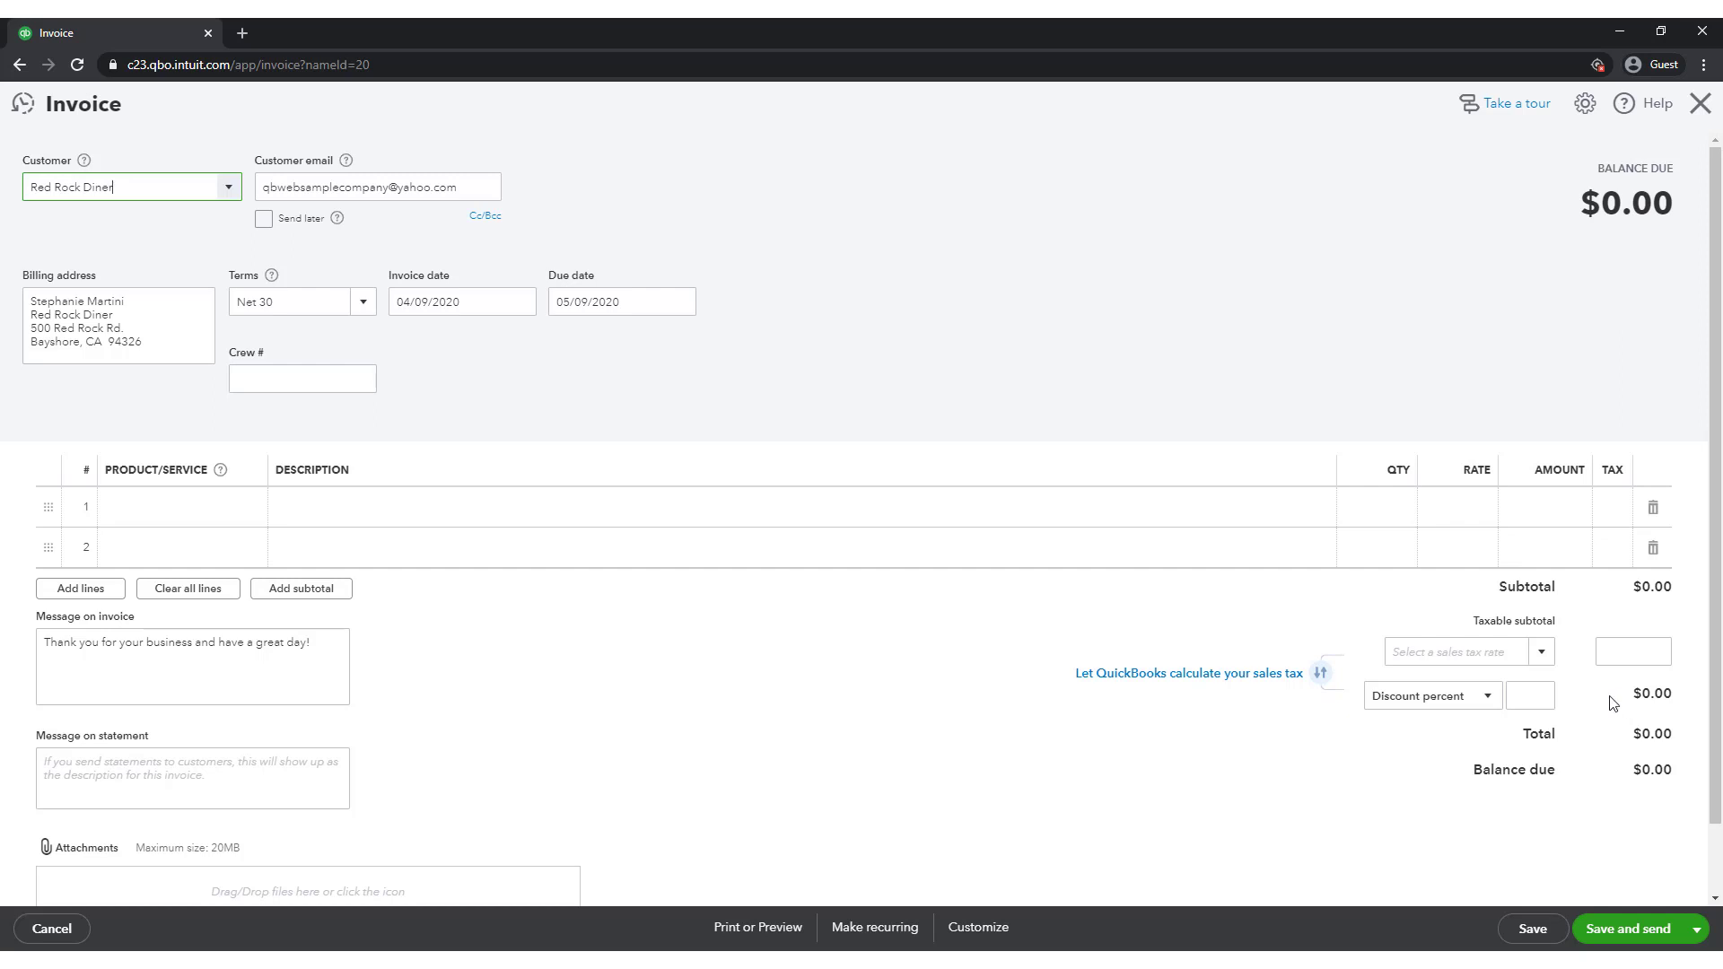
Add the Monthly Rent service to the first line of the Red Rock Diner invoice
{"action": "left_click", "coordinate": [213, 513]}
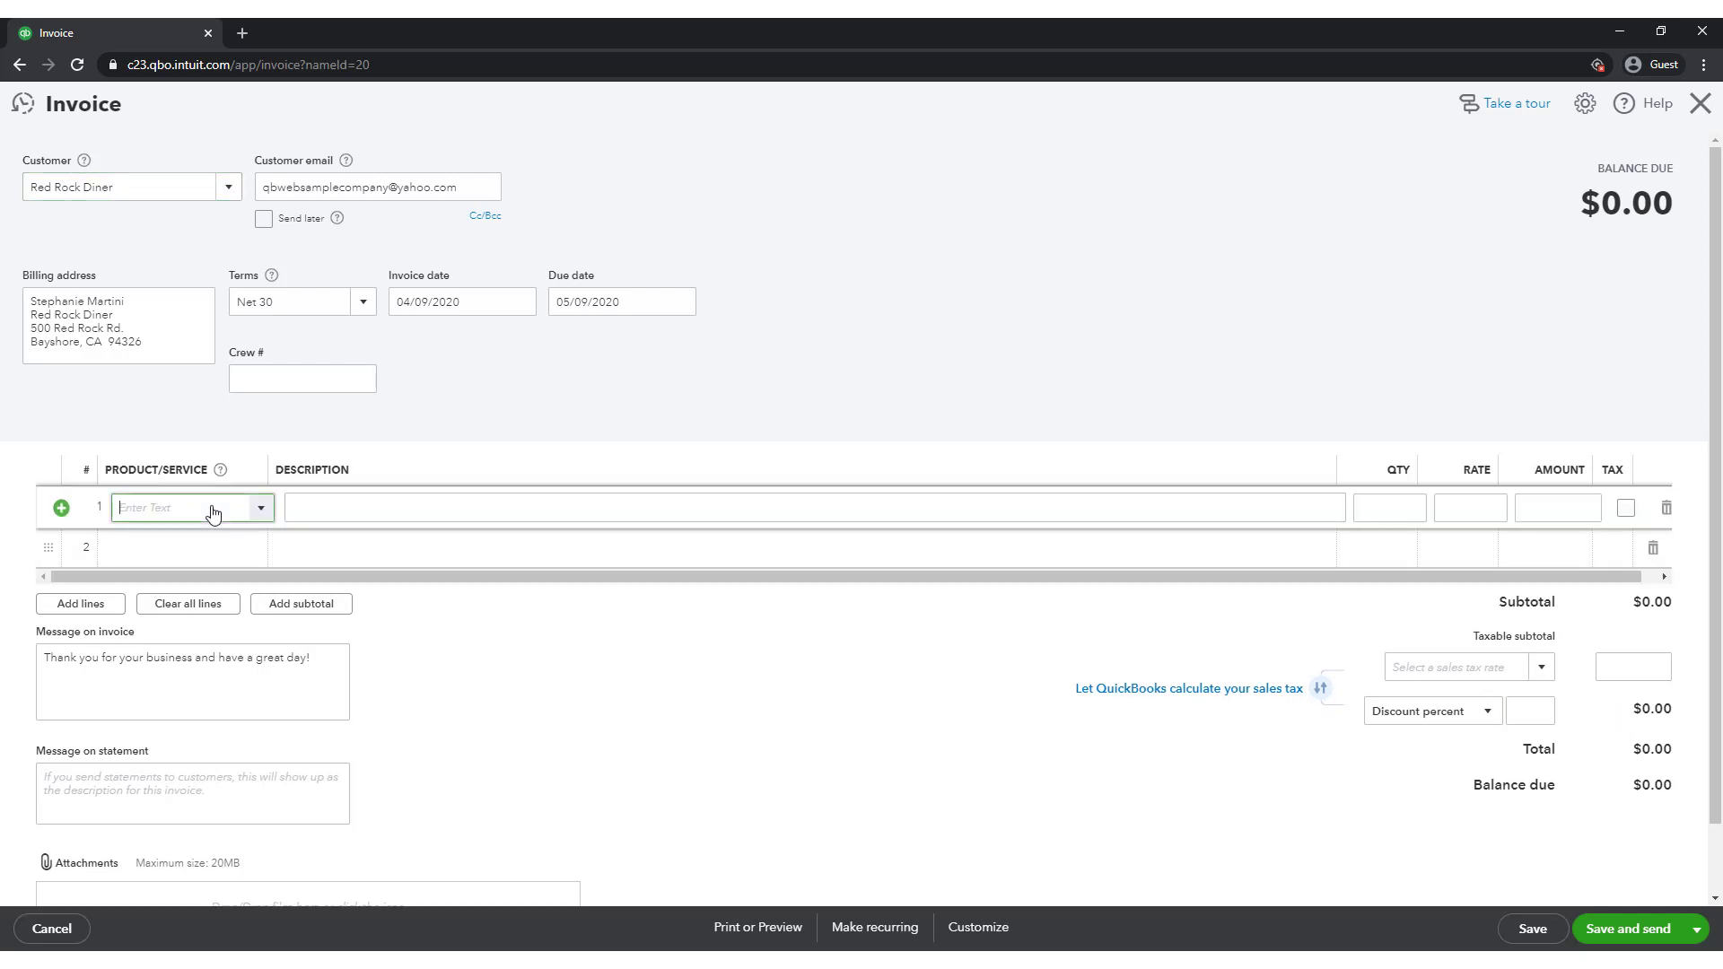
{"action": "left_click", "coordinate": [261, 508]}
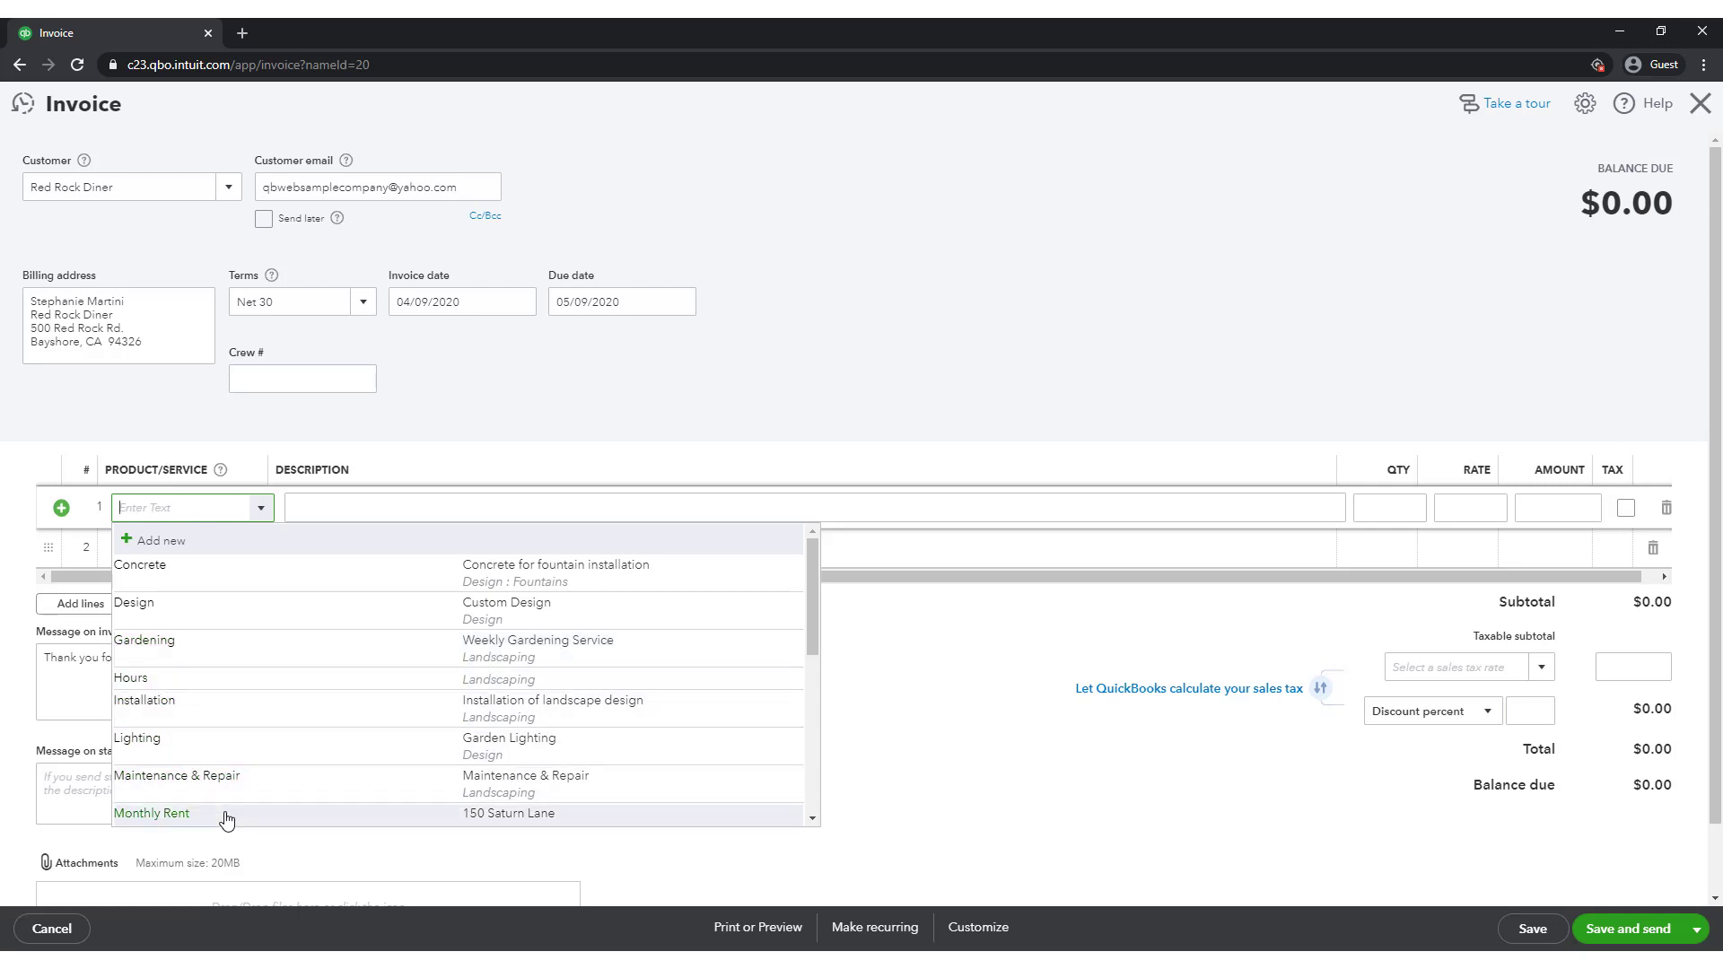
{"action": "scroll", "coordinate": [226, 821], "scroll_direction": "down", "scroll_amount": 1}
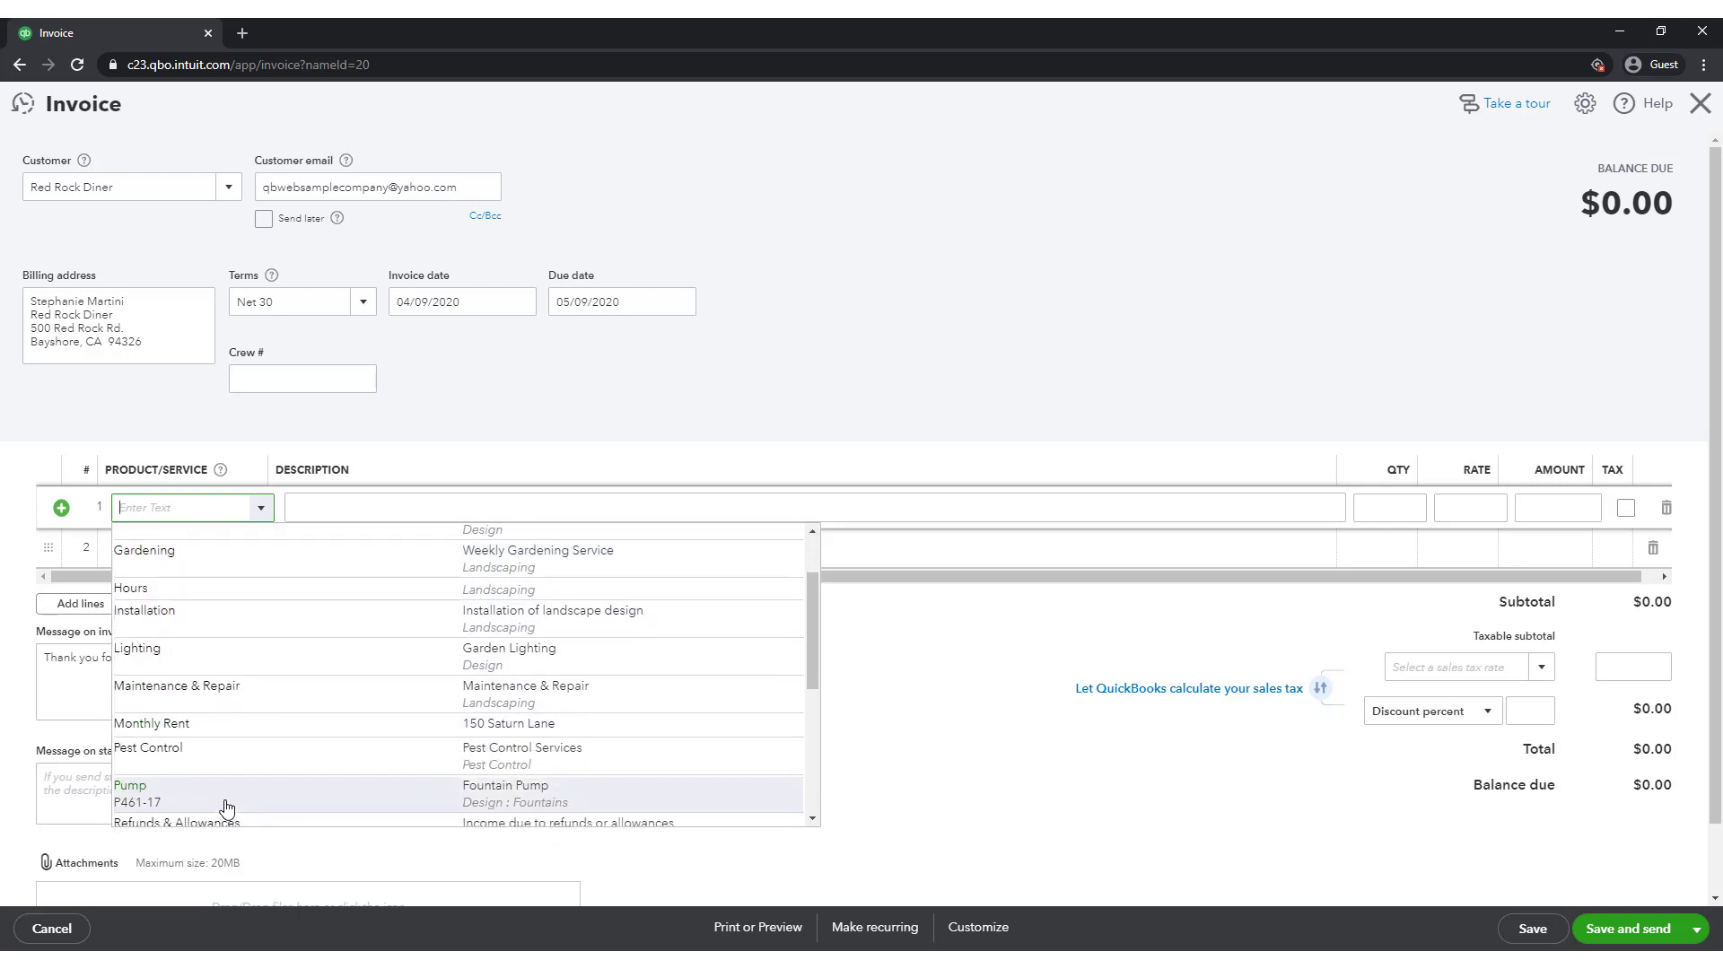
{"action": "left_click", "coordinate": [249, 729]}
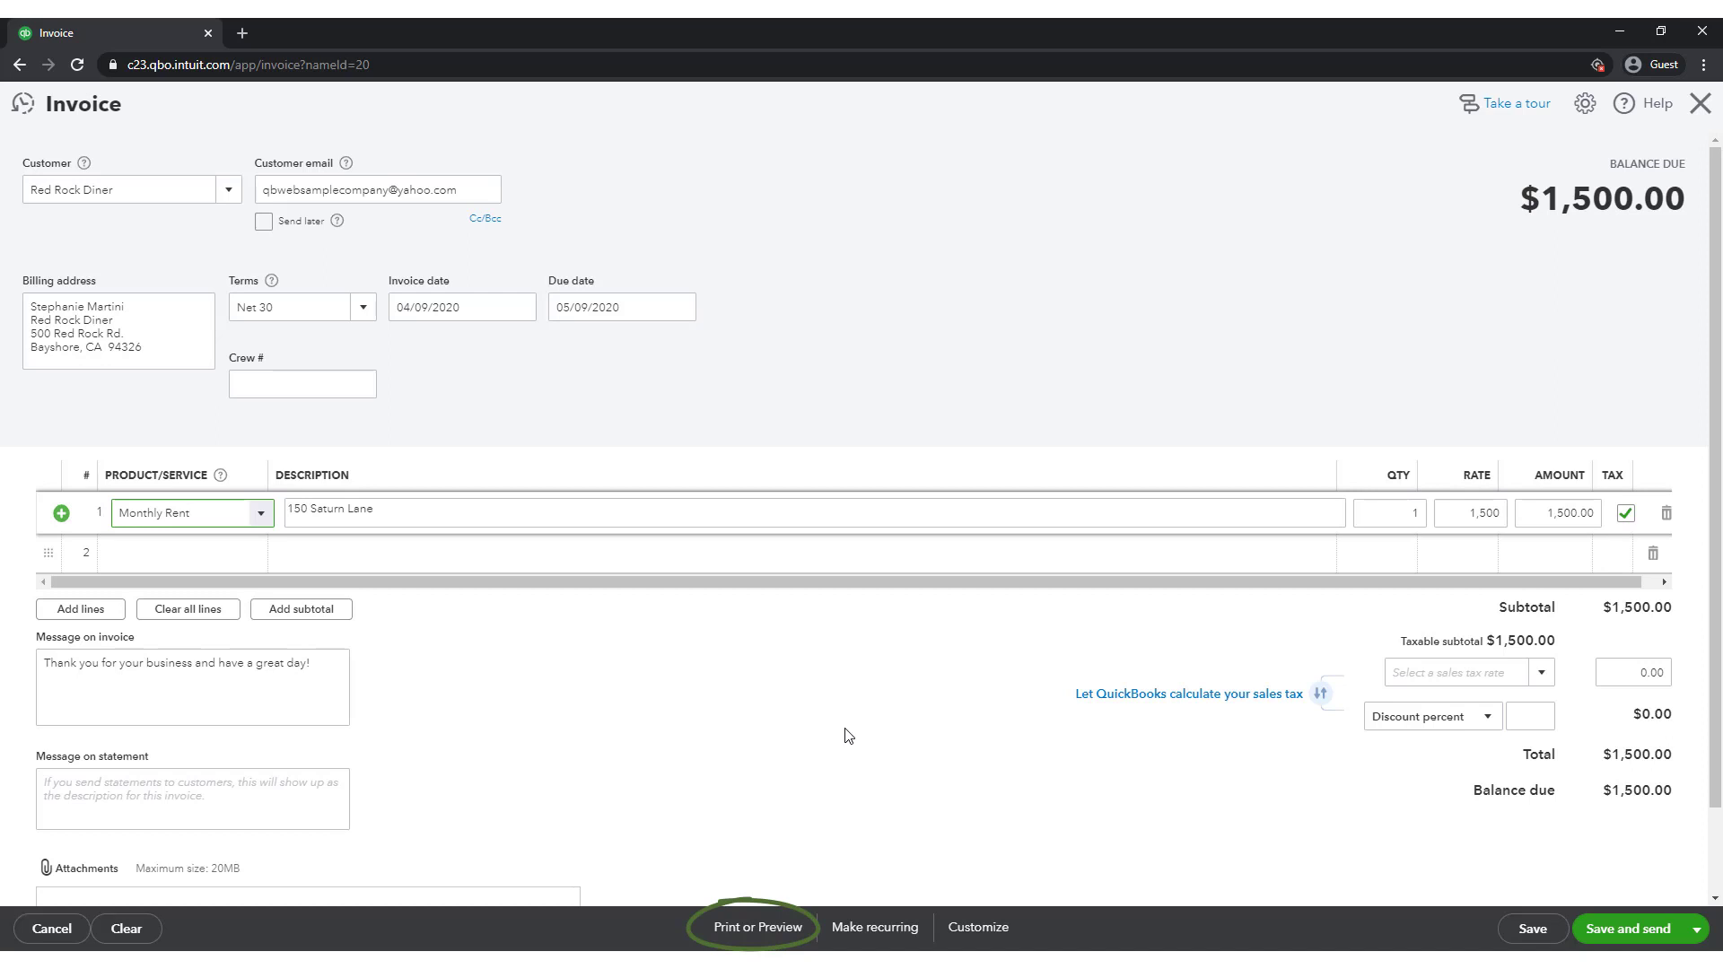
Check the print and preview options of the Red Rock Diner invoice, and save and close it
{"action": "left_click", "coordinate": [781, 933]}
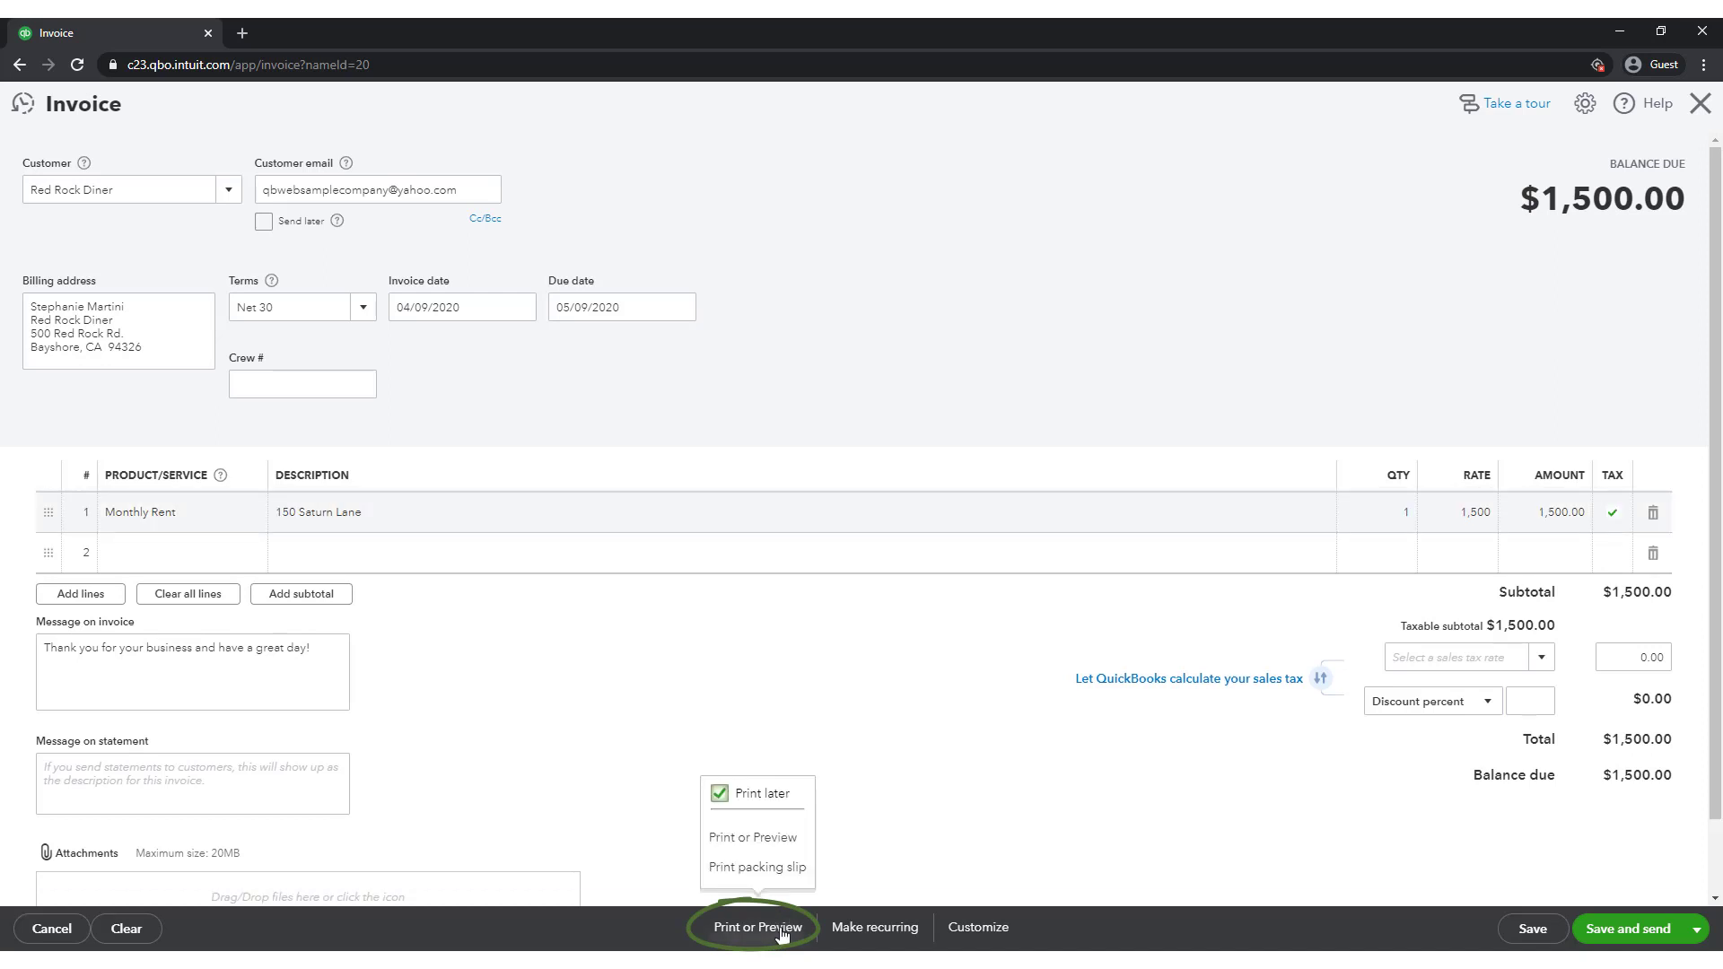
{"action": "left_click", "coordinate": [867, 846]}
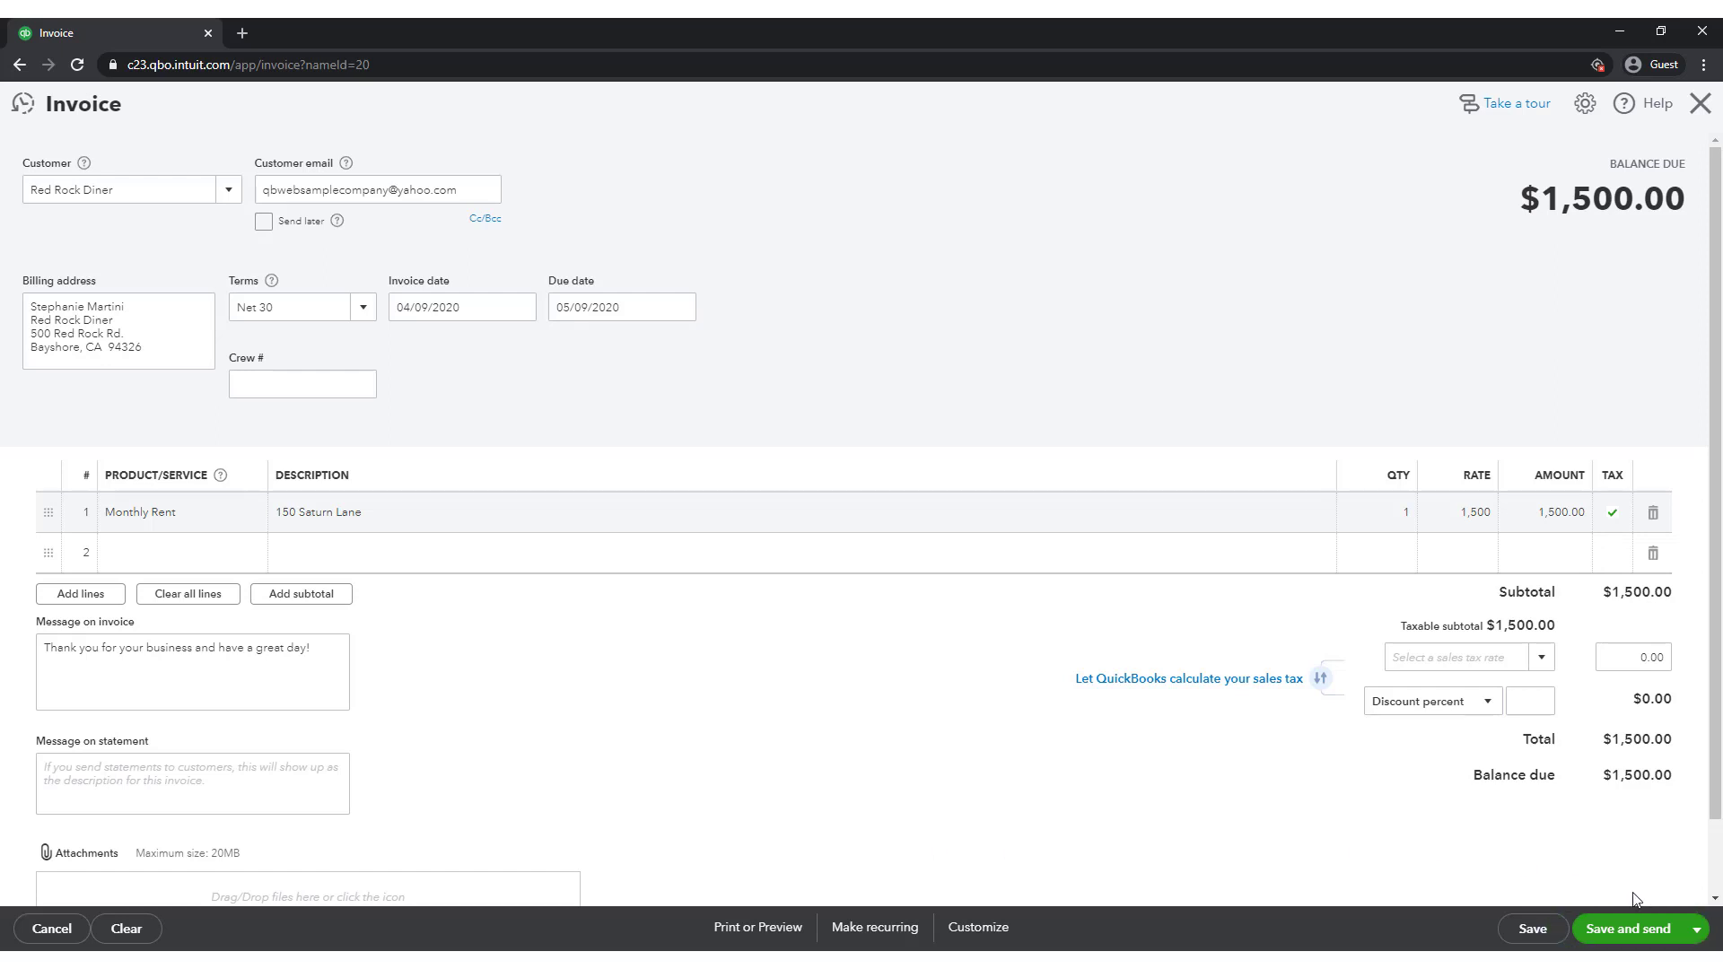
{"action": "left_click", "coordinate": [1697, 931]}
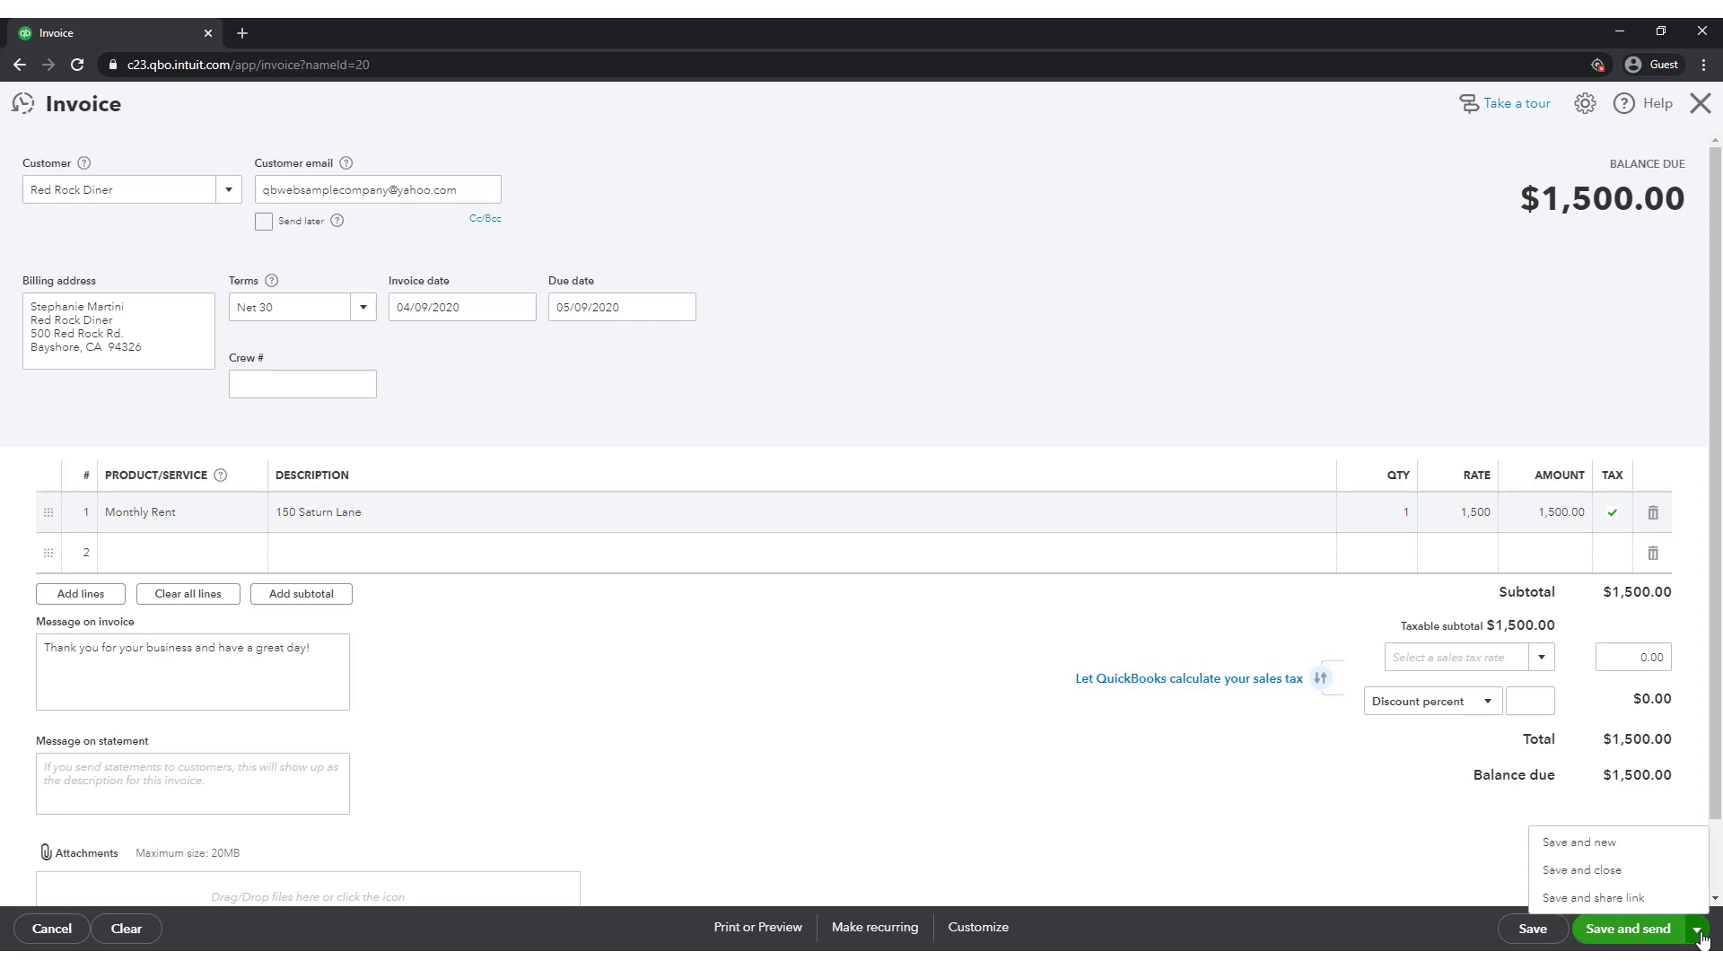
{"action": "left_click", "coordinate": [1669, 872]}
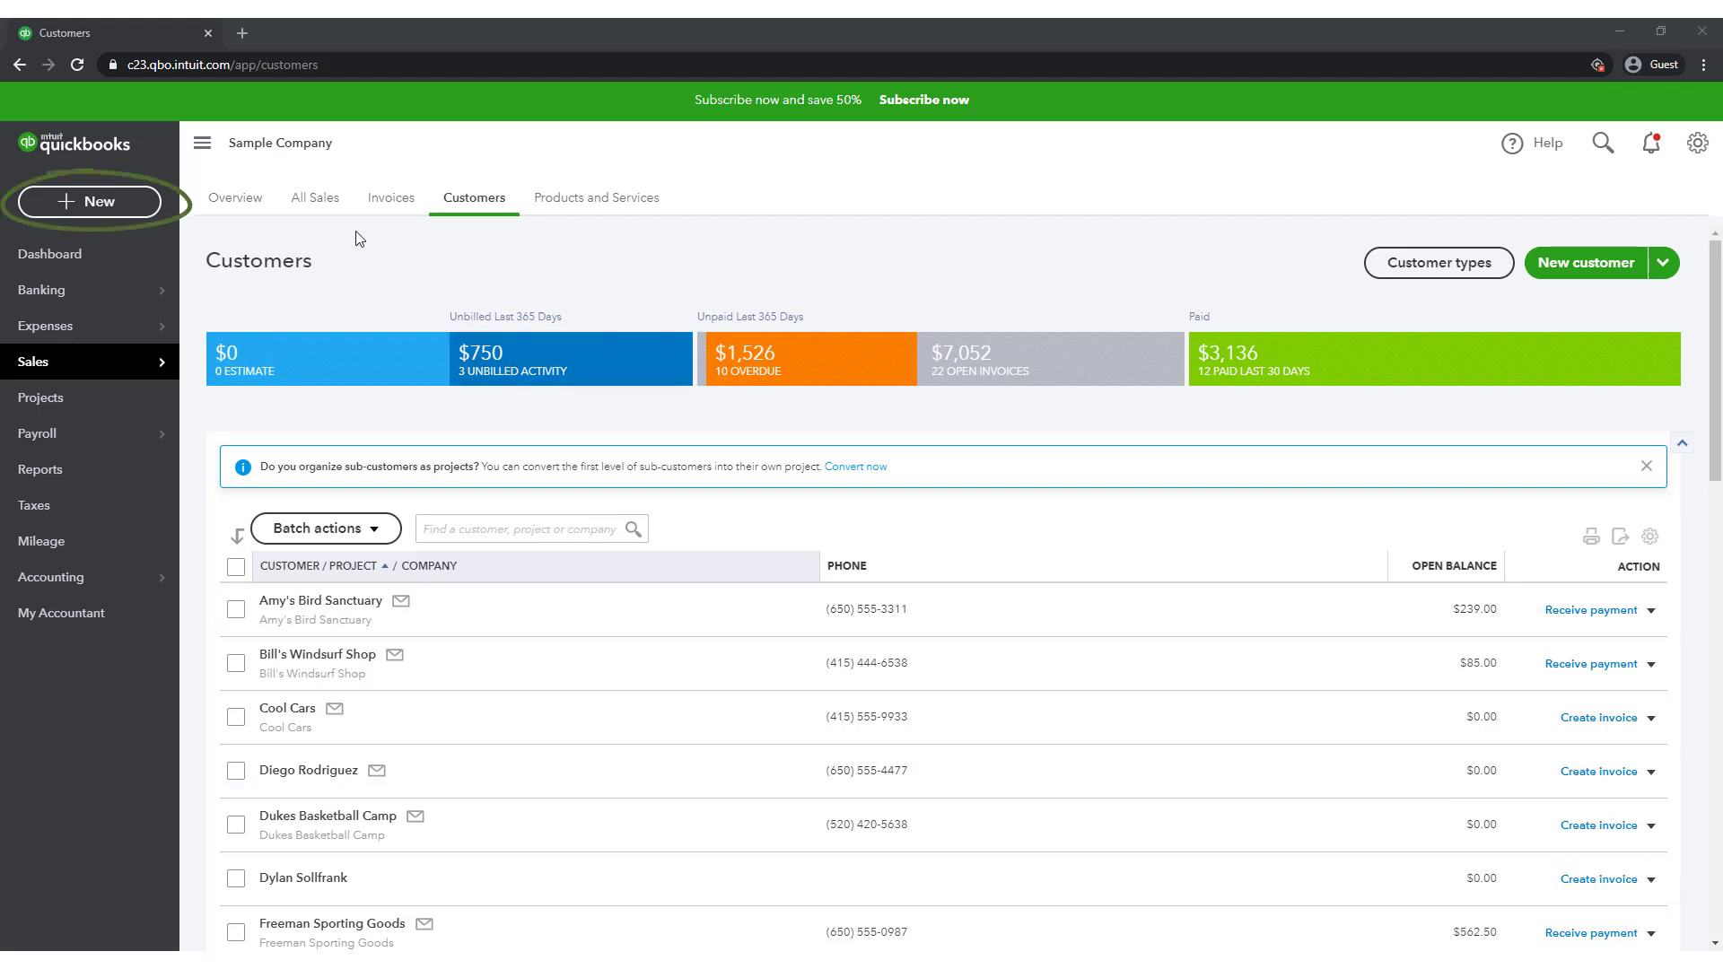
Start a new invoice from the list of new transactions, choose Garden Partners as its customer and check the invoice date
{"action": "left_click", "coordinate": [140, 204]}
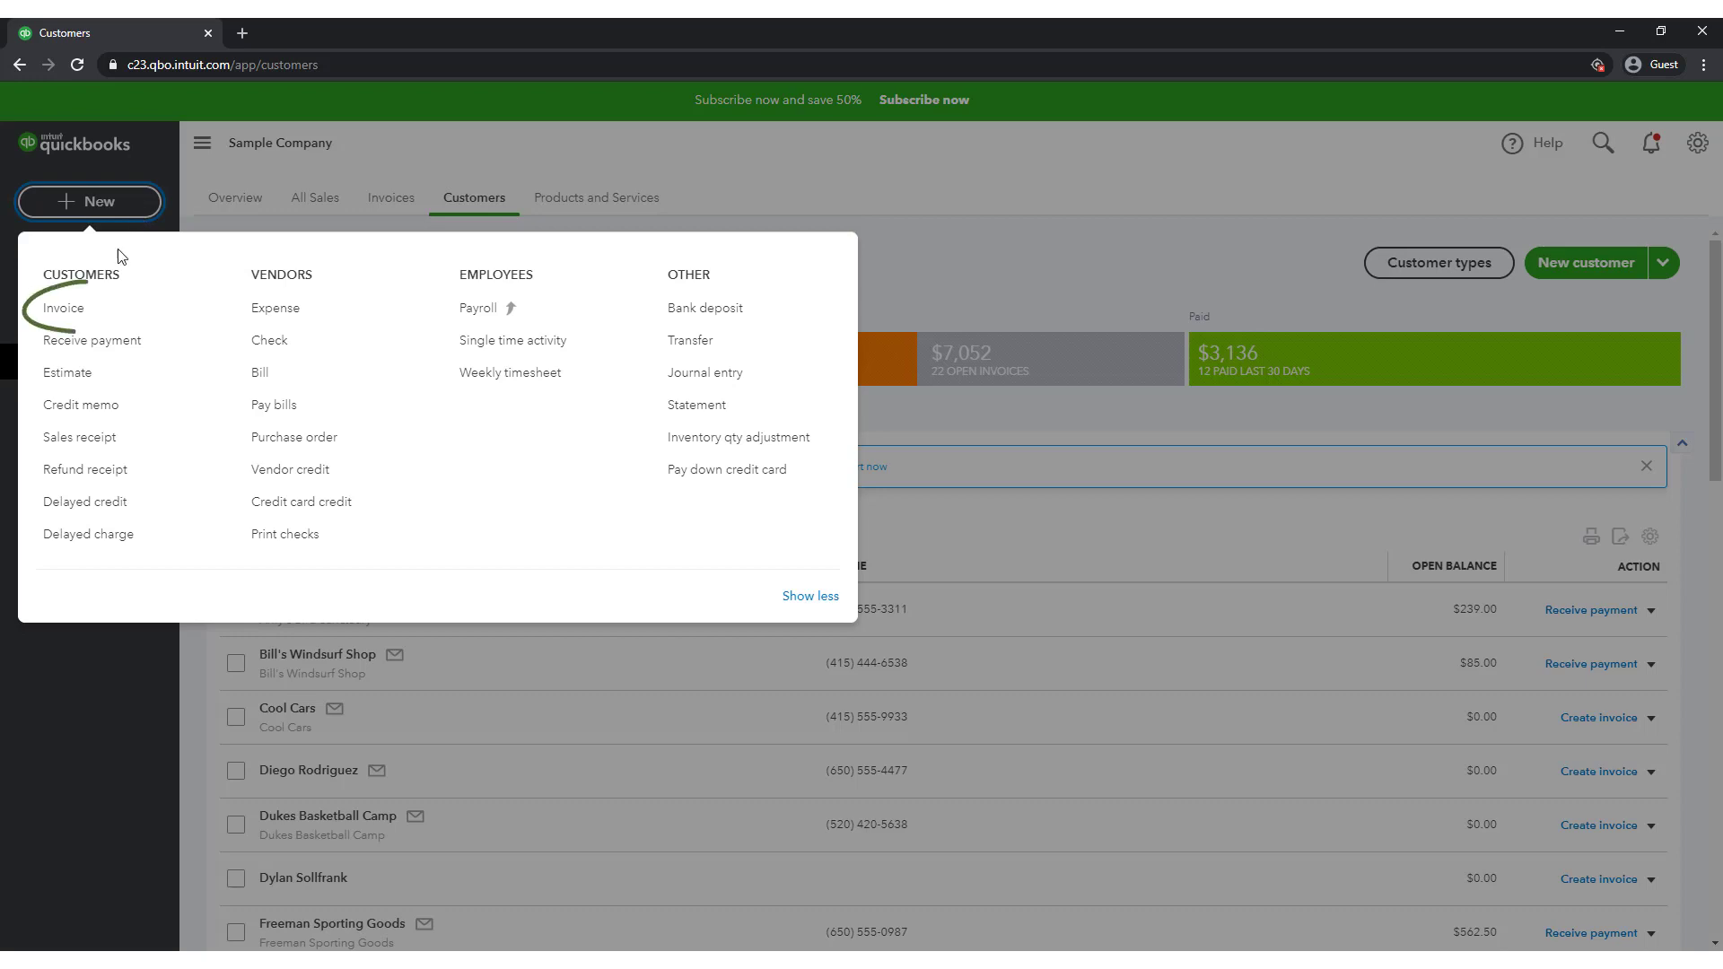
{"action": "left_click", "coordinate": [86, 309]}
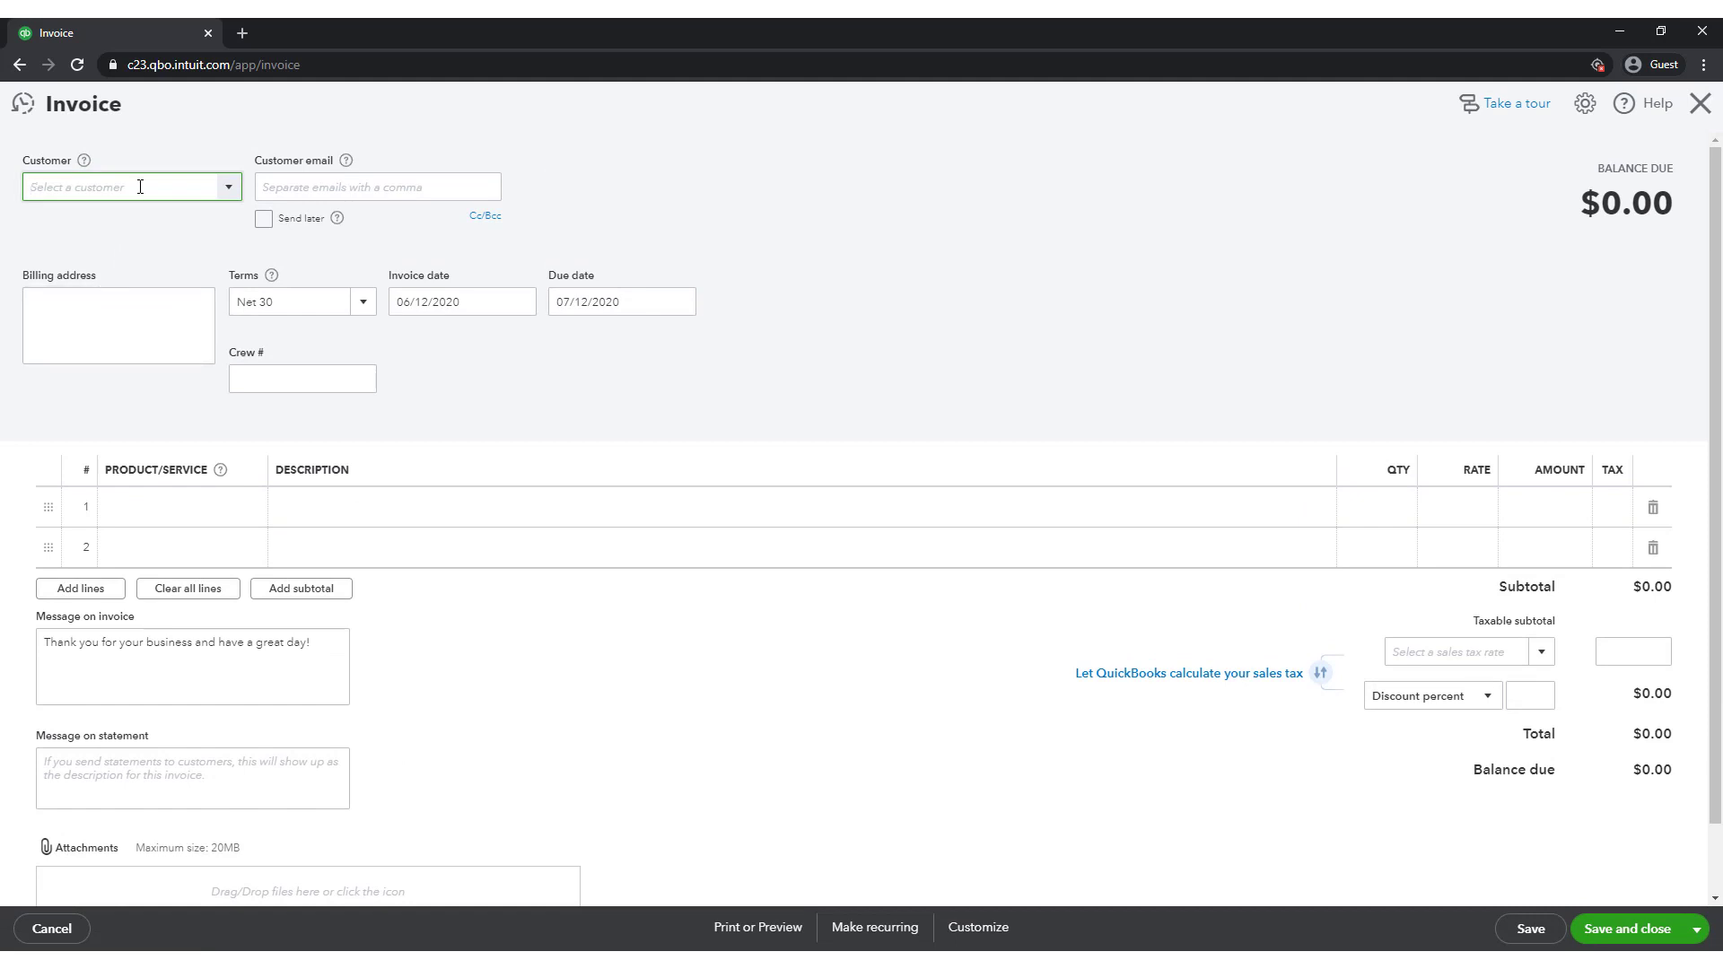
{"action": "type", "text": "g"}
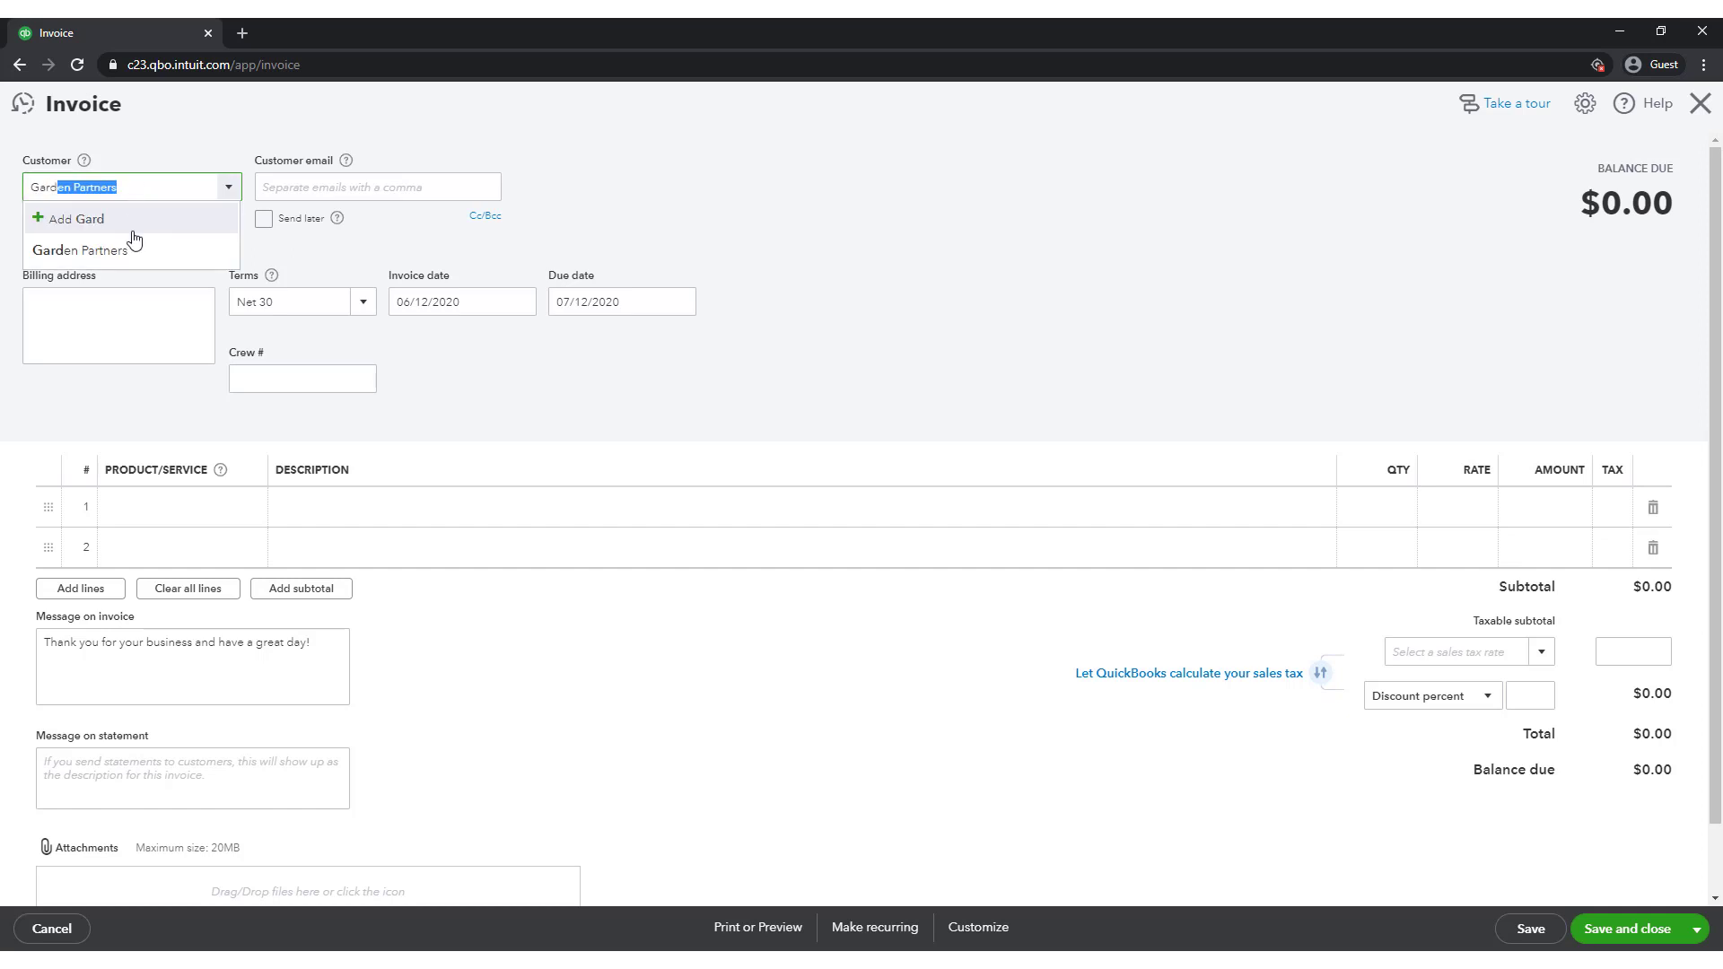
{"action": "left_click", "coordinate": [133, 244]}
{"action": "left_click", "coordinate": [469, 307]}
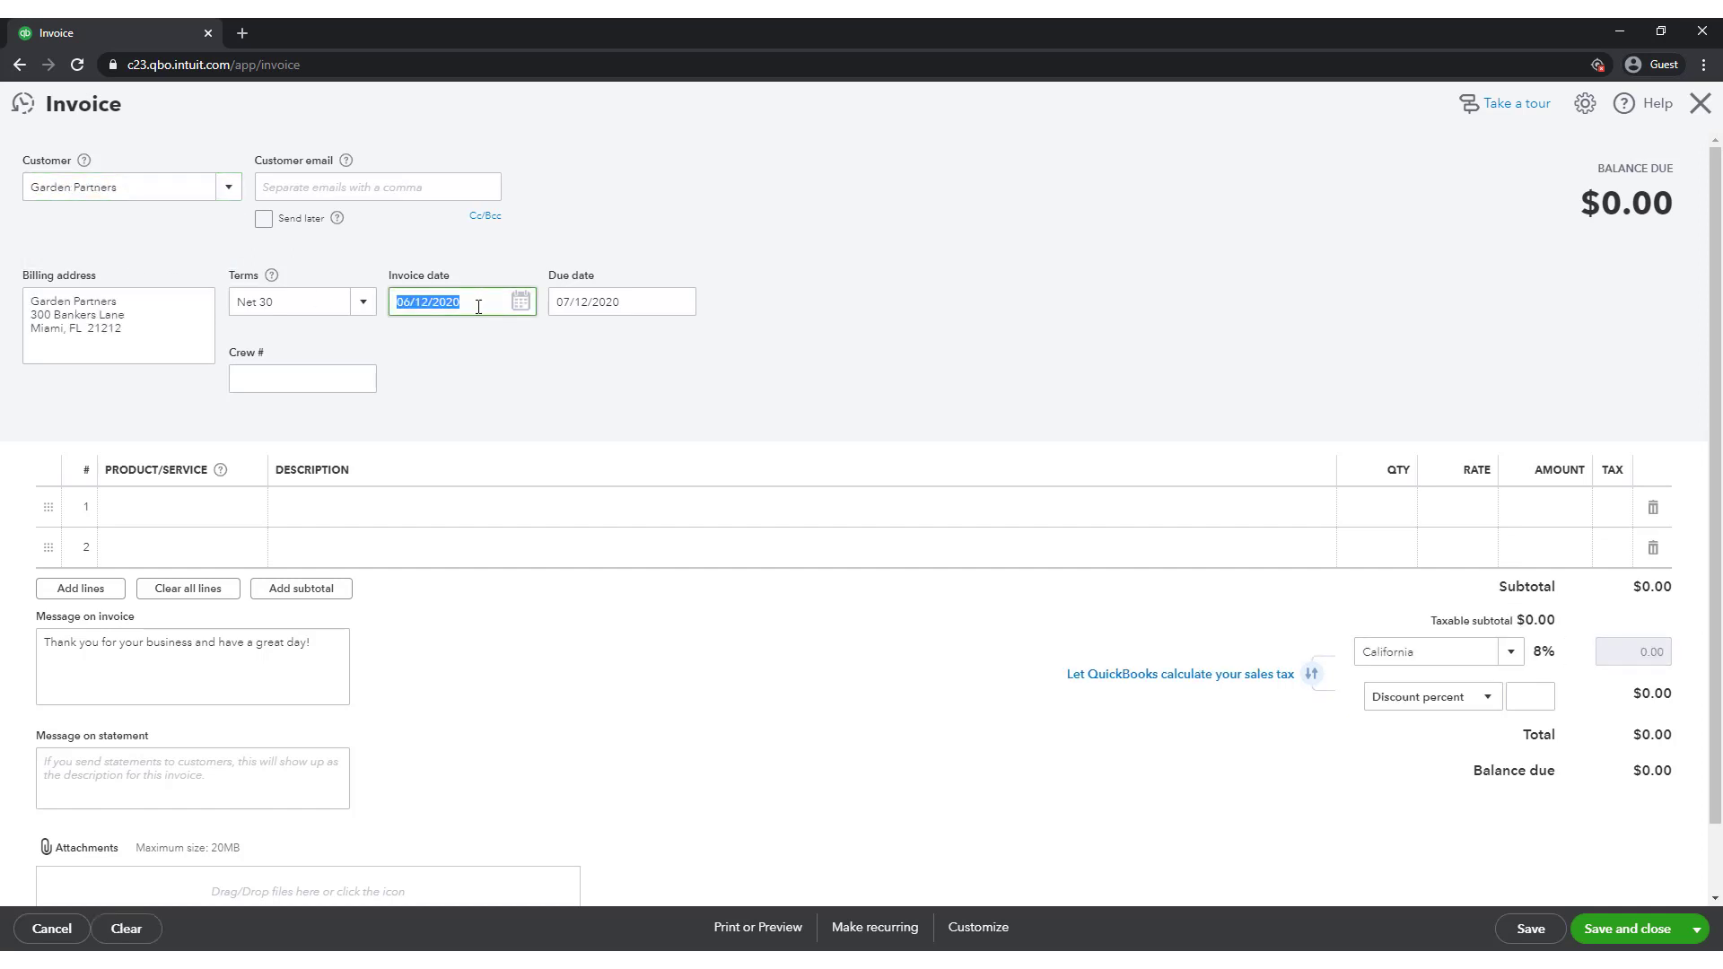
{"action": "left_click", "coordinate": [478, 307]}
Add the Small T-Shirt product to the first line of the Garden Partners invoice
{"action": "left_click", "coordinate": [205, 511]}
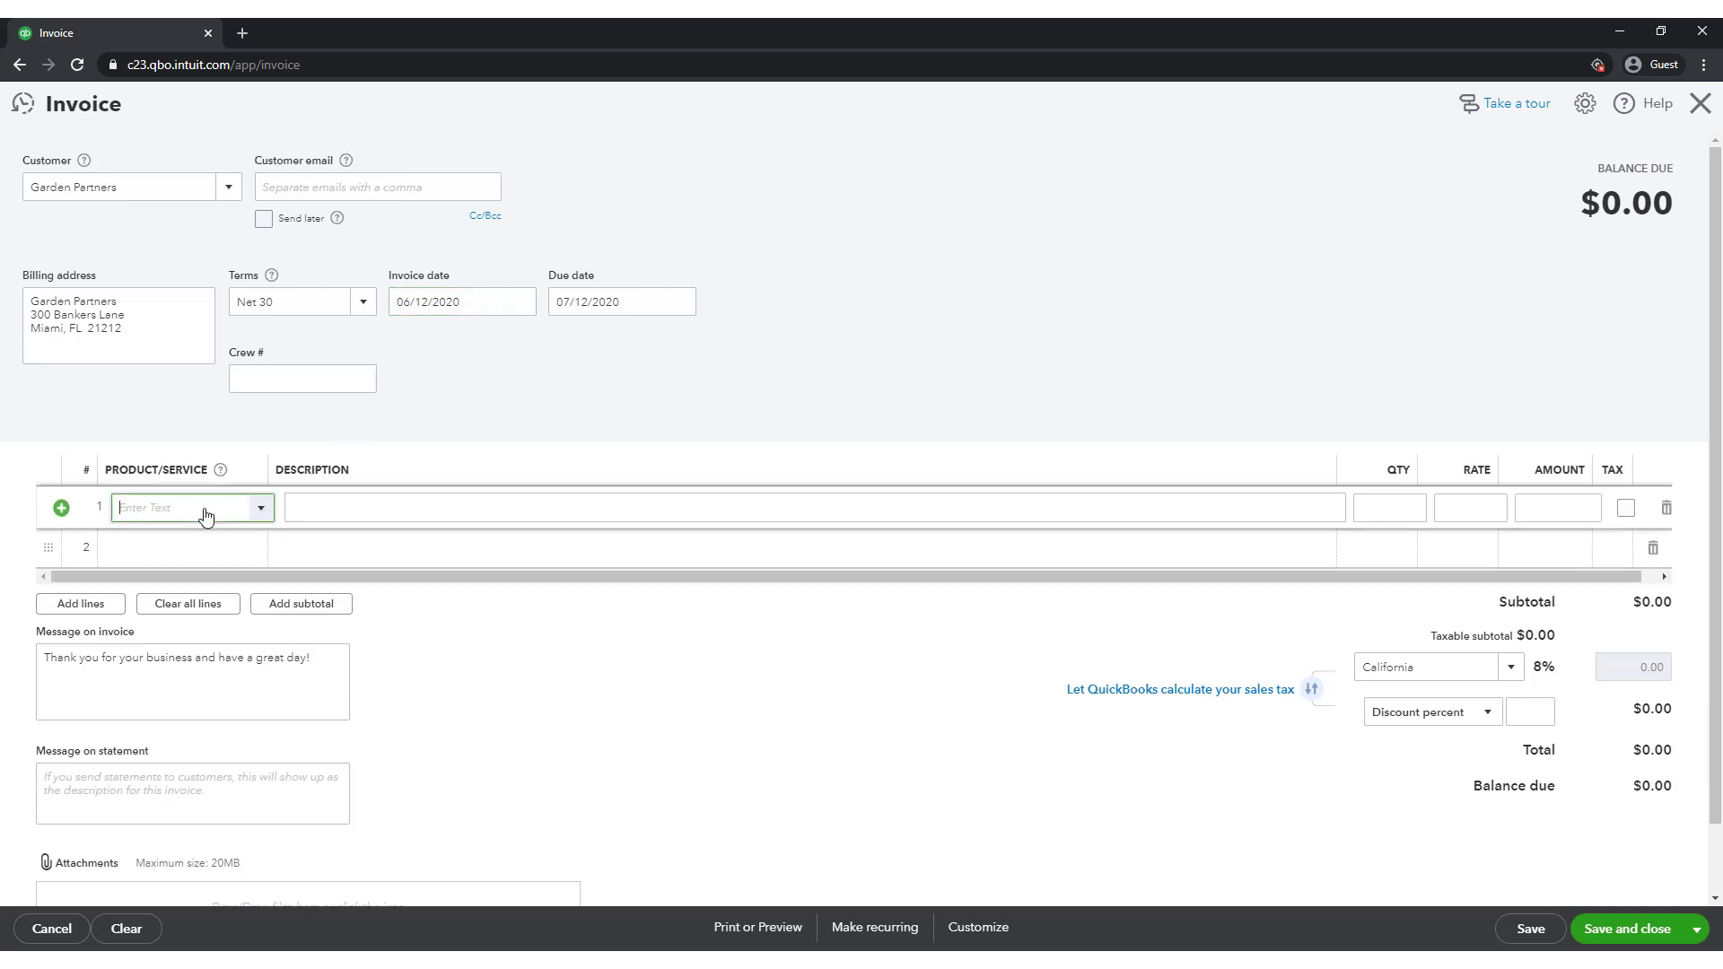
{"action": "left_click", "coordinate": [261, 508]}
{"action": "type", "text": "s"}
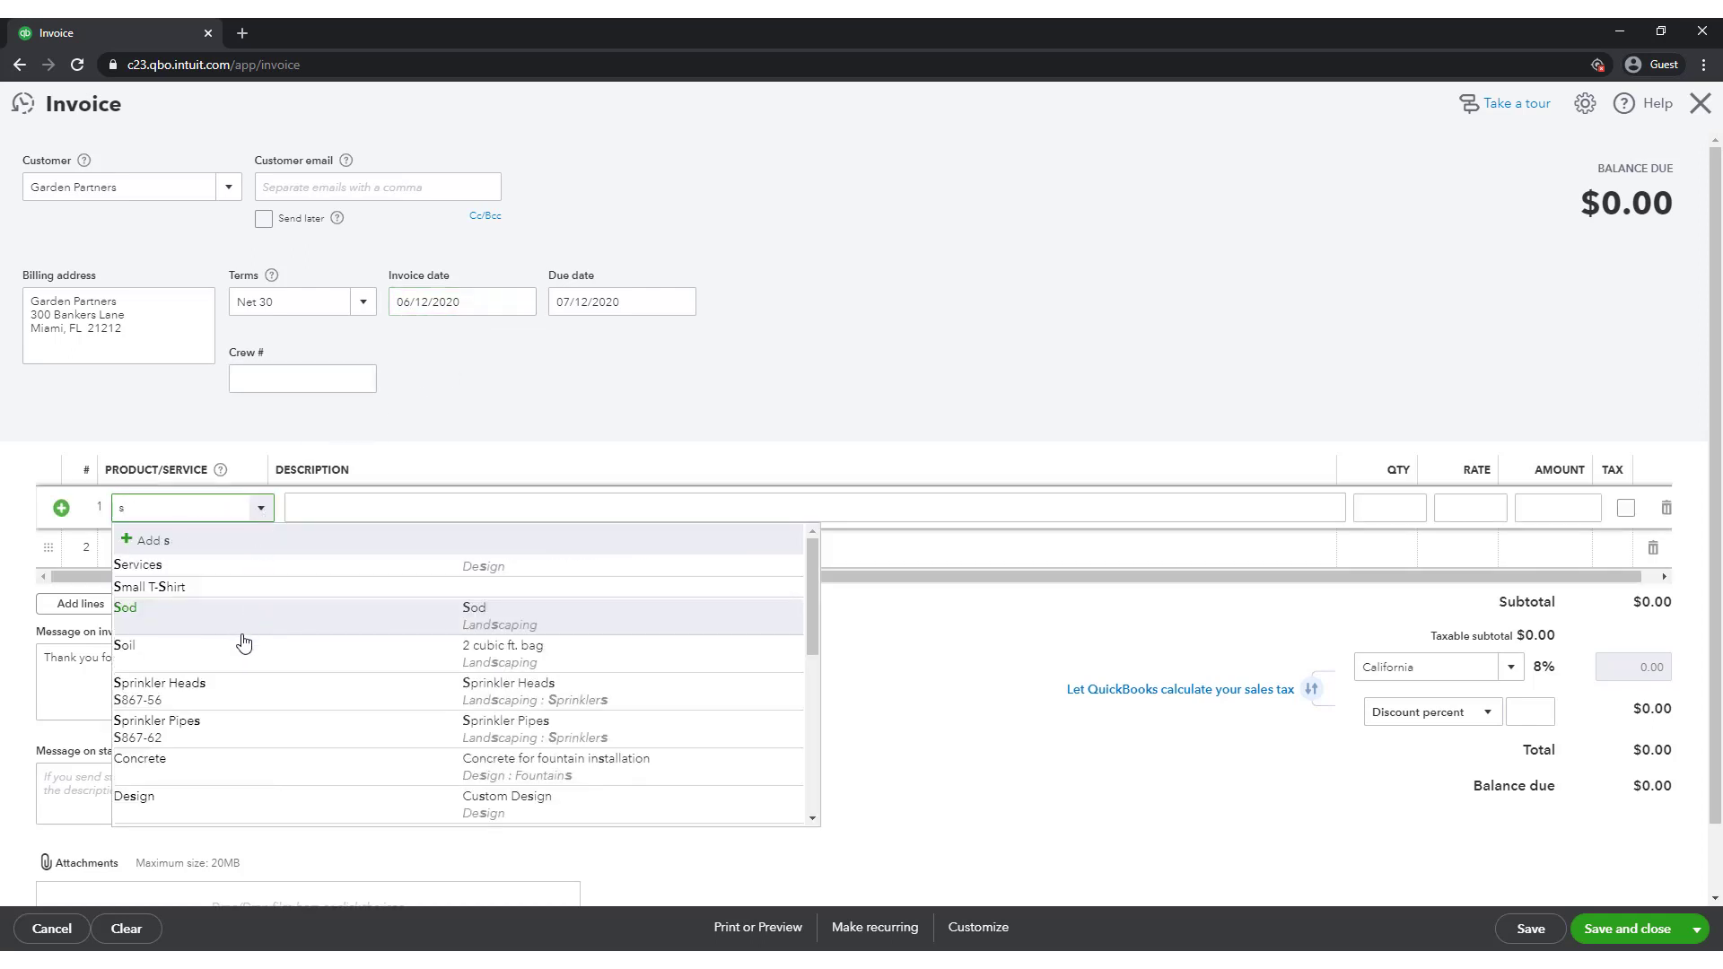
{"action": "left_click", "coordinate": [259, 590]}
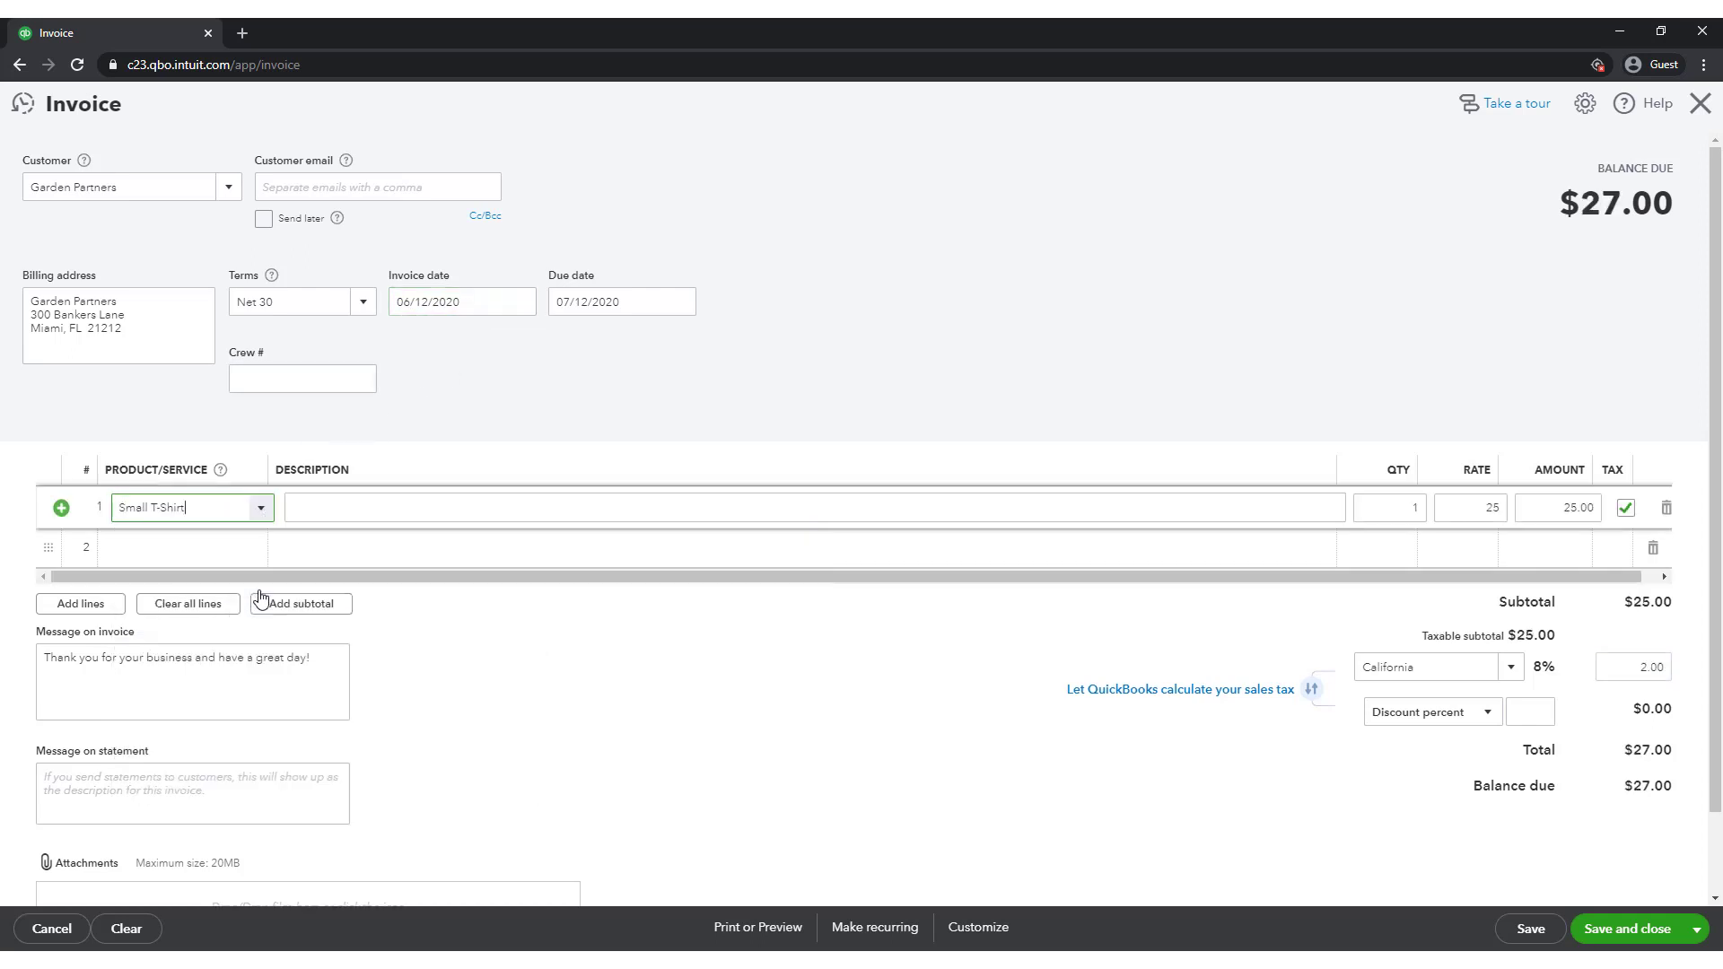
Set the quantity of the Small T-Shirt line on the Garden Partners invoice to 10
{"action": "left_click", "coordinate": [1416, 508]}
{"action": "type", "text": "10"}
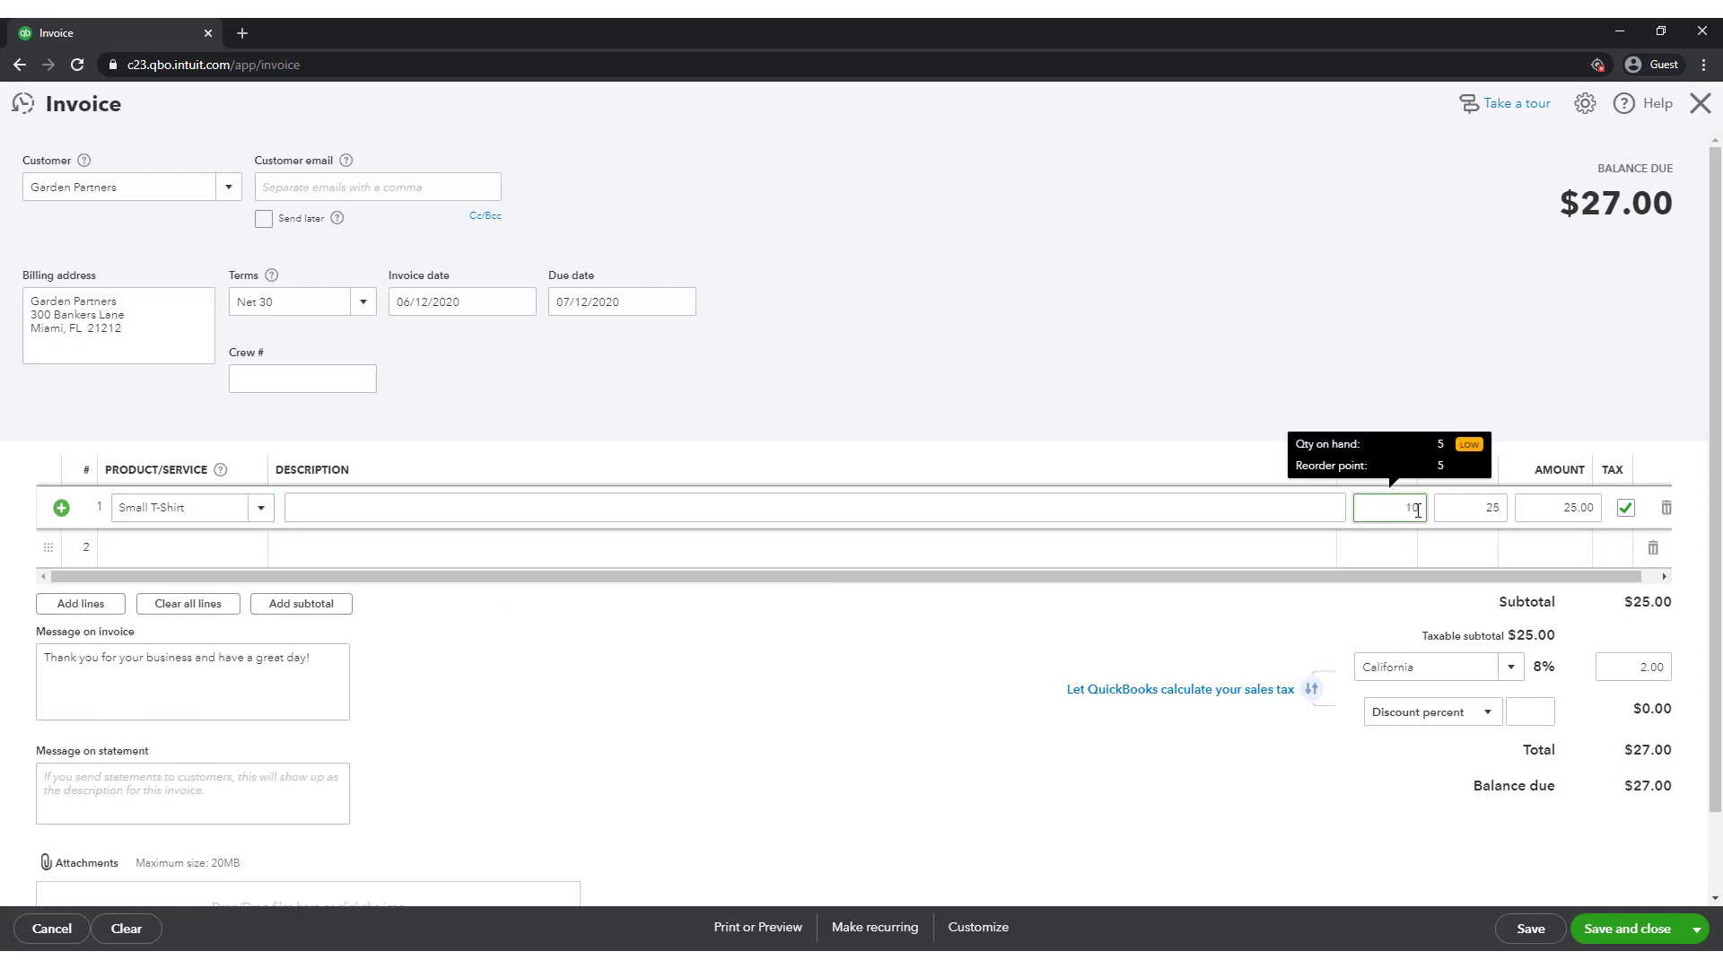
{"action": "left_click", "coordinate": [1394, 650]}
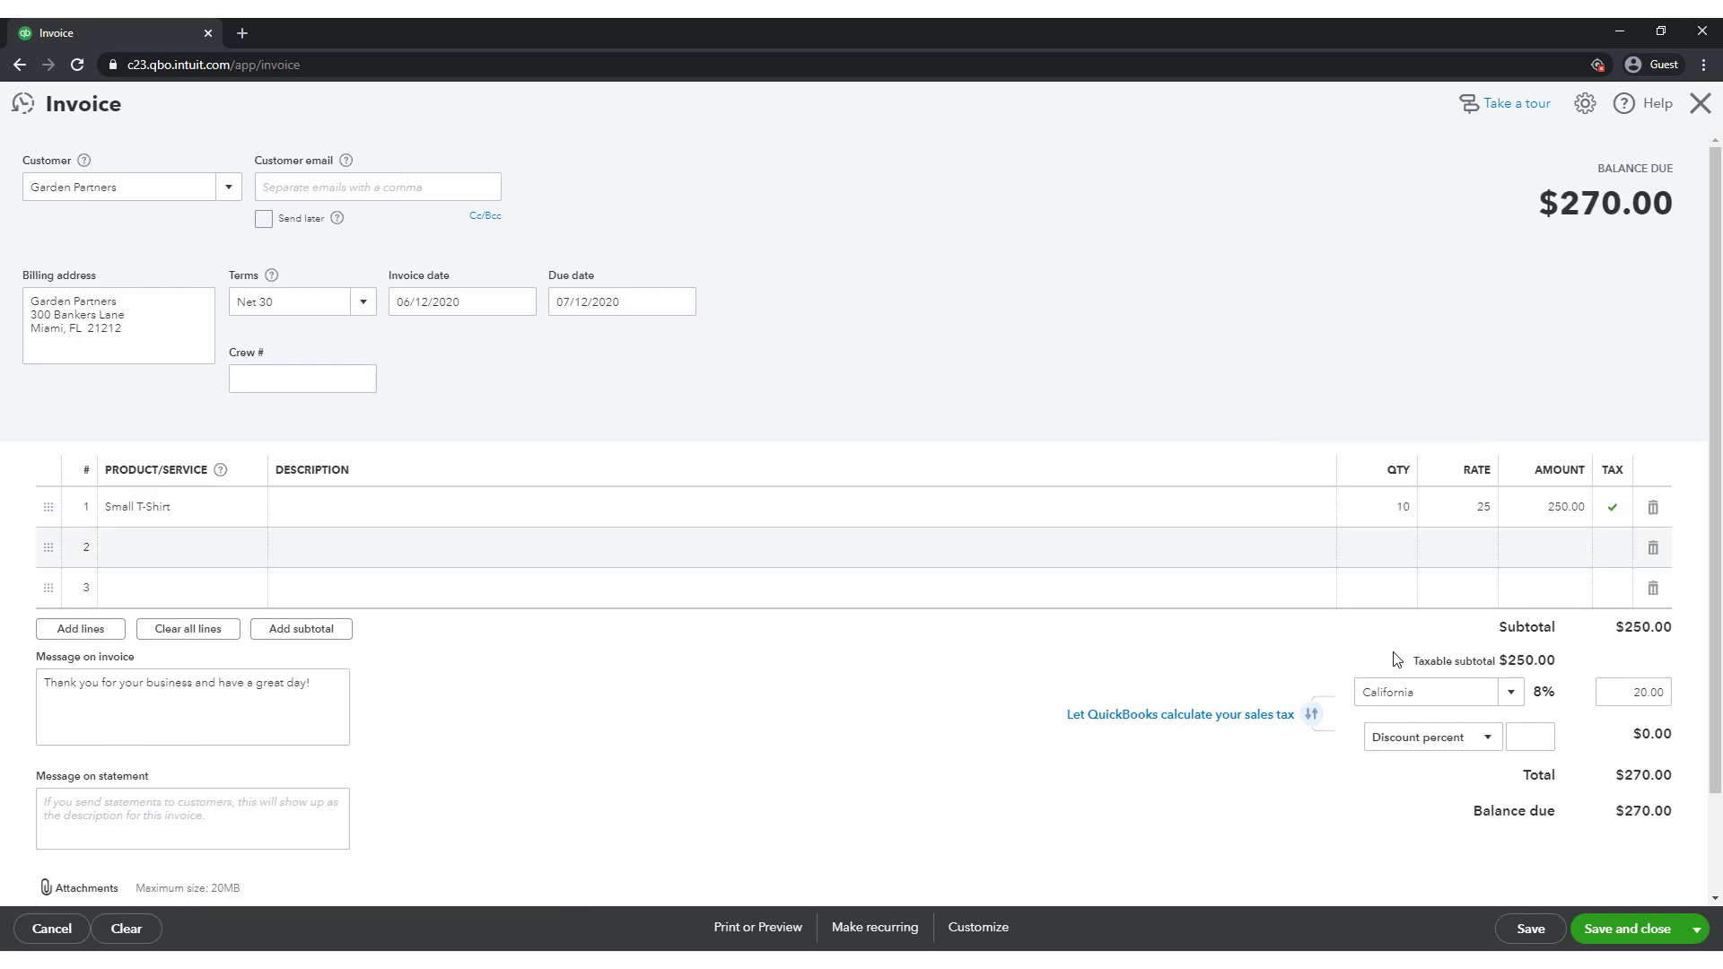
Preview the printed Garden Partners invoice, close the preview, and save and close the invoice
{"action": "left_click", "coordinate": [773, 928]}
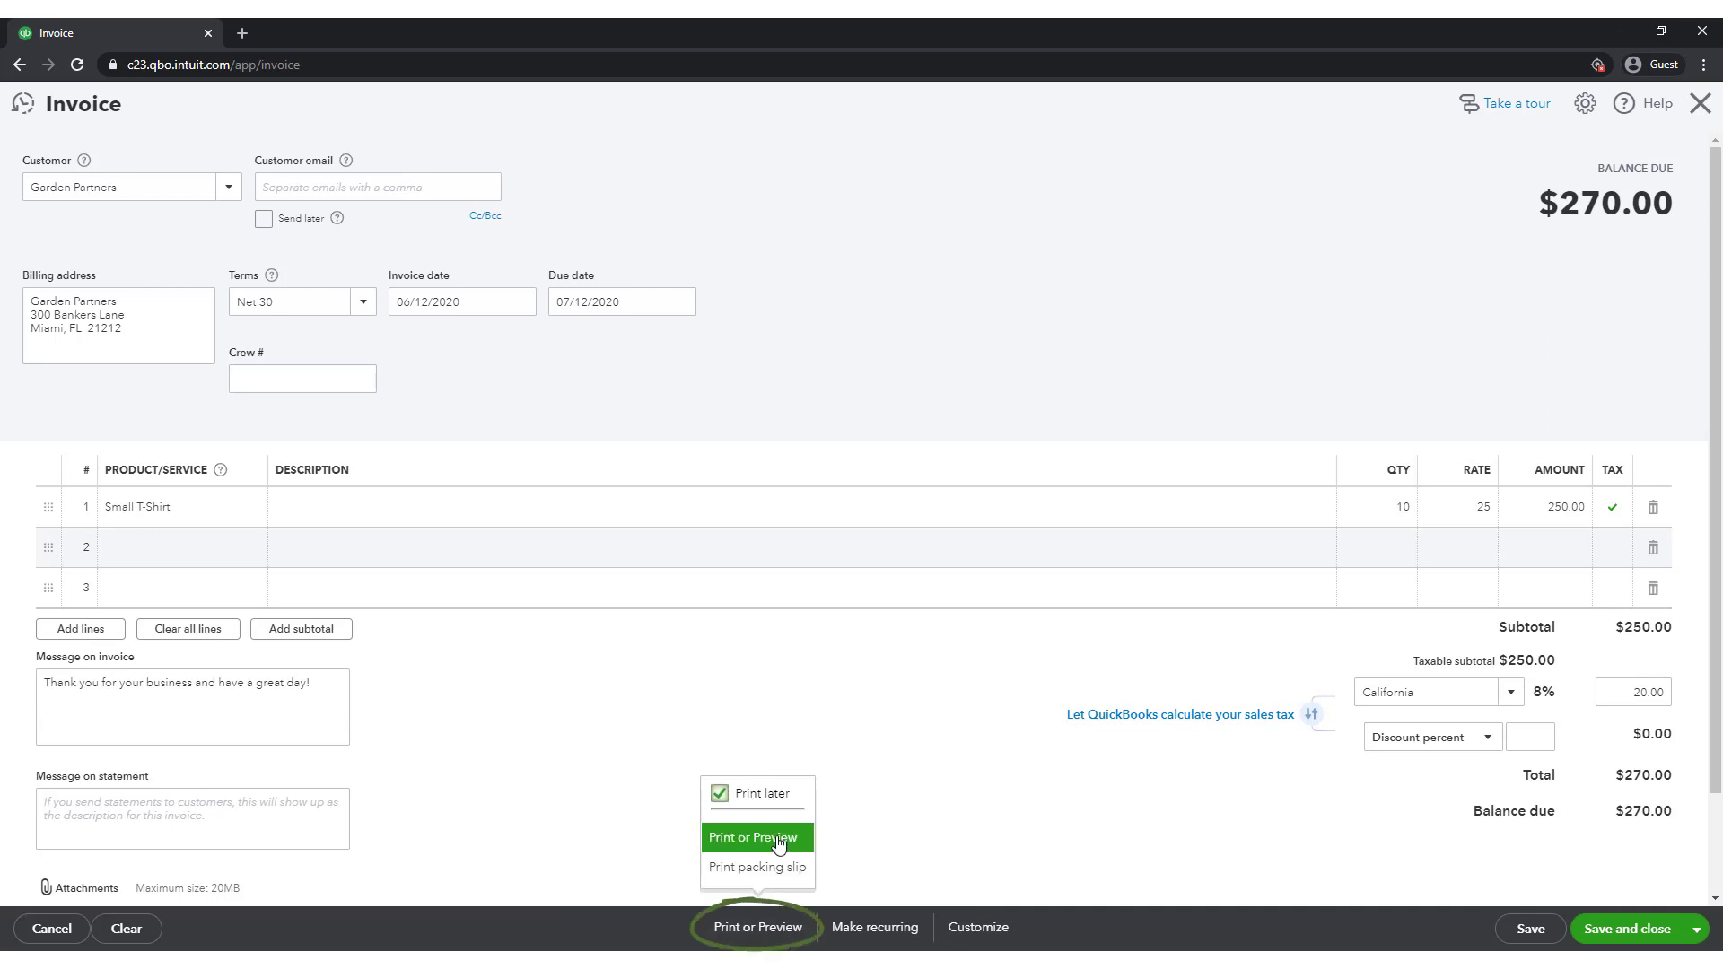
{"action": "left_click", "coordinate": [778, 842]}
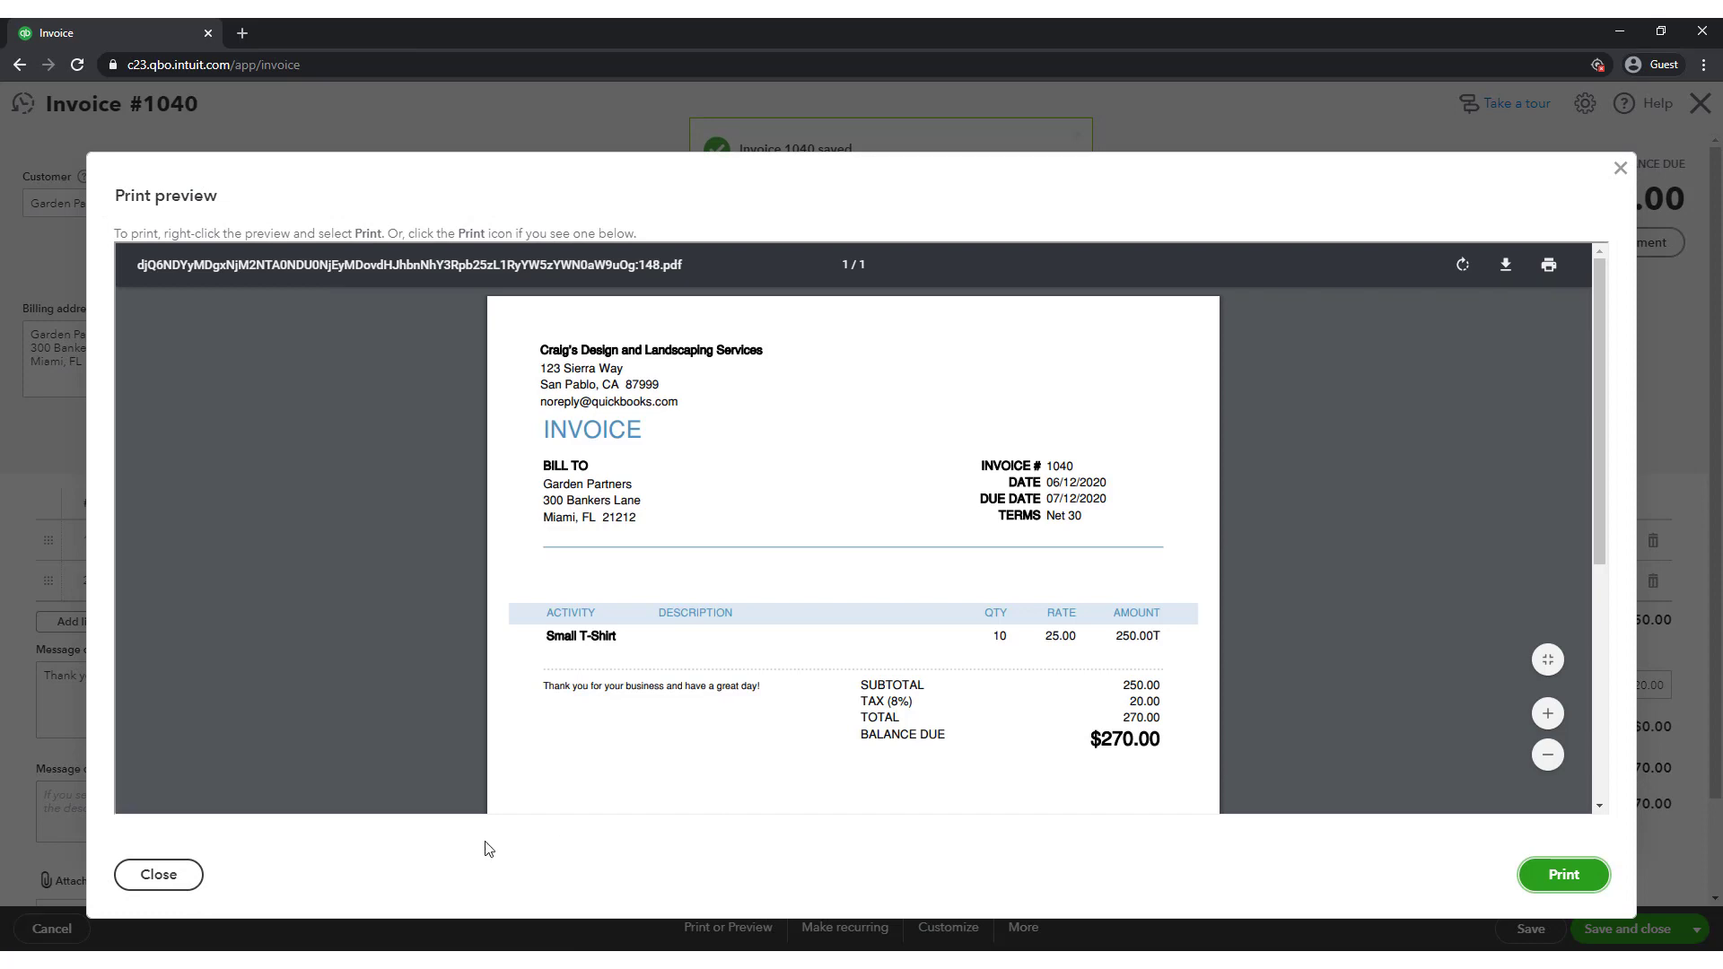
{"action": "left_click", "coordinate": [179, 877]}
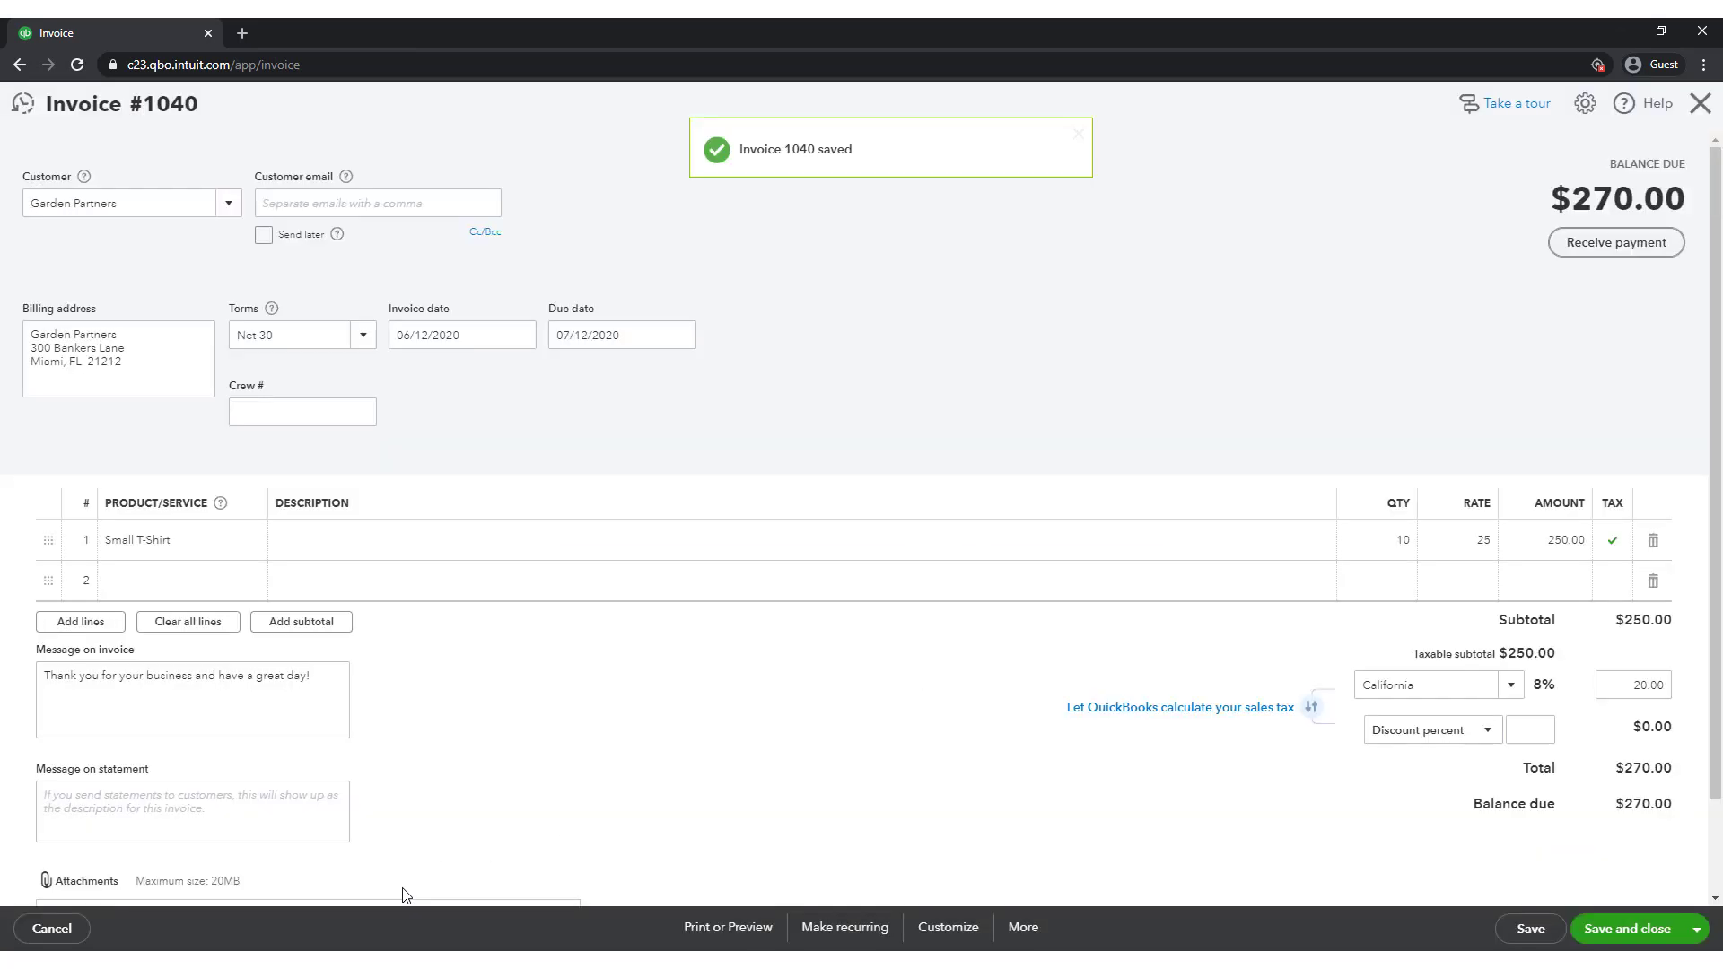
{"action": "left_click", "coordinate": [1596, 930]}
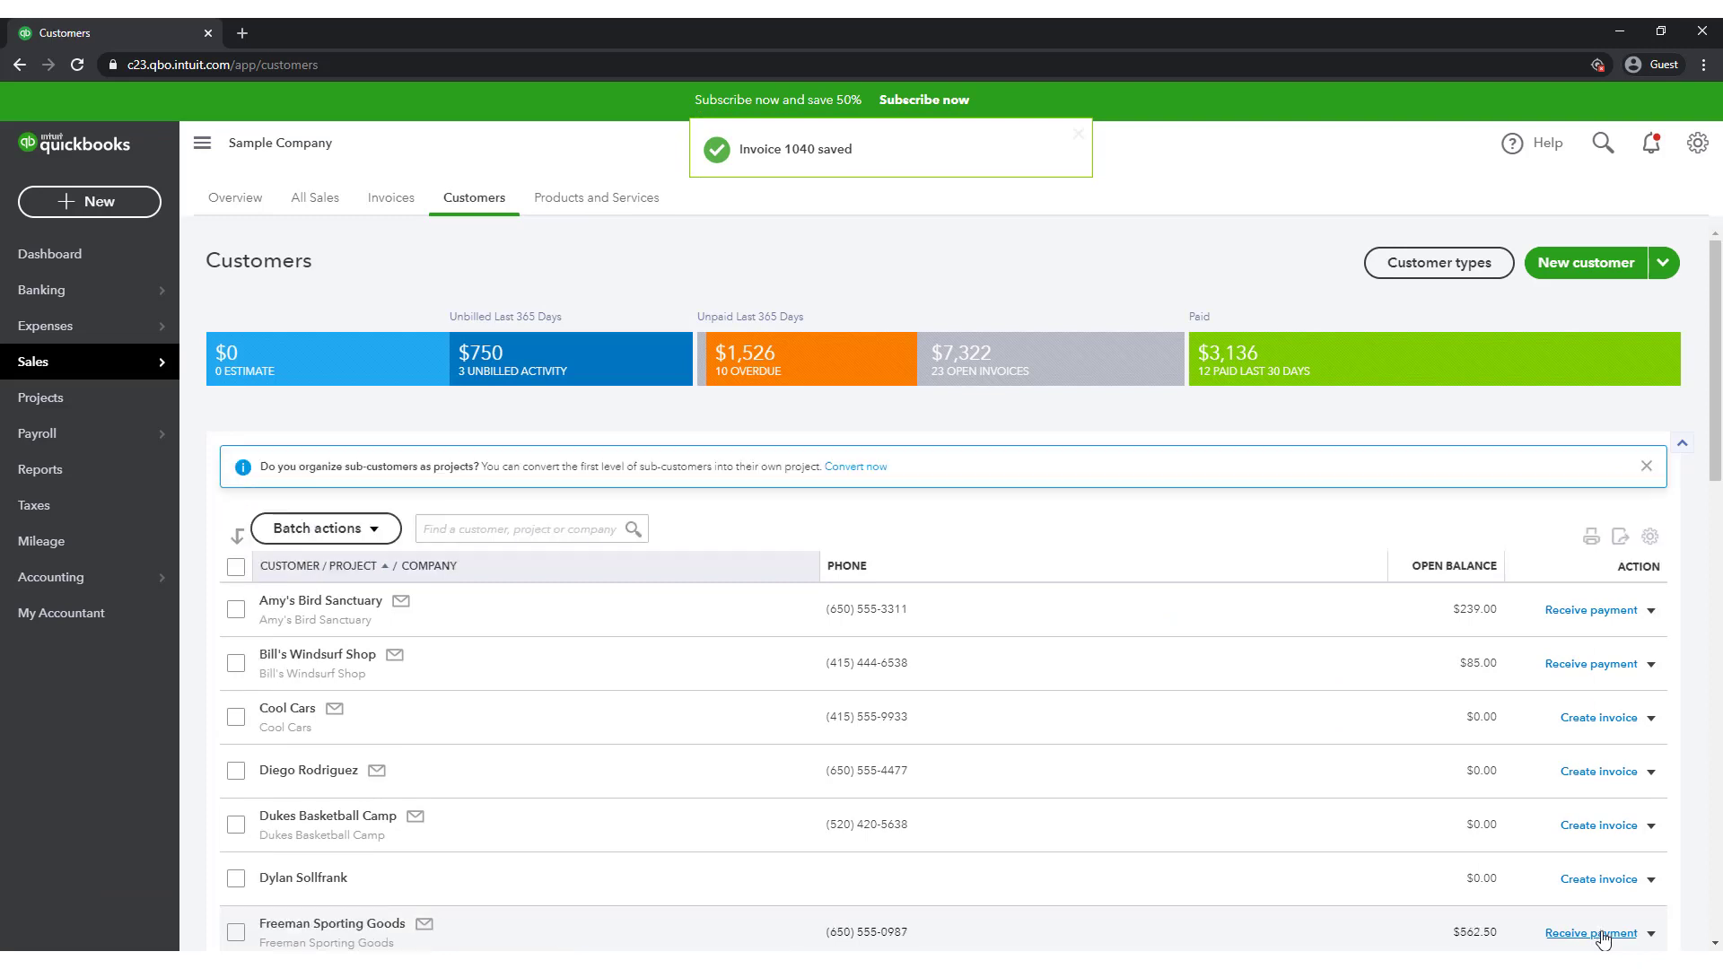
Check the Small T-Shirt's quantity on hand in the Products and Services list
{"action": "mouse_move", "coordinate": [157, 362]}
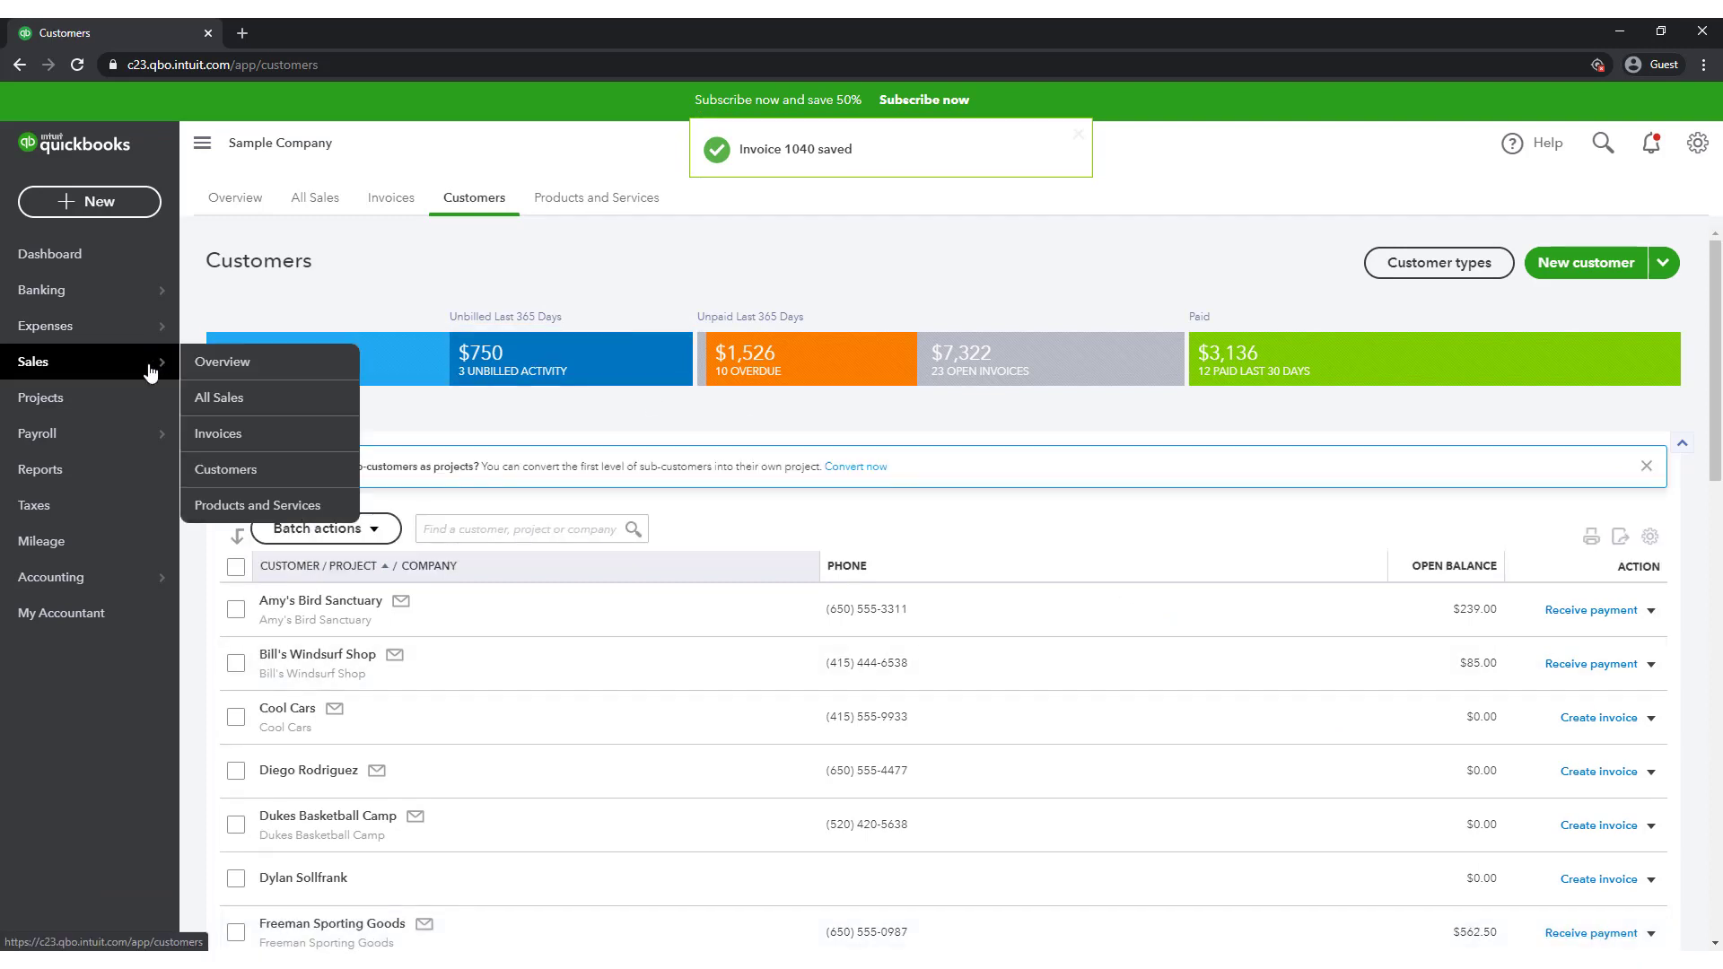
{"action": "left_click", "coordinate": [232, 505]}
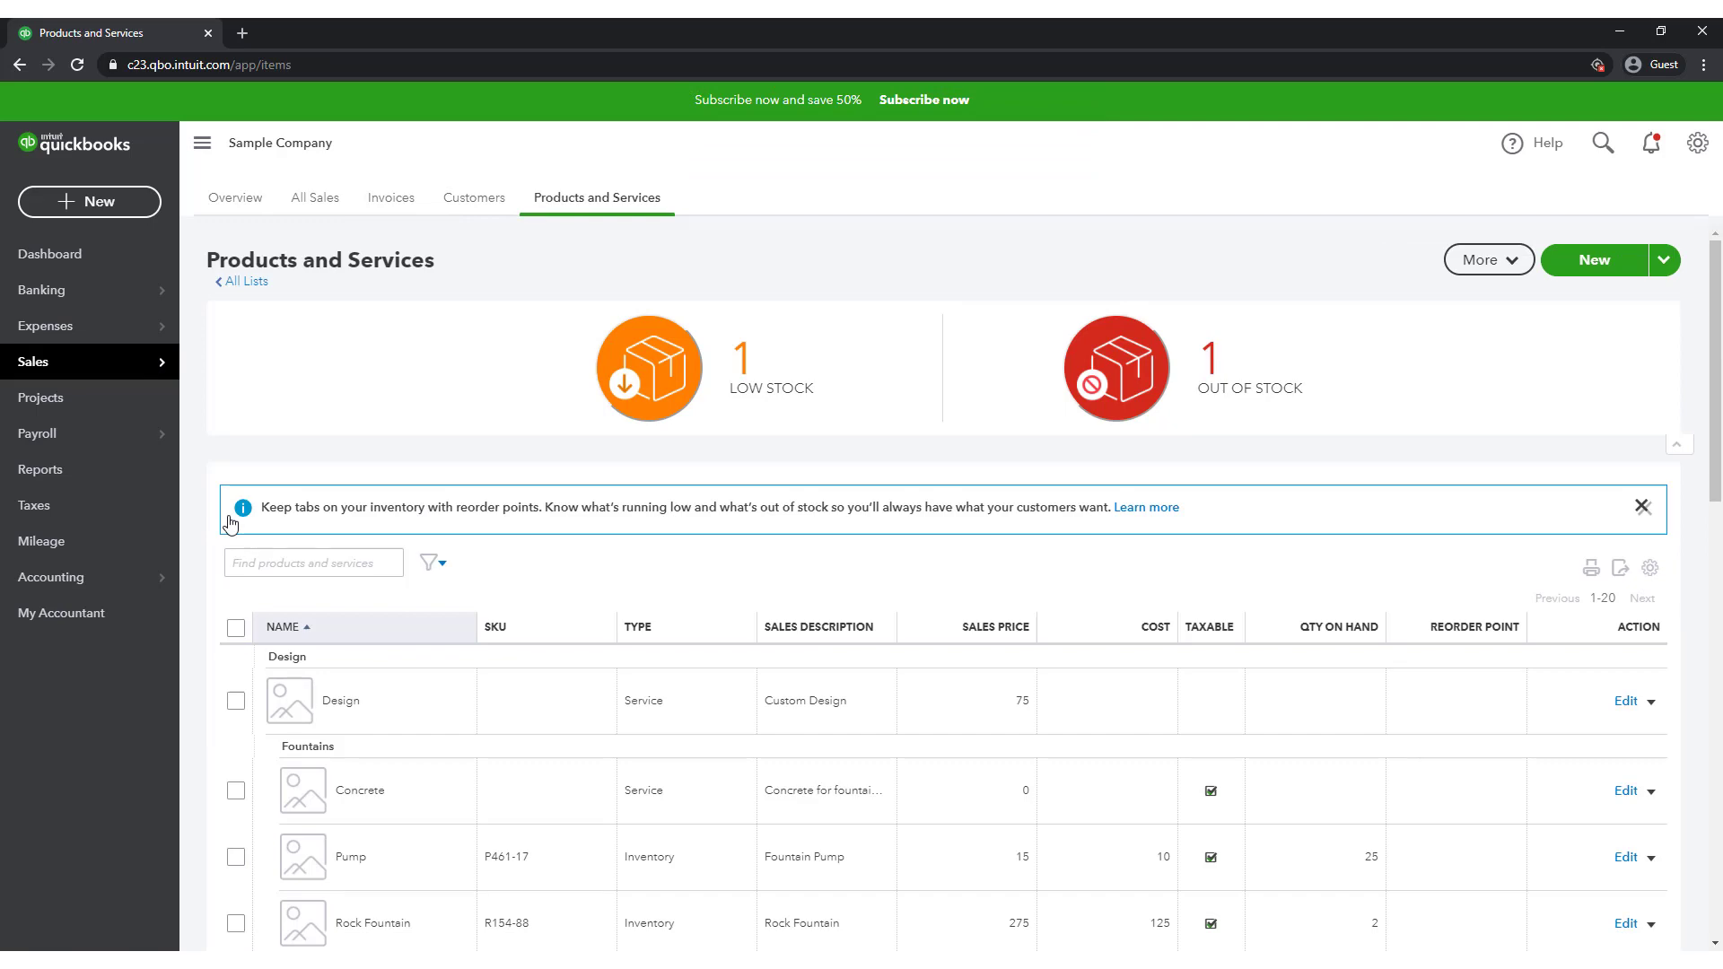
{"action": "scroll", "coordinate": [231, 524], "scroll_direction": "down", "scroll_amount": 15}
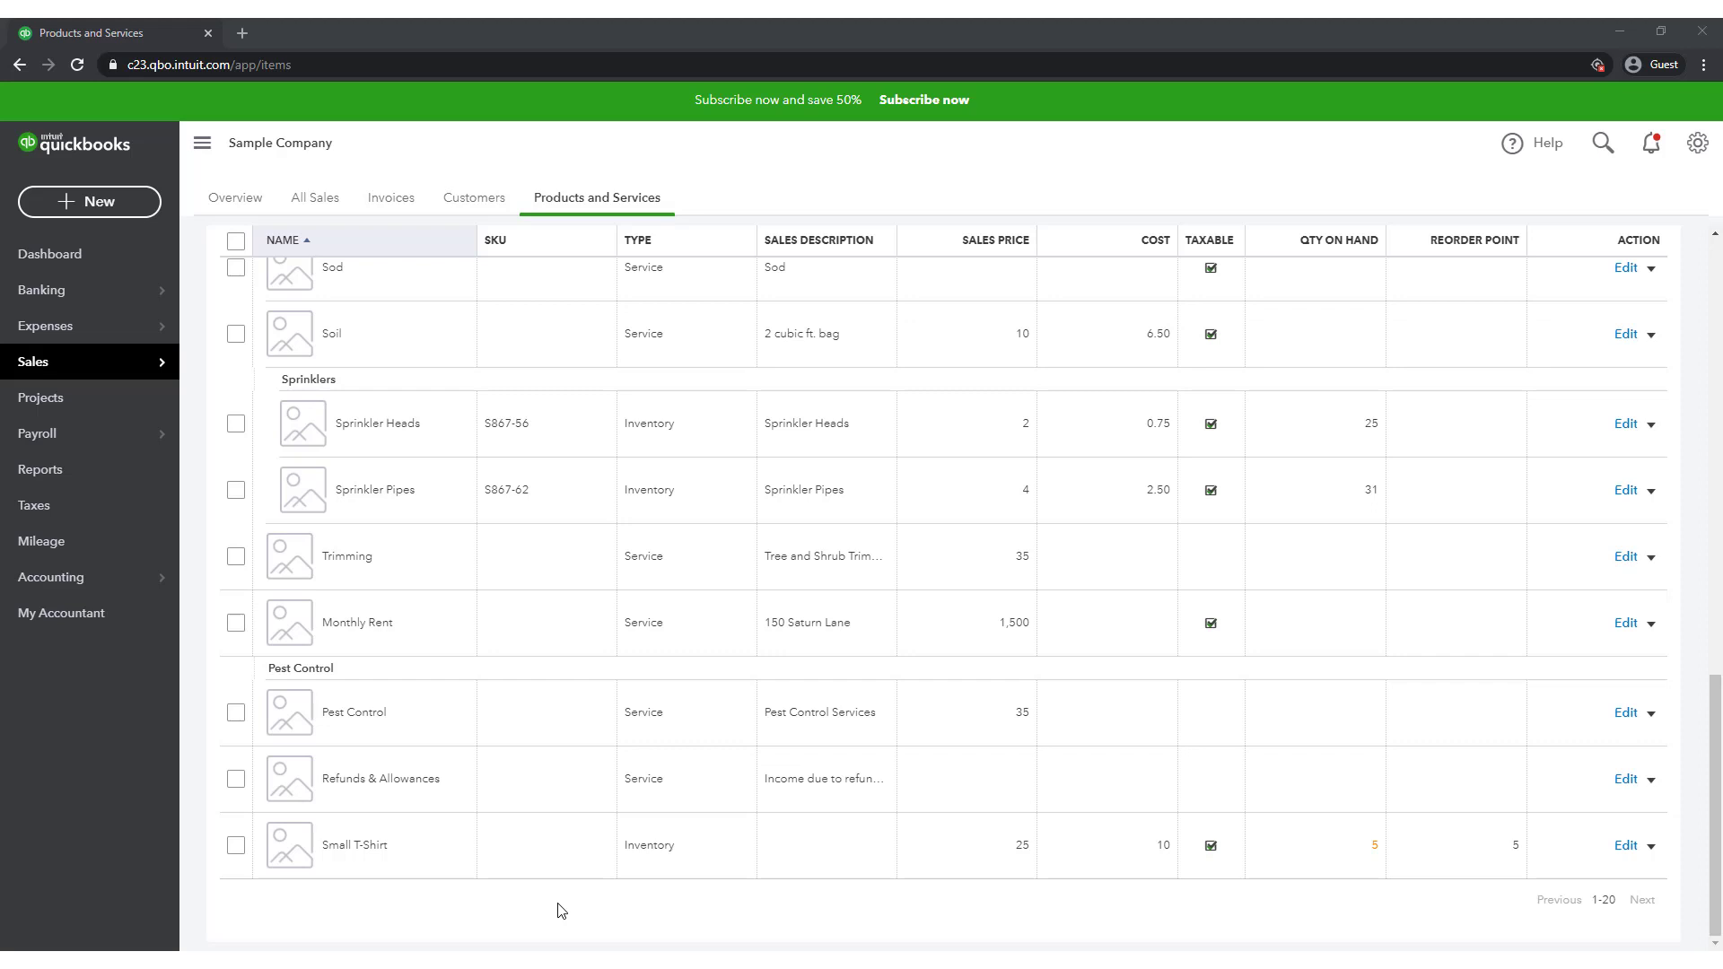
Review the invoices list and the actions available for the $1,500.00 Red Rock Diner invoice
{"action": "mouse_move", "coordinate": [151, 363]}
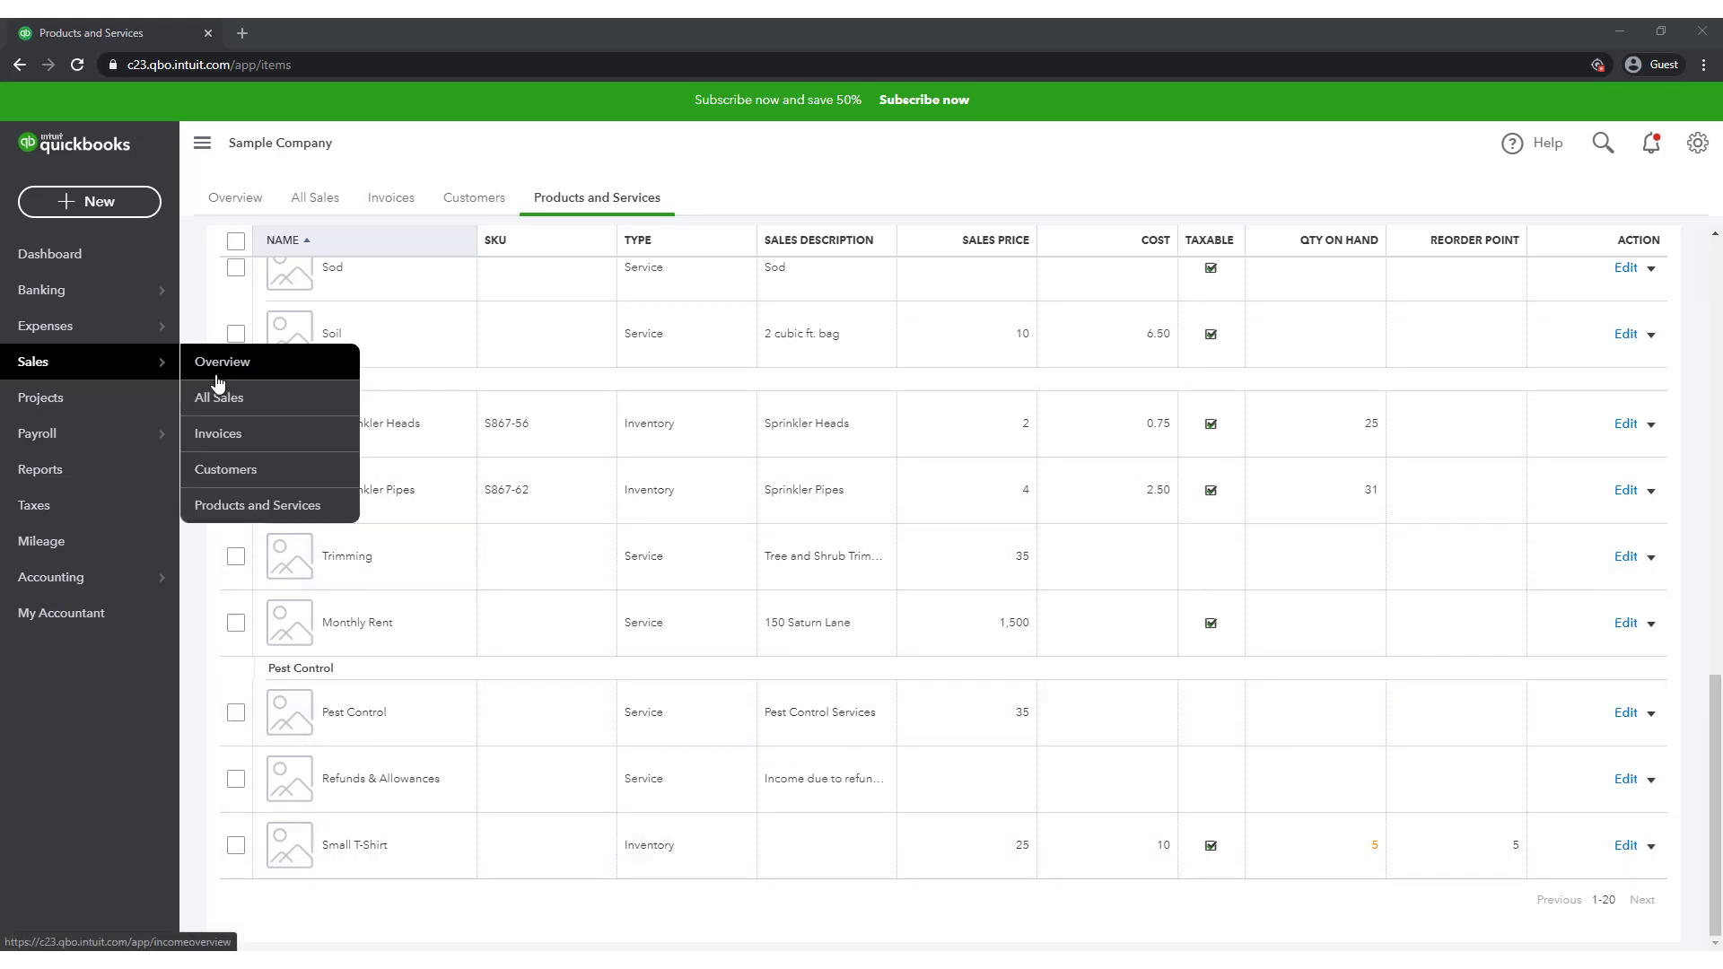
{"action": "left_click", "coordinate": [218, 435]}
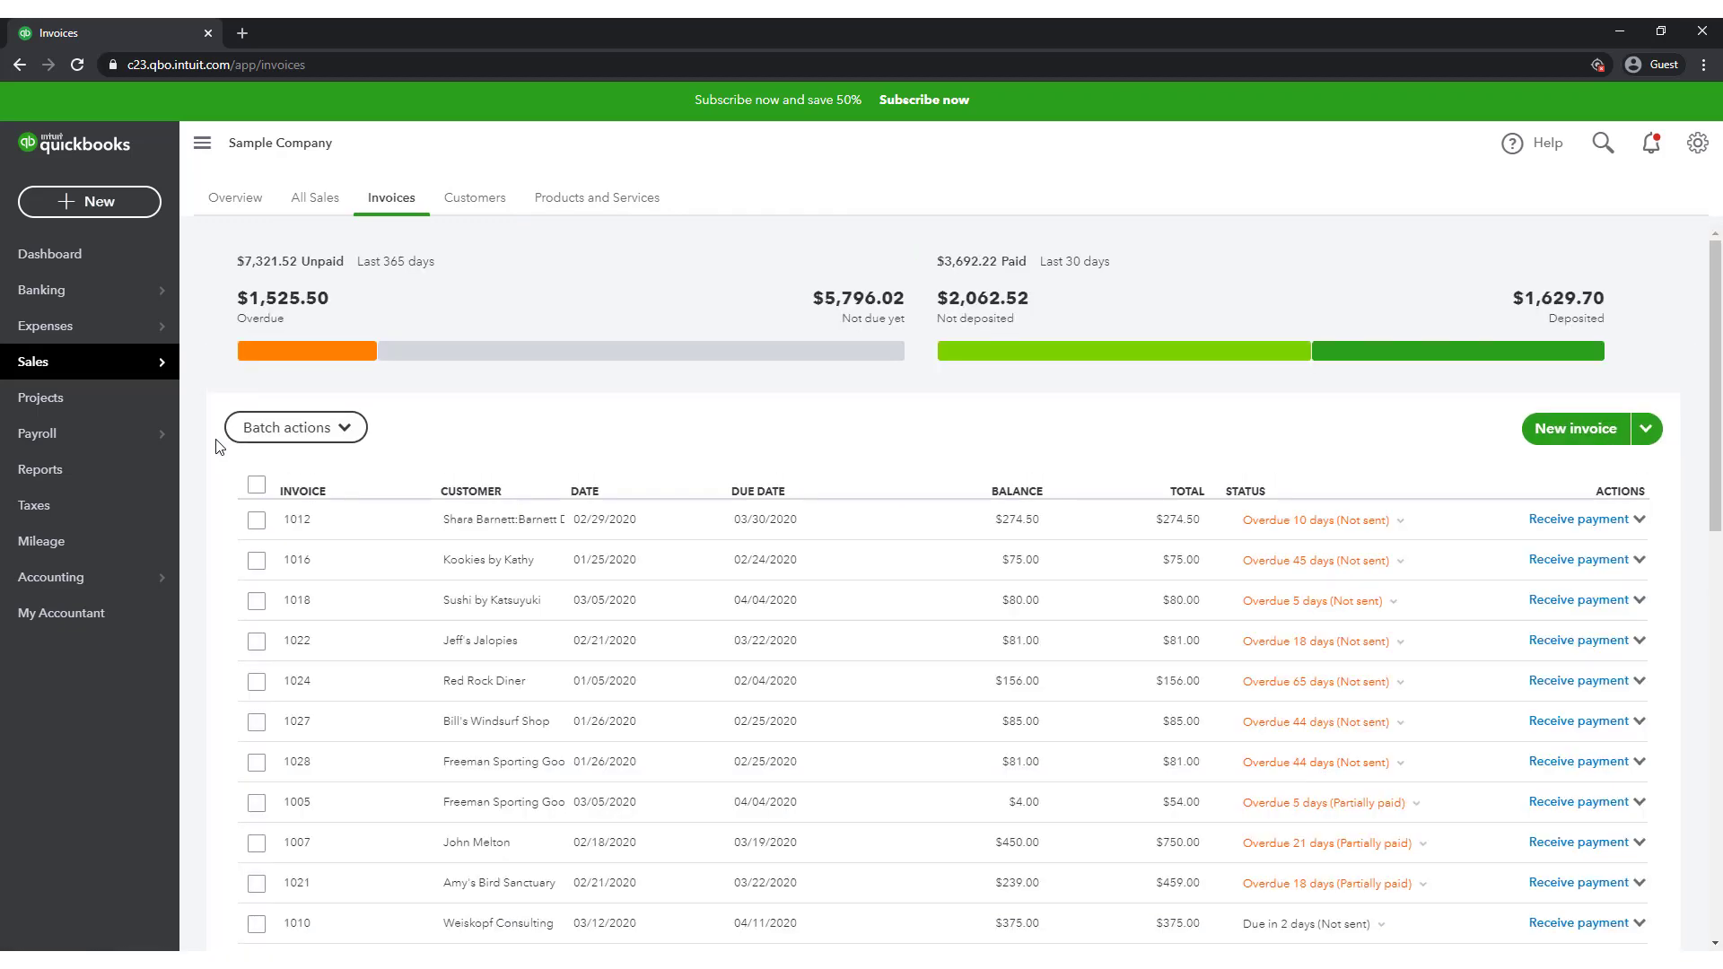
{"action": "scroll", "coordinate": [221, 452], "scroll_direction": "down", "scroll_amount": 4}
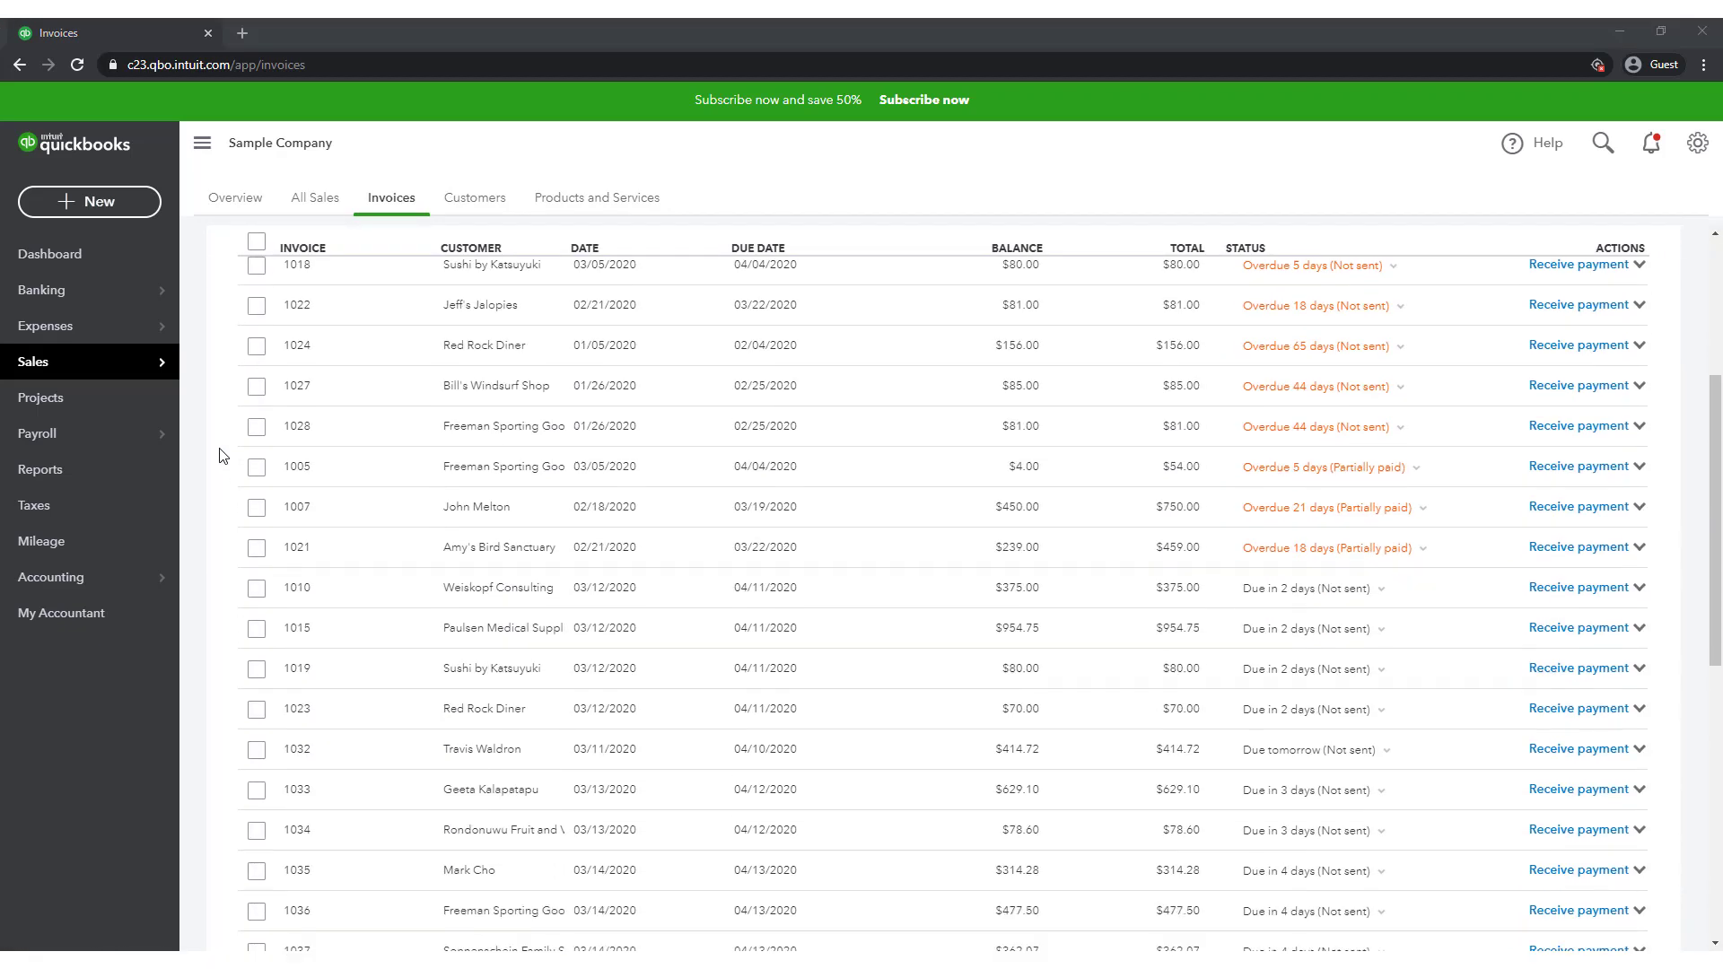
{"action": "scroll", "coordinate": [223, 456], "scroll_direction": "down", "scroll_amount": 3}
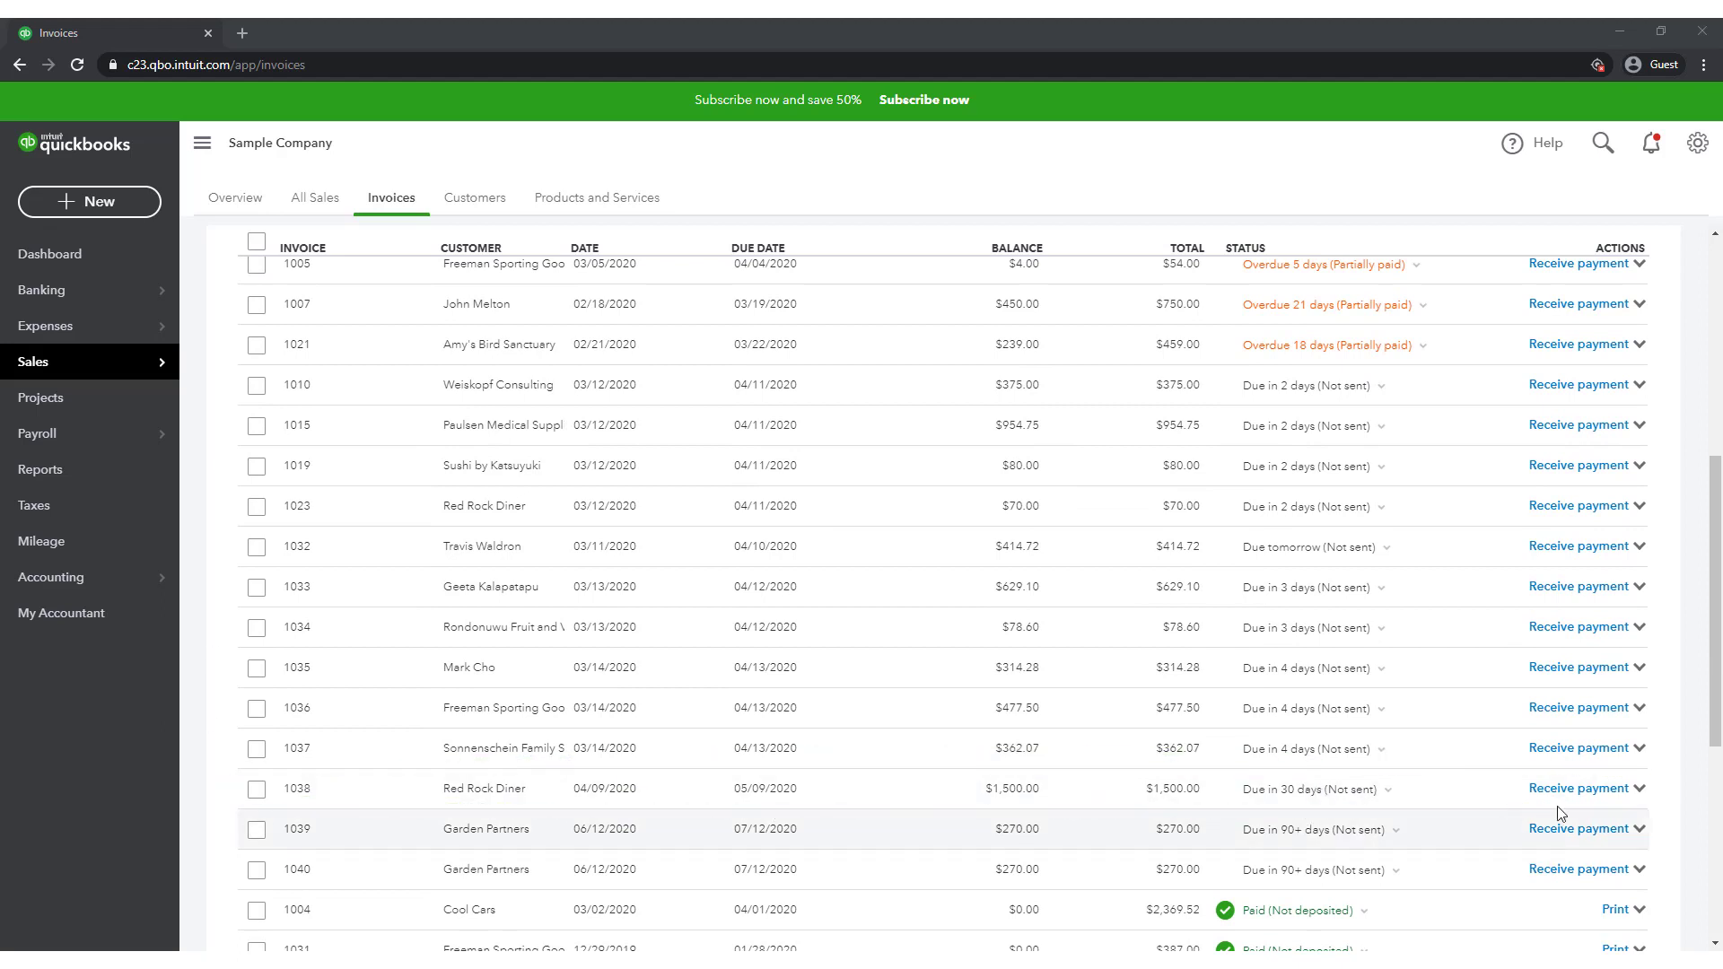
{"action": "left_click", "coordinate": [1640, 790]}
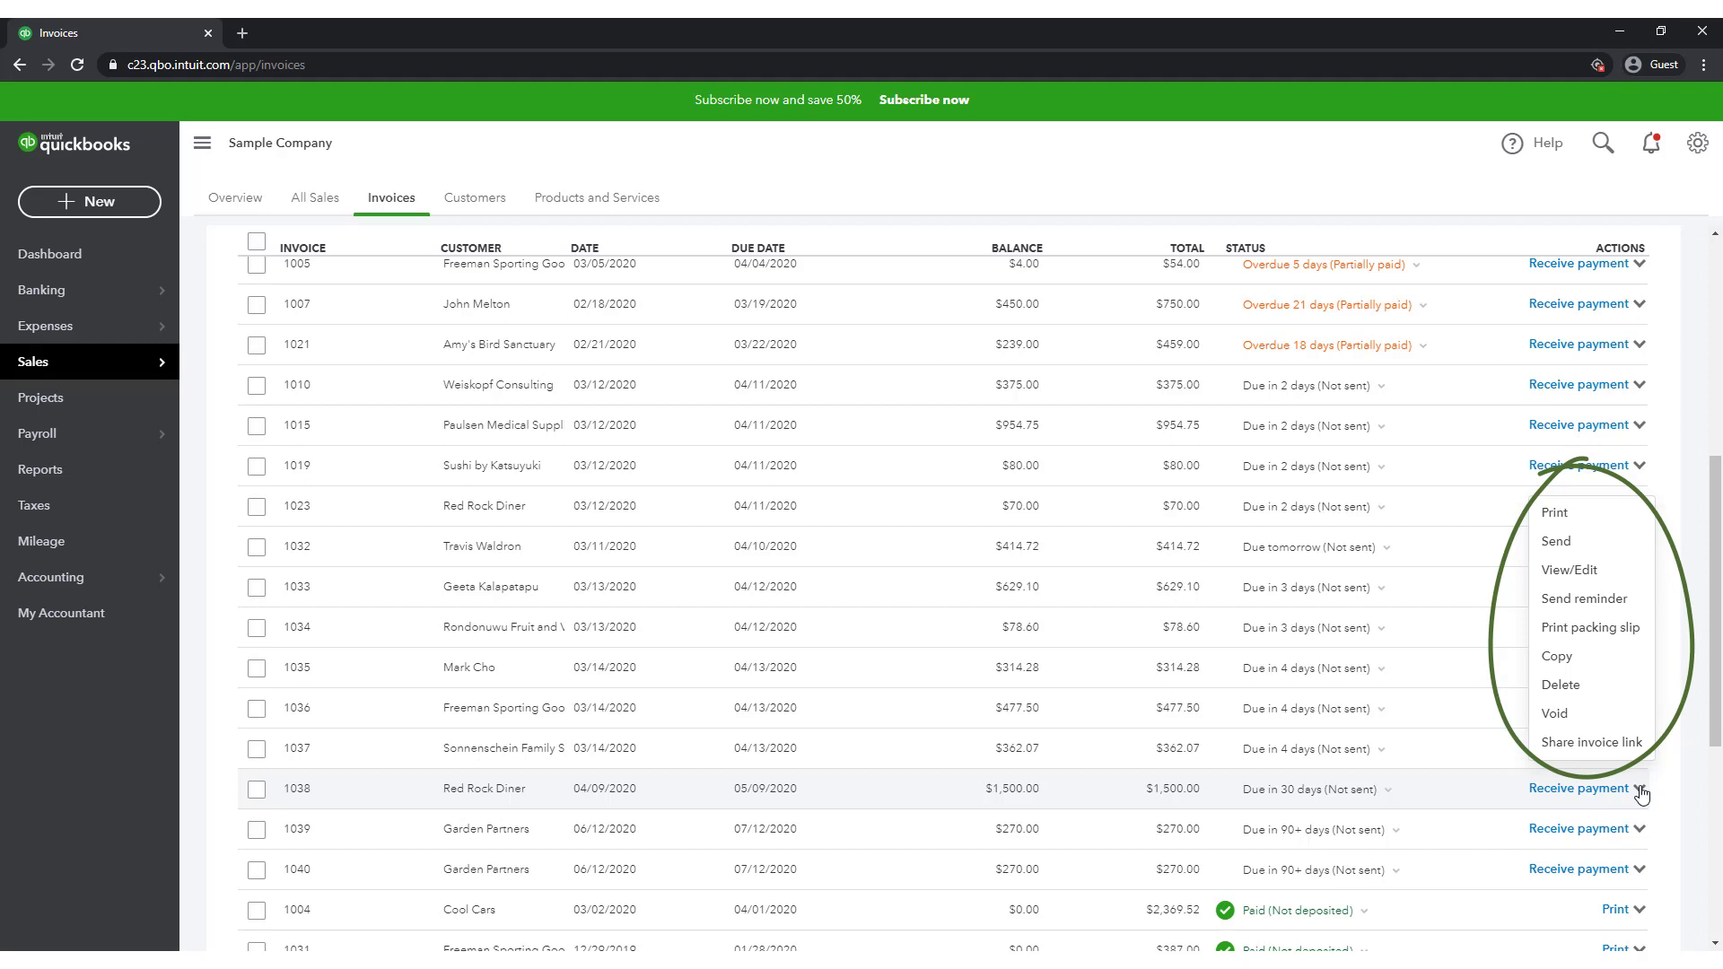
{"action": "left_click", "coordinate": [1639, 789]}
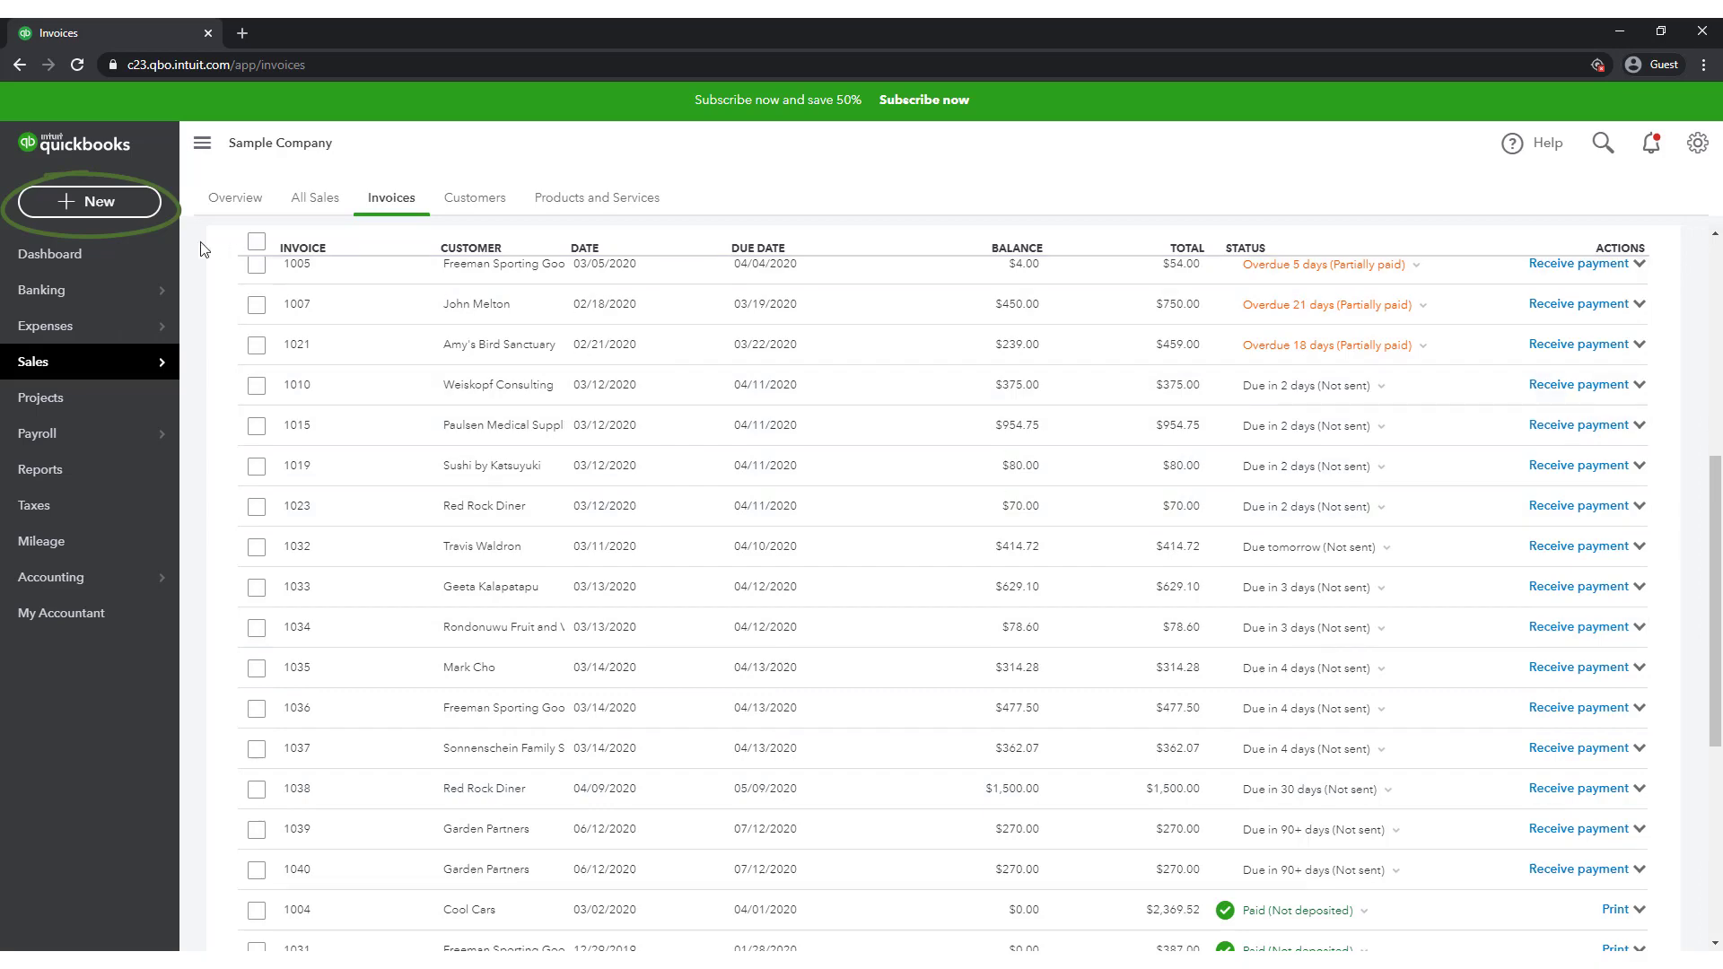
Start a new sales receipt and add Union Member as a new customer for it
{"action": "left_click", "coordinate": [126, 217]}
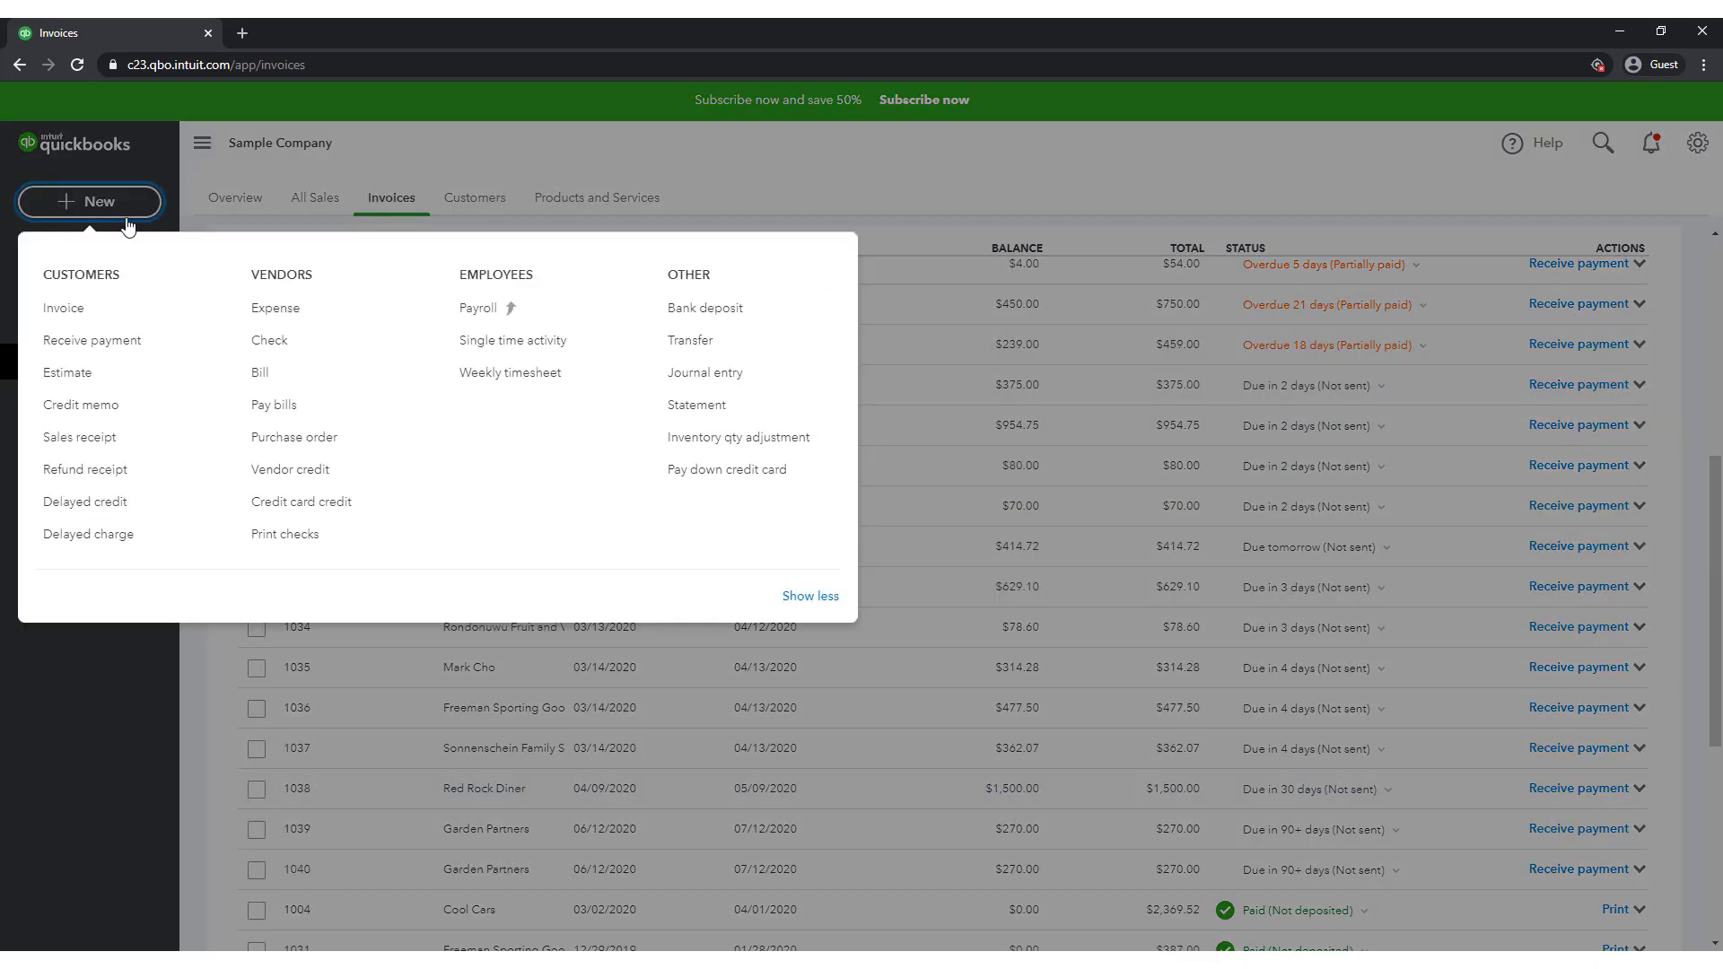
{"action": "left_click", "coordinate": [104, 440]}
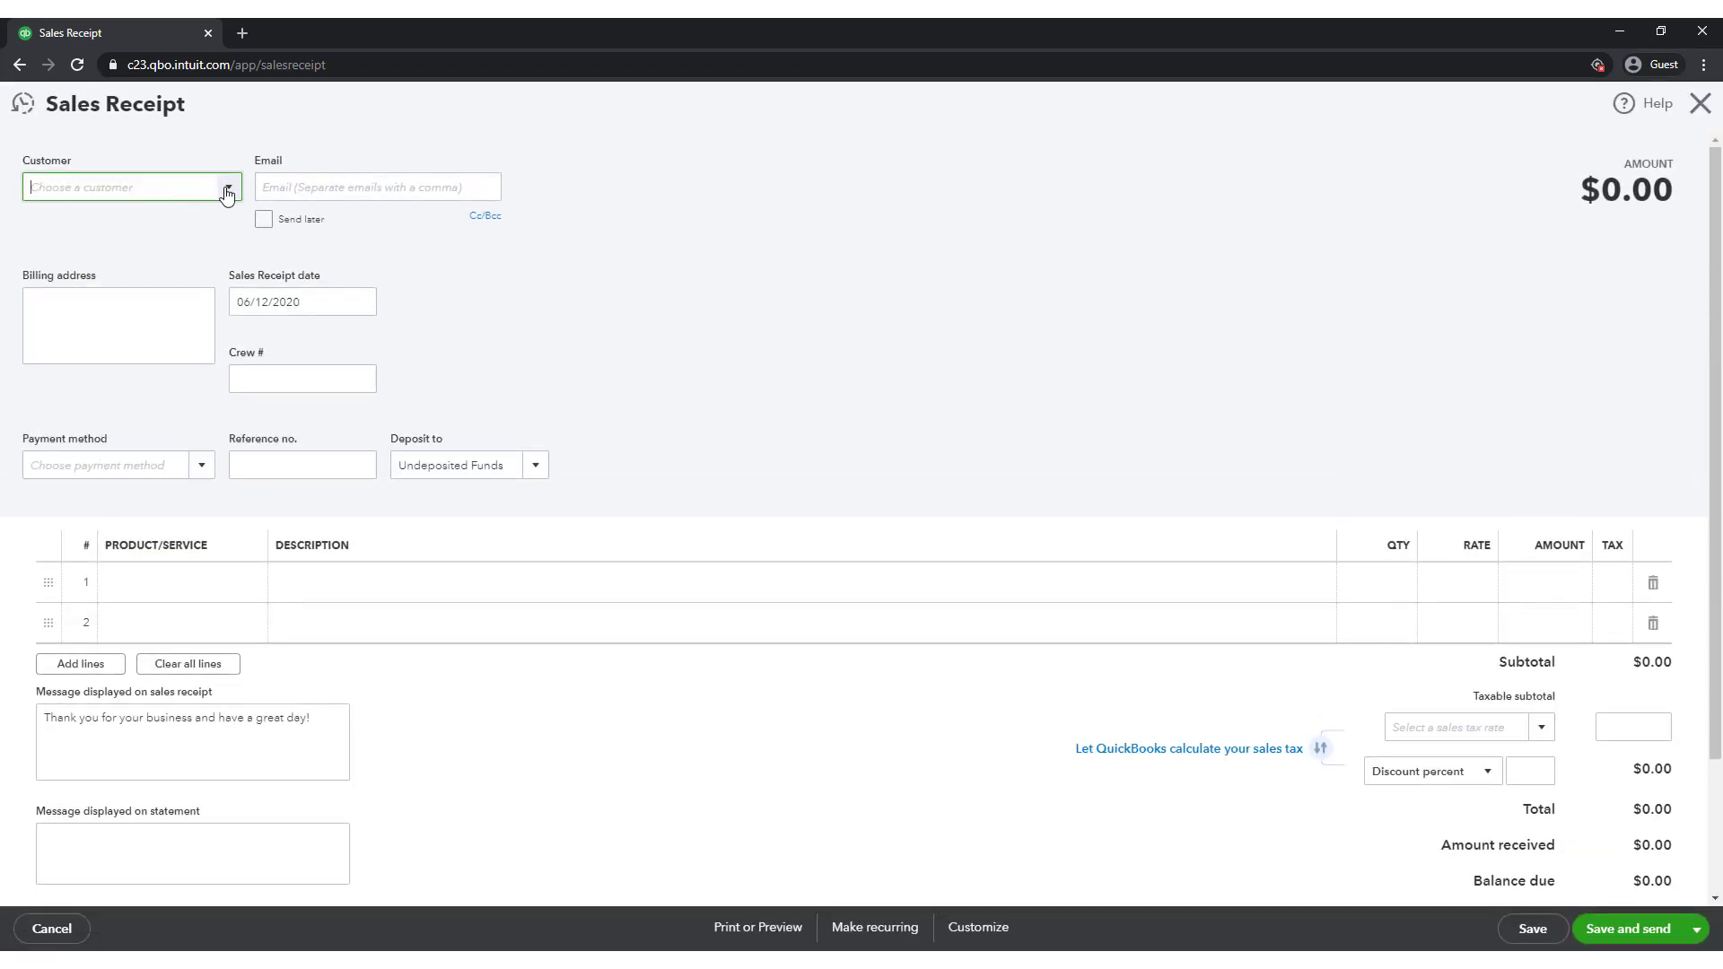
{"action": "left_click", "coordinate": [228, 186]}
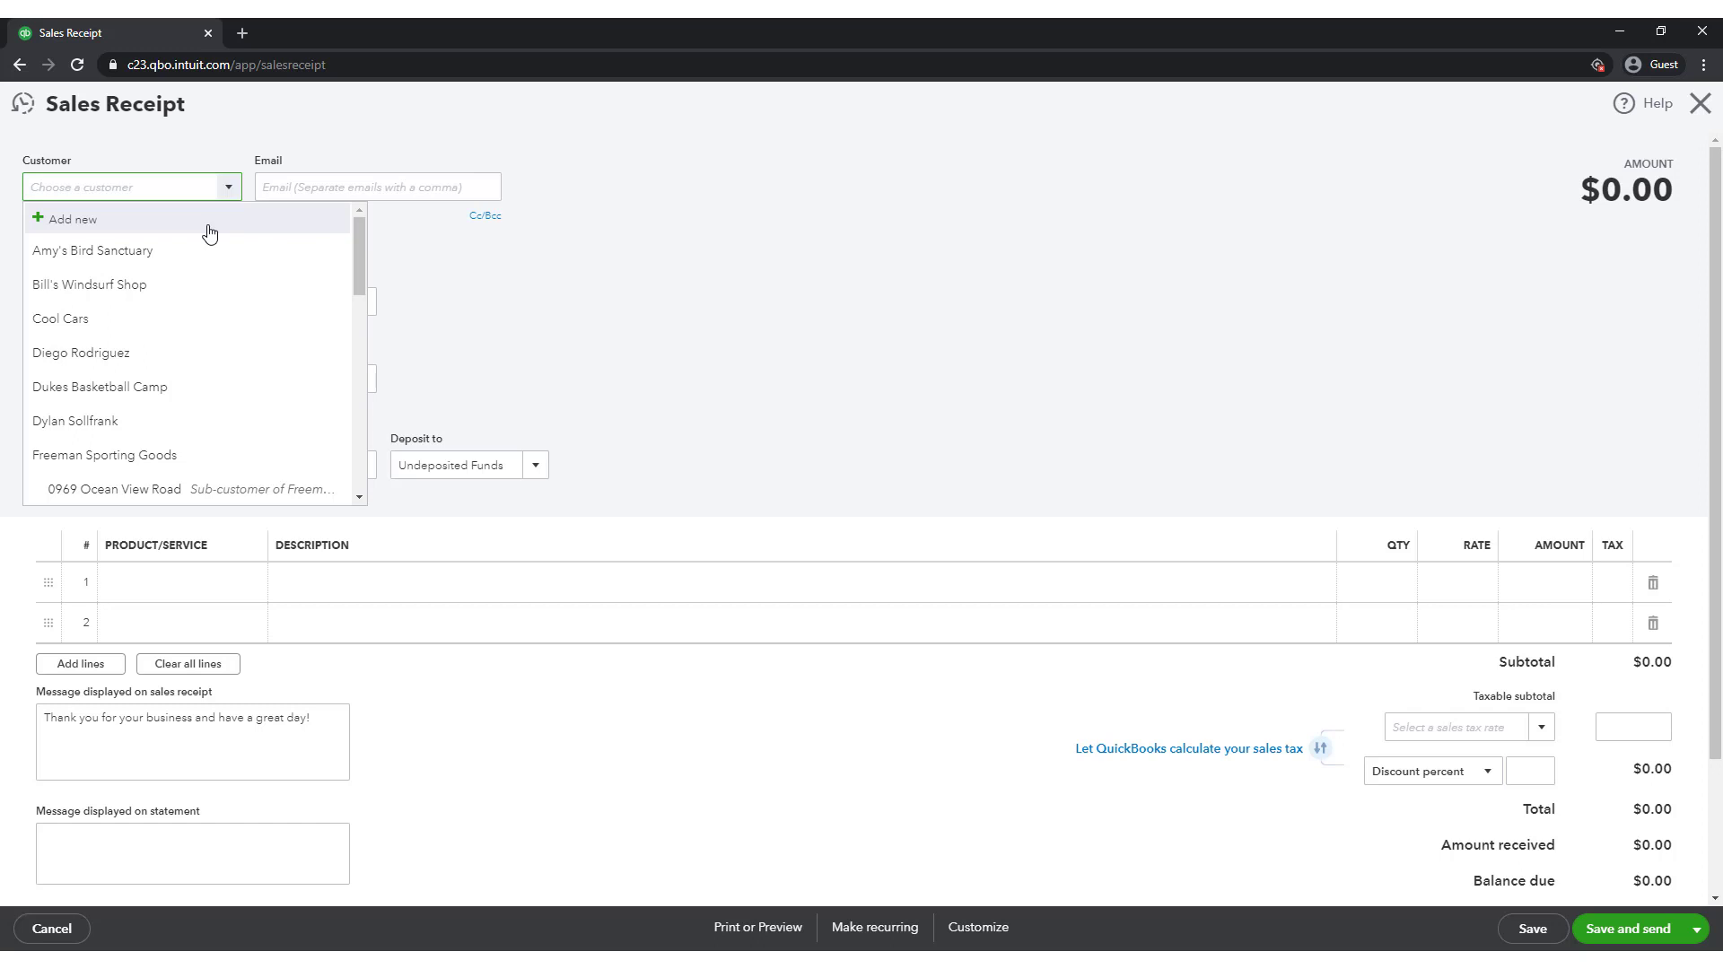
{"action": "left_click", "coordinate": [209, 232]}
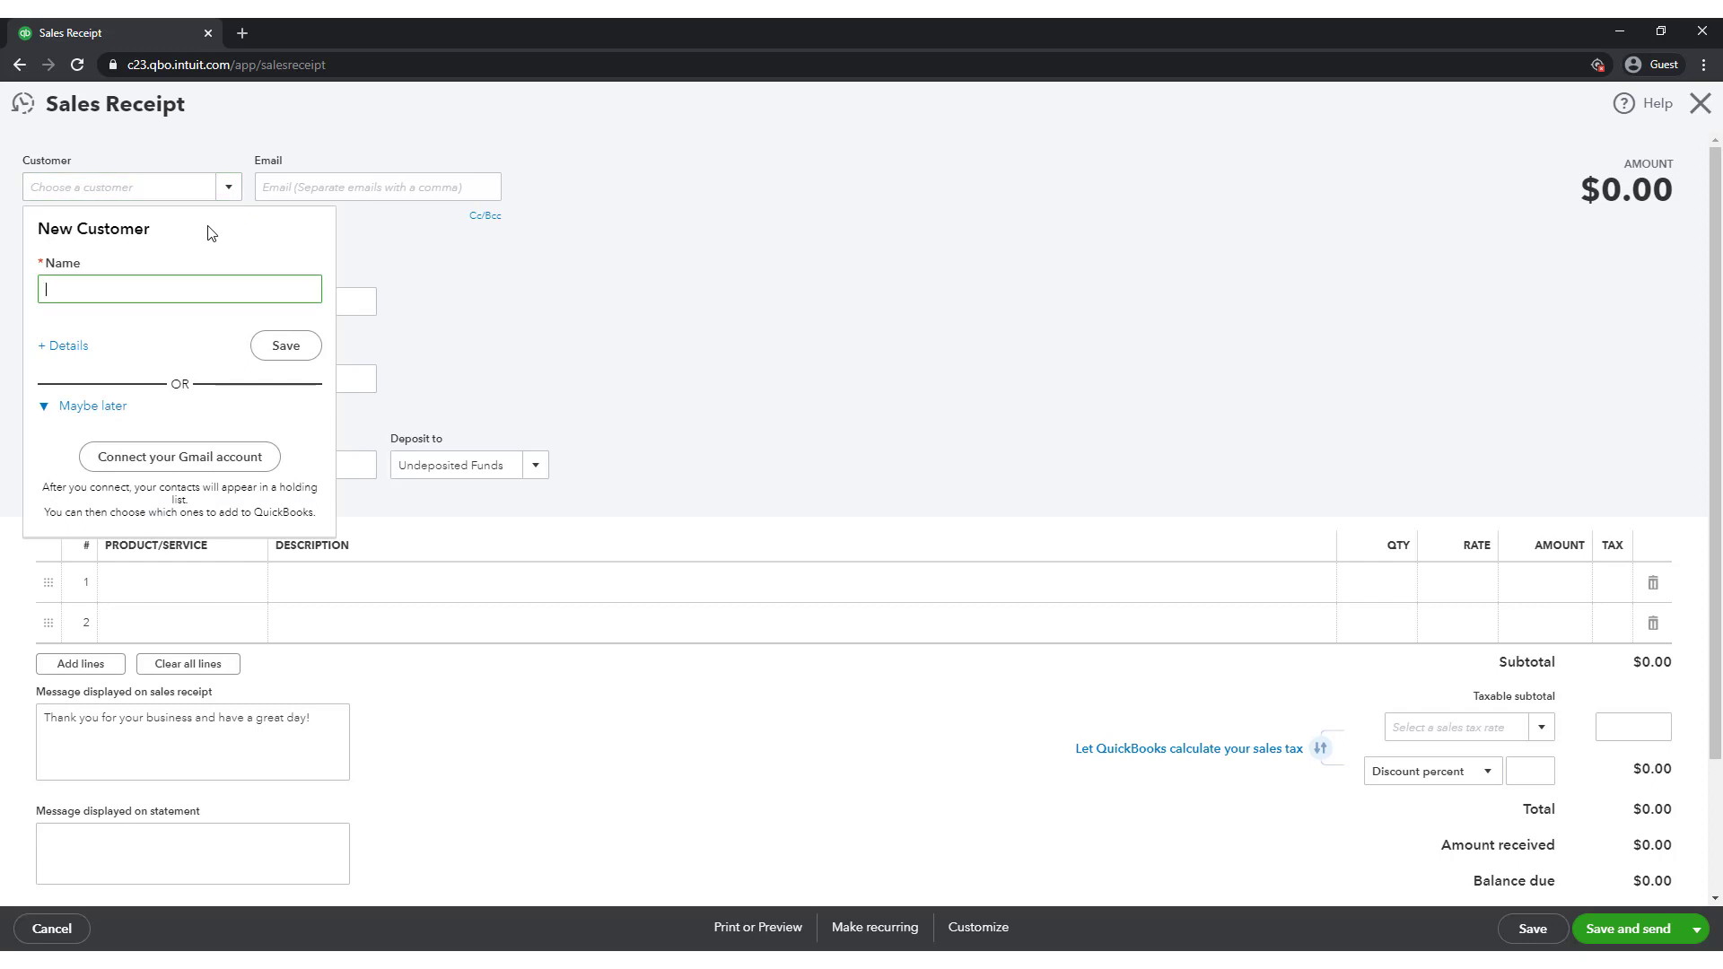
{"action": "type", "text": "Union Member"}
{"action": "left_click", "coordinate": [285, 346]}
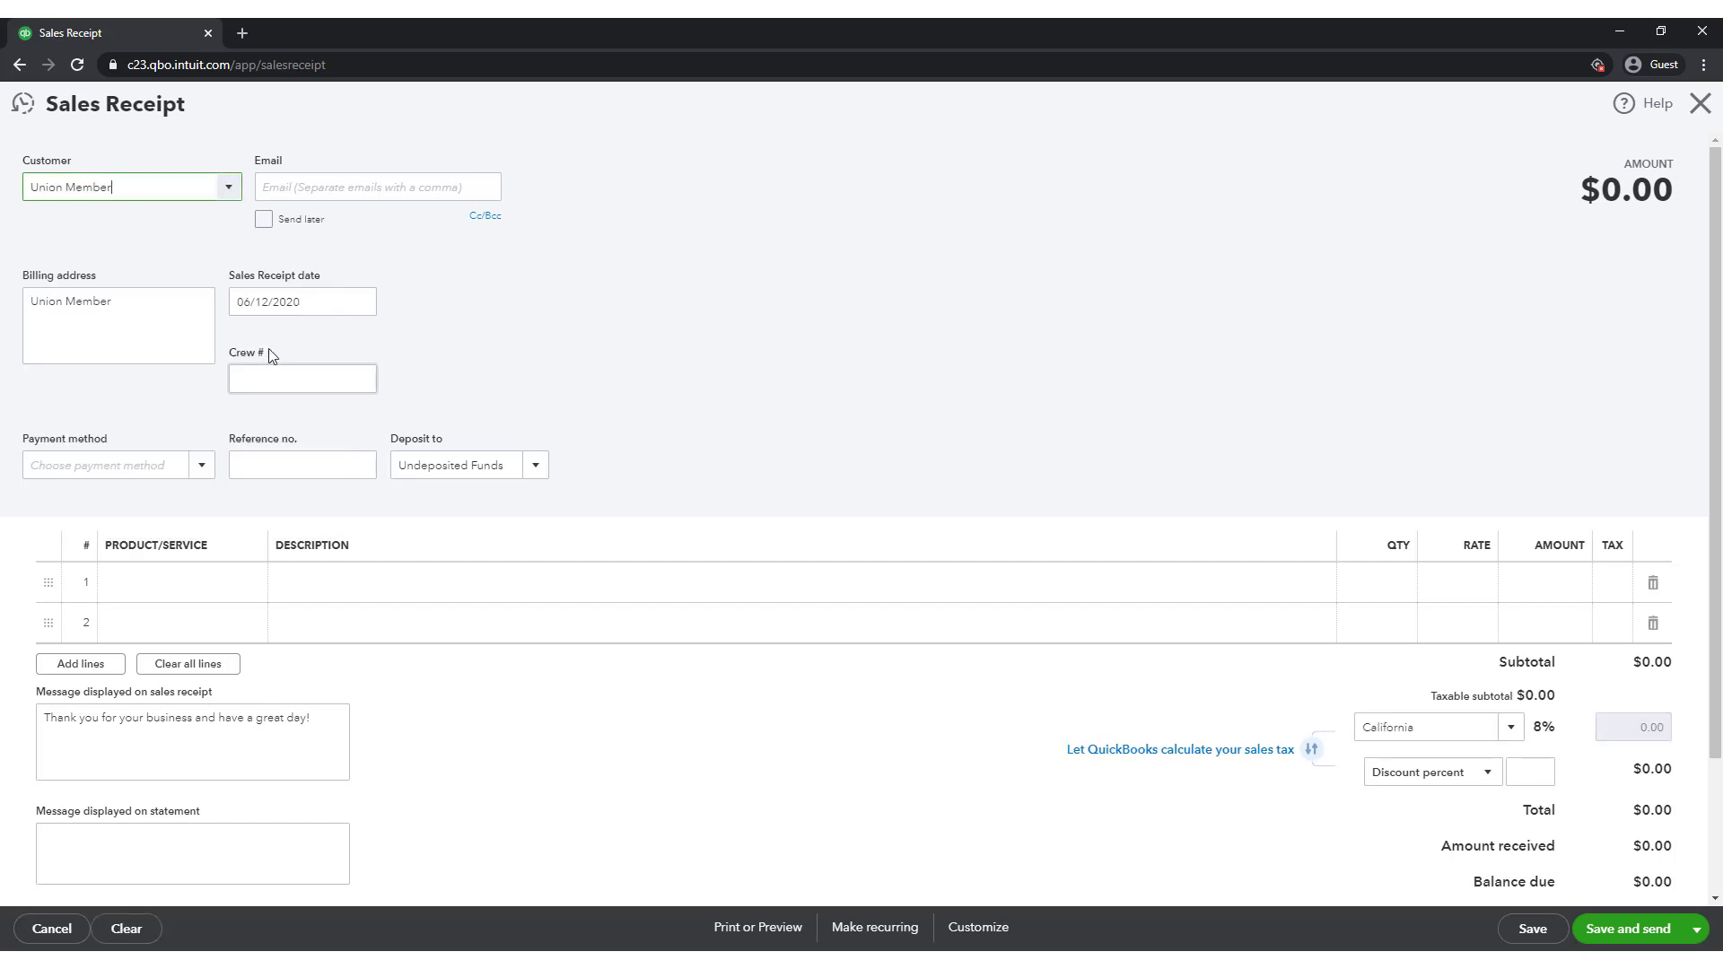
Add the Small T-Shirt product to the first line of the Union Member sales receipt, and save and close it
{"action": "left_click", "coordinate": [200, 581]}
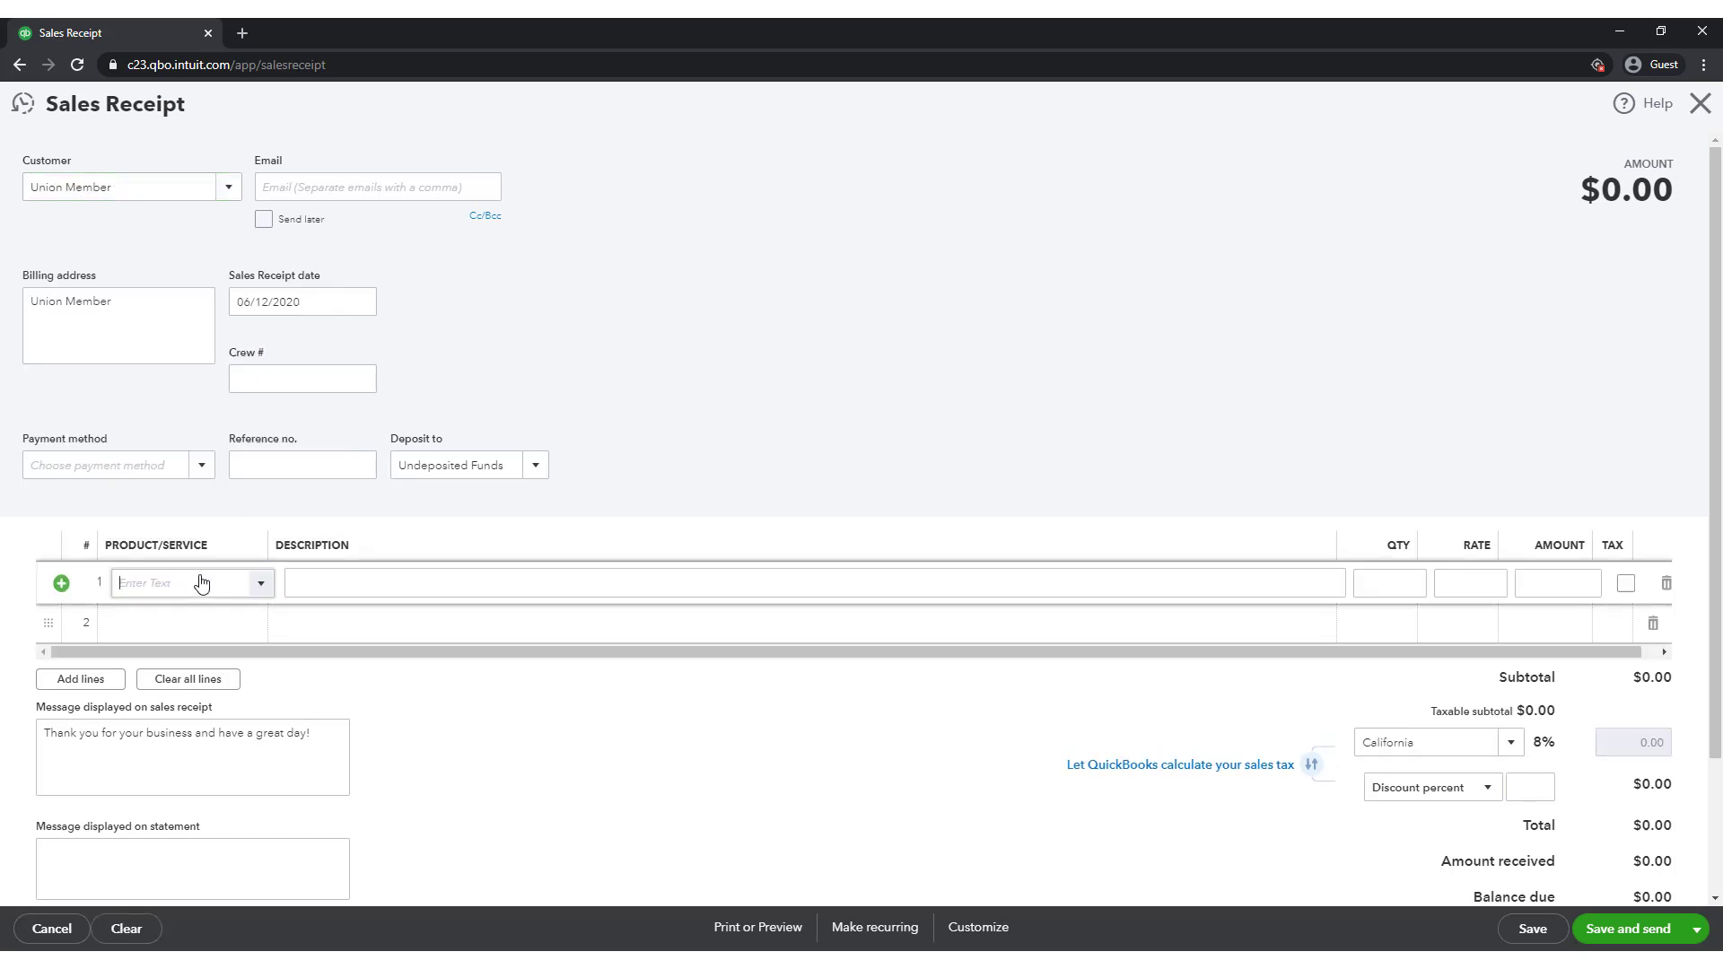
{"action": "left_click", "coordinate": [259, 585]}
{"action": "scroll", "coordinate": [214, 731], "scroll_direction": "down", "scroll_amount": 5}
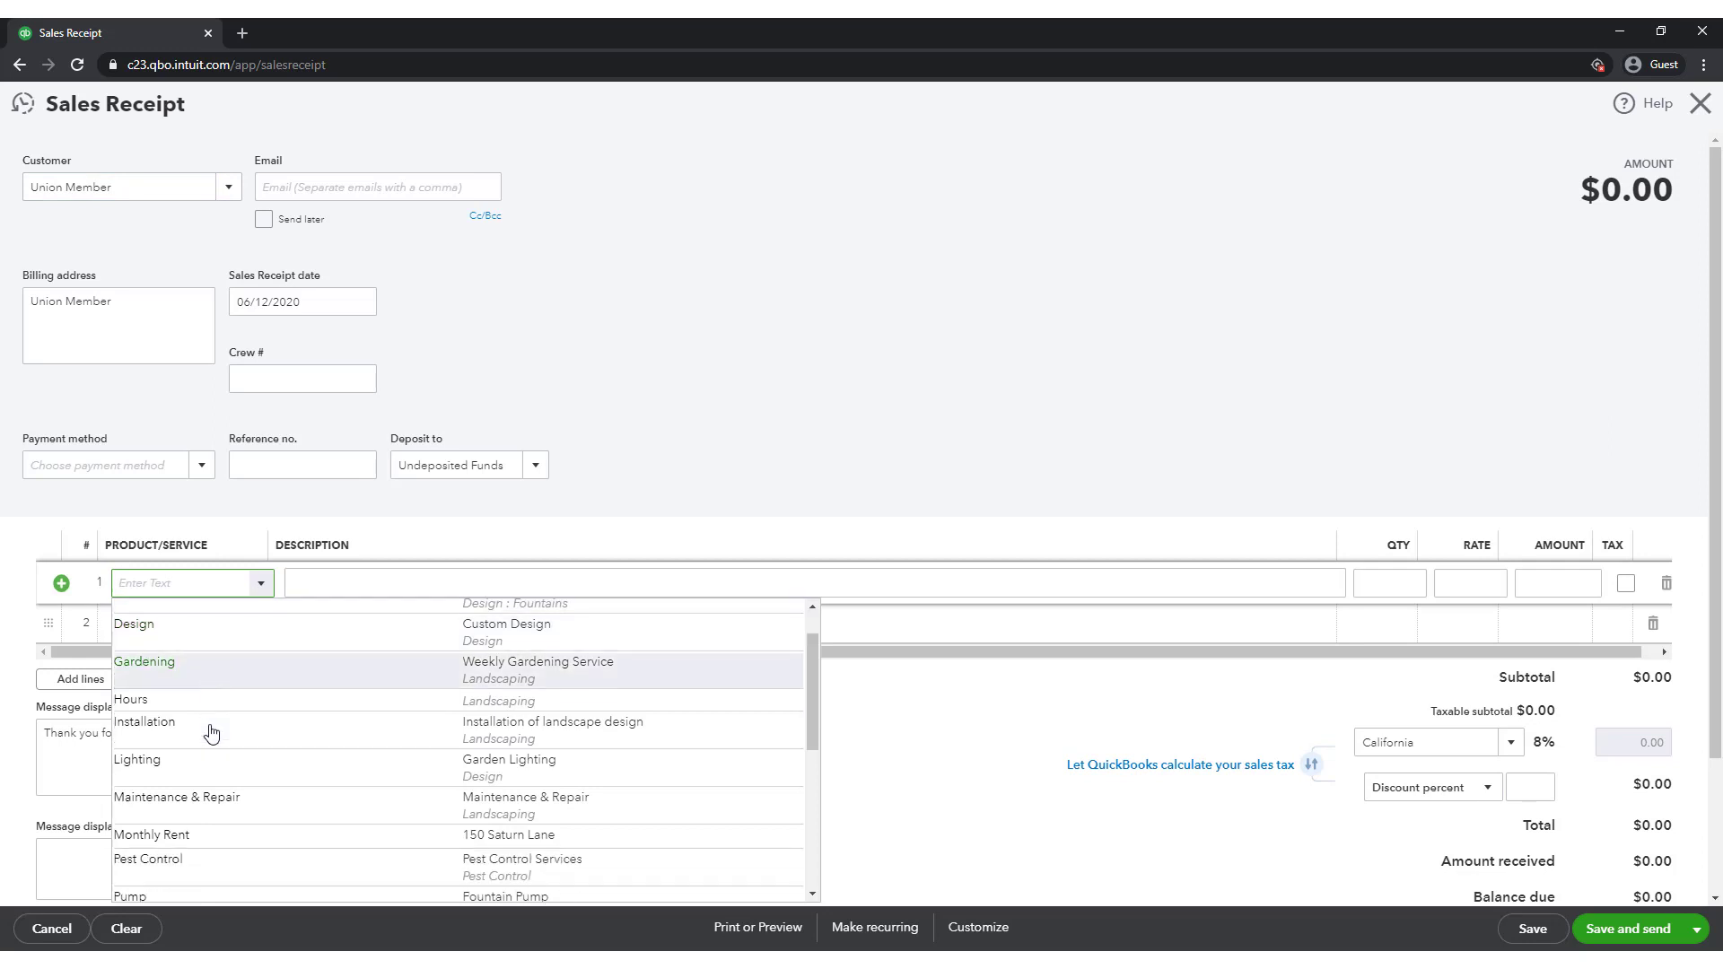
{"action": "left_click", "coordinate": [206, 751]}
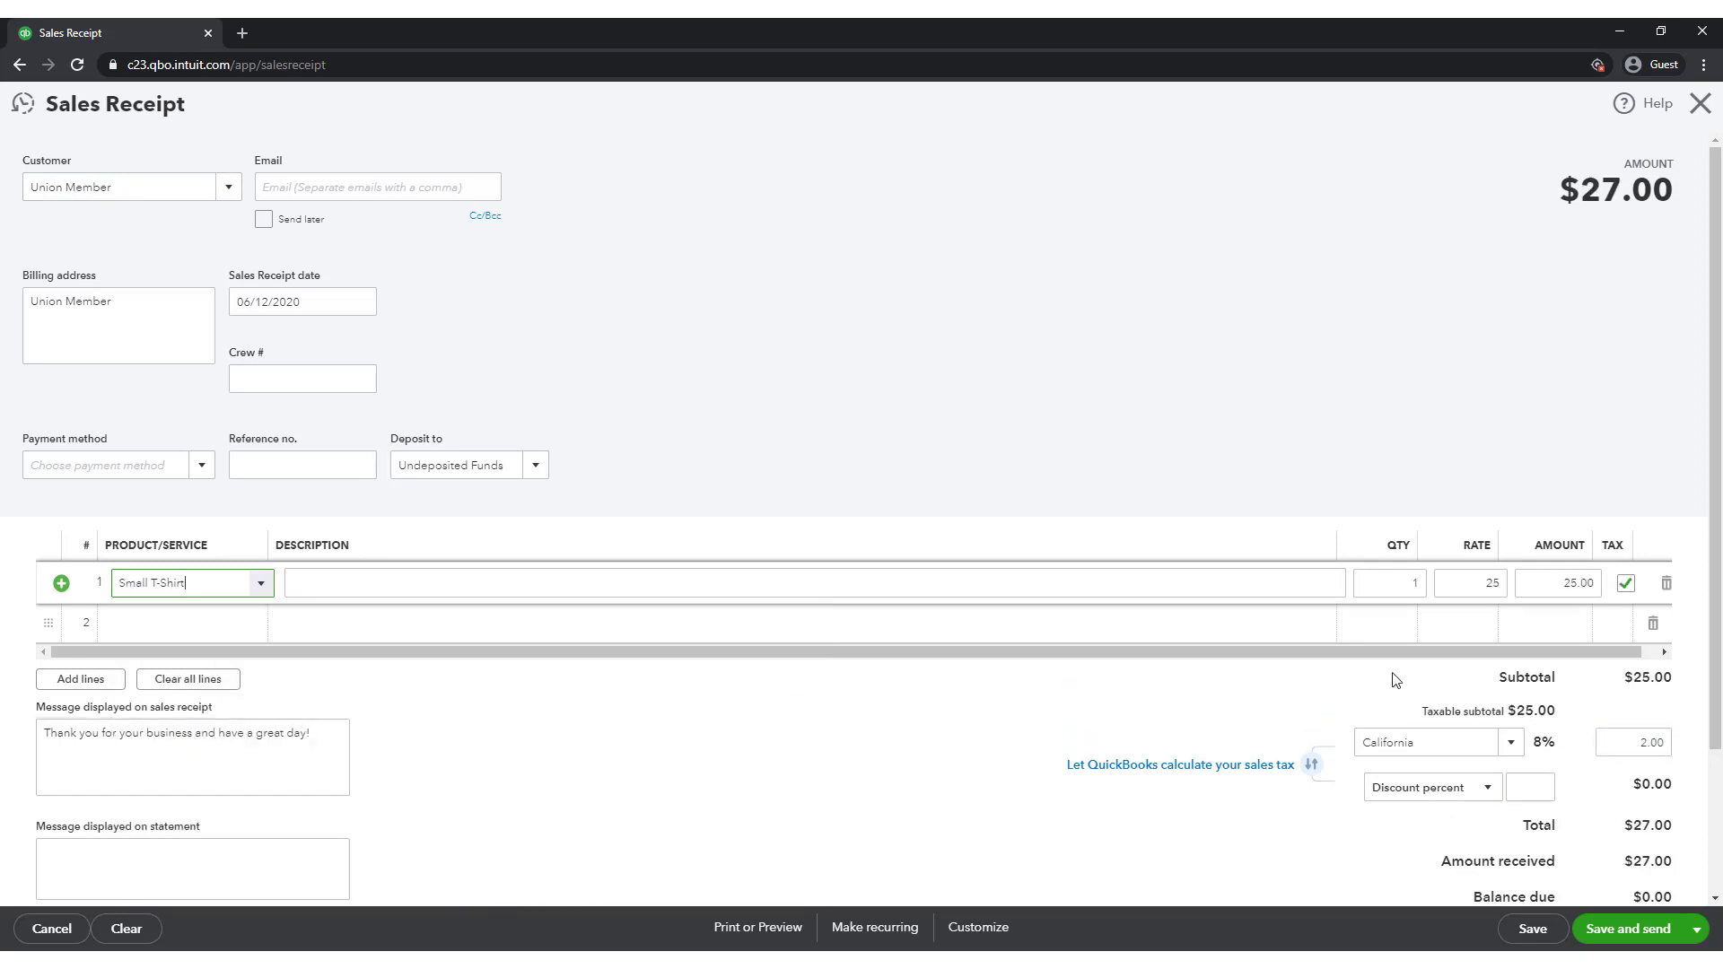
{"action": "left_click", "coordinate": [1369, 701]}
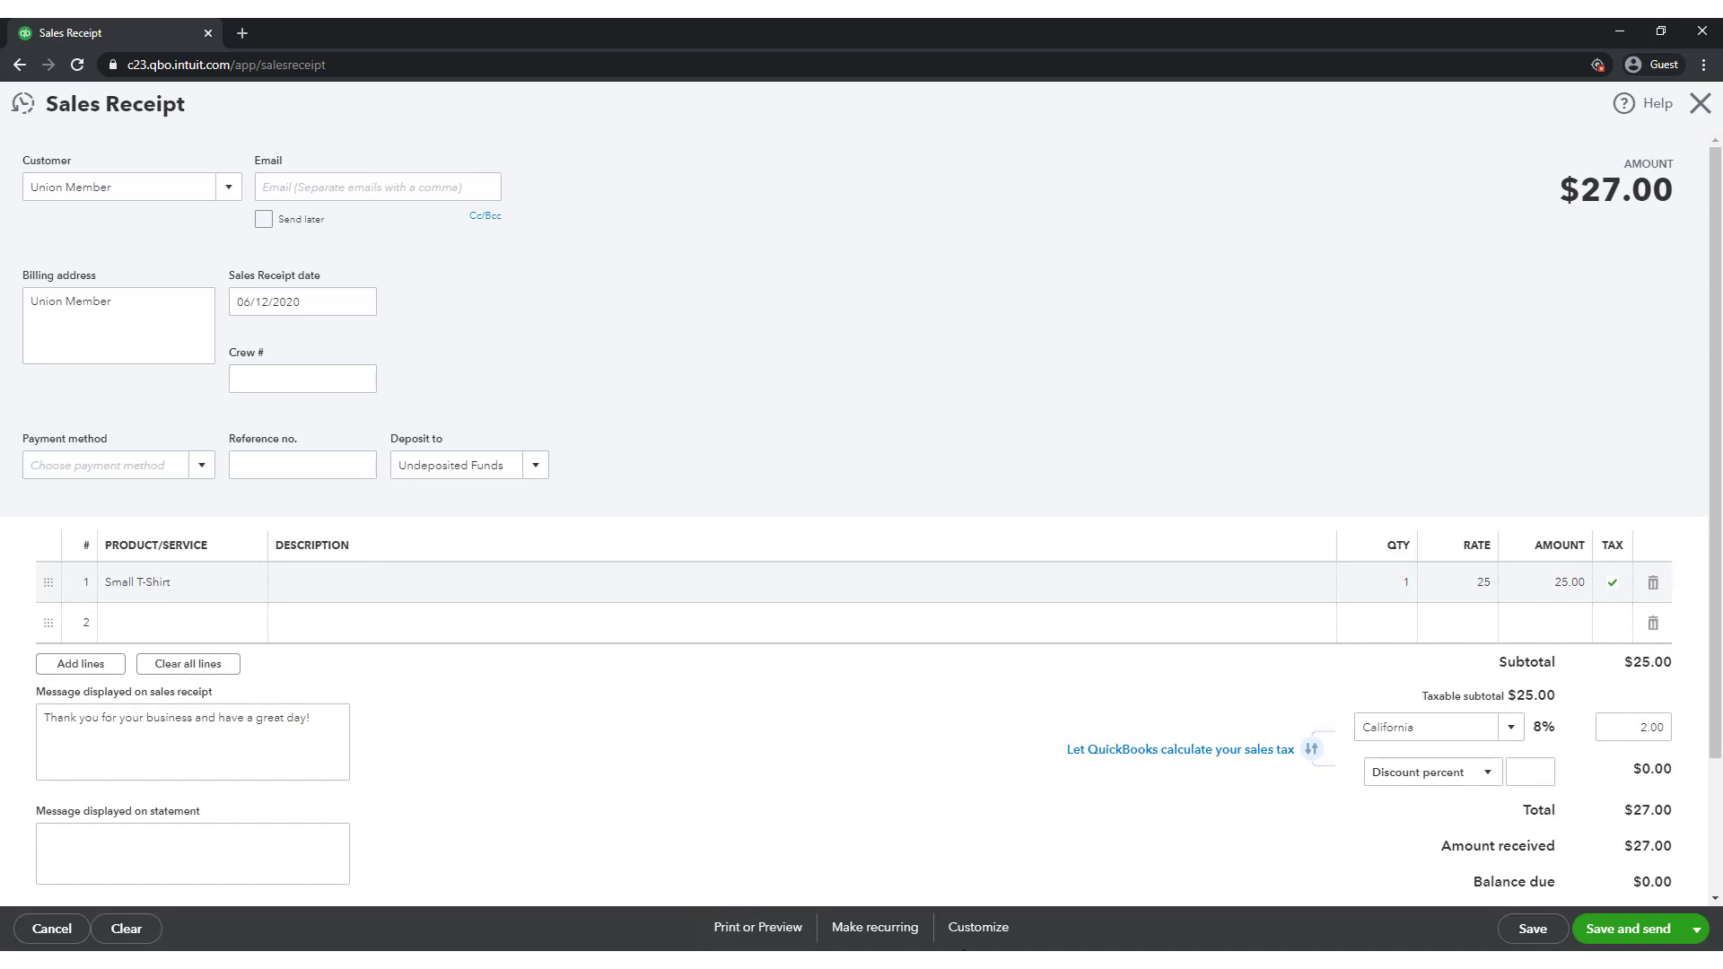
{"action": "left_click", "coordinate": [1697, 929]}
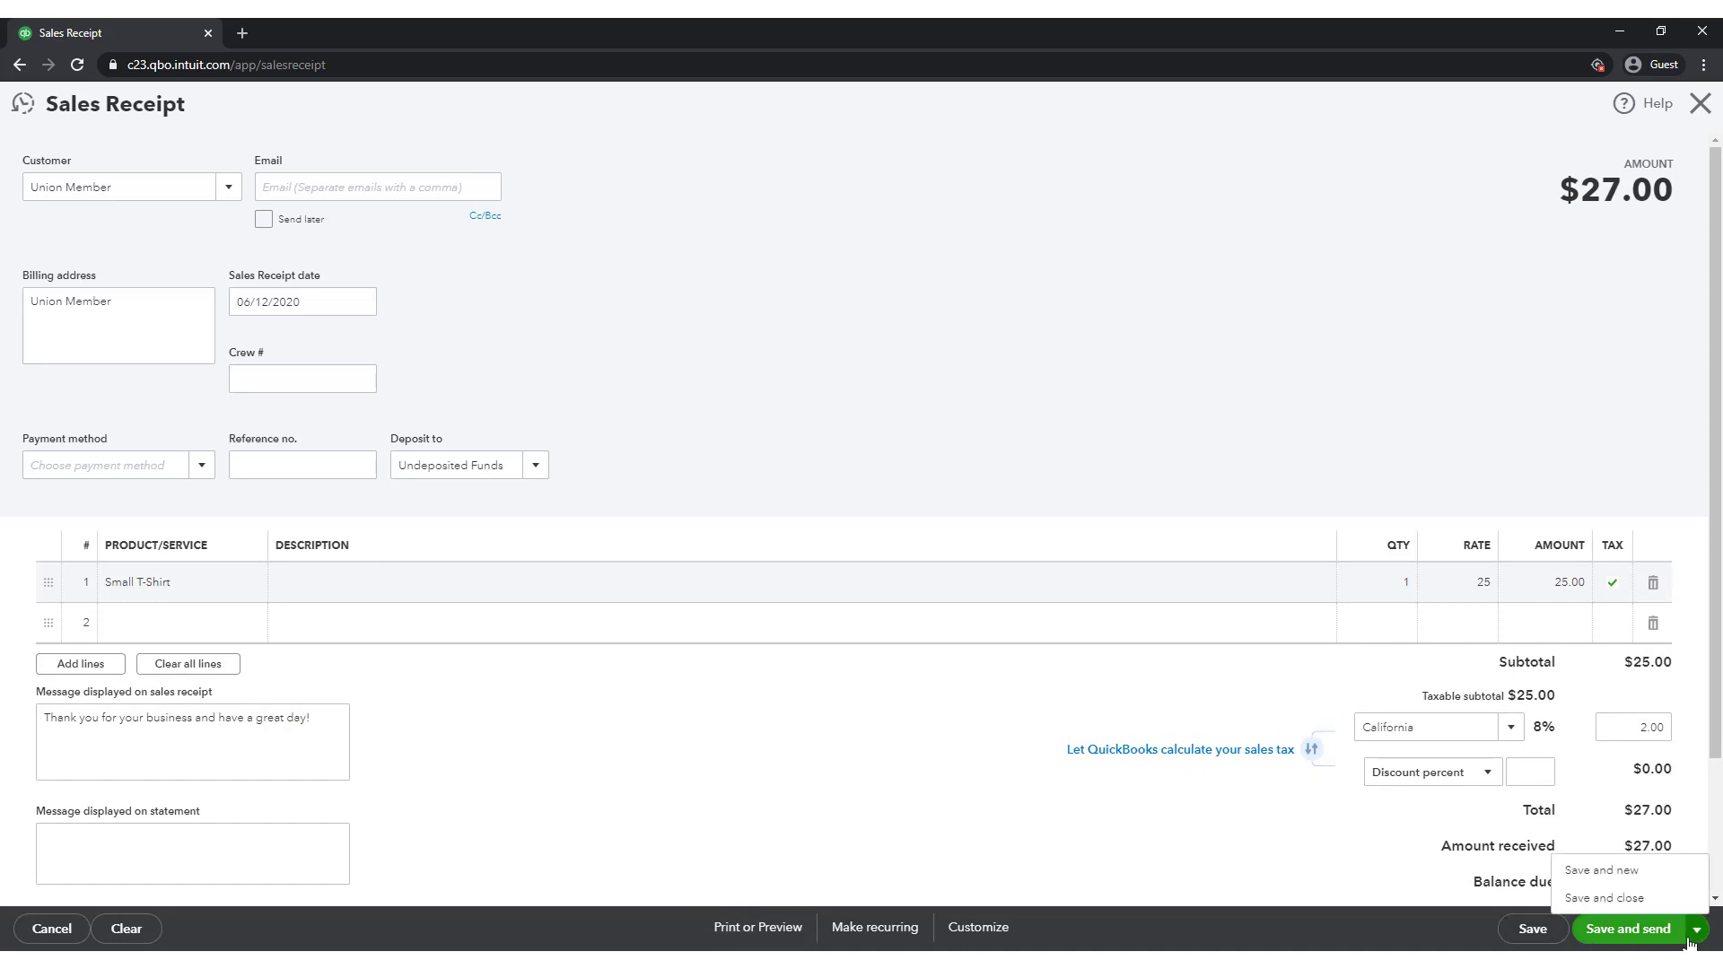
{"action": "left_click", "coordinate": [1659, 900]}
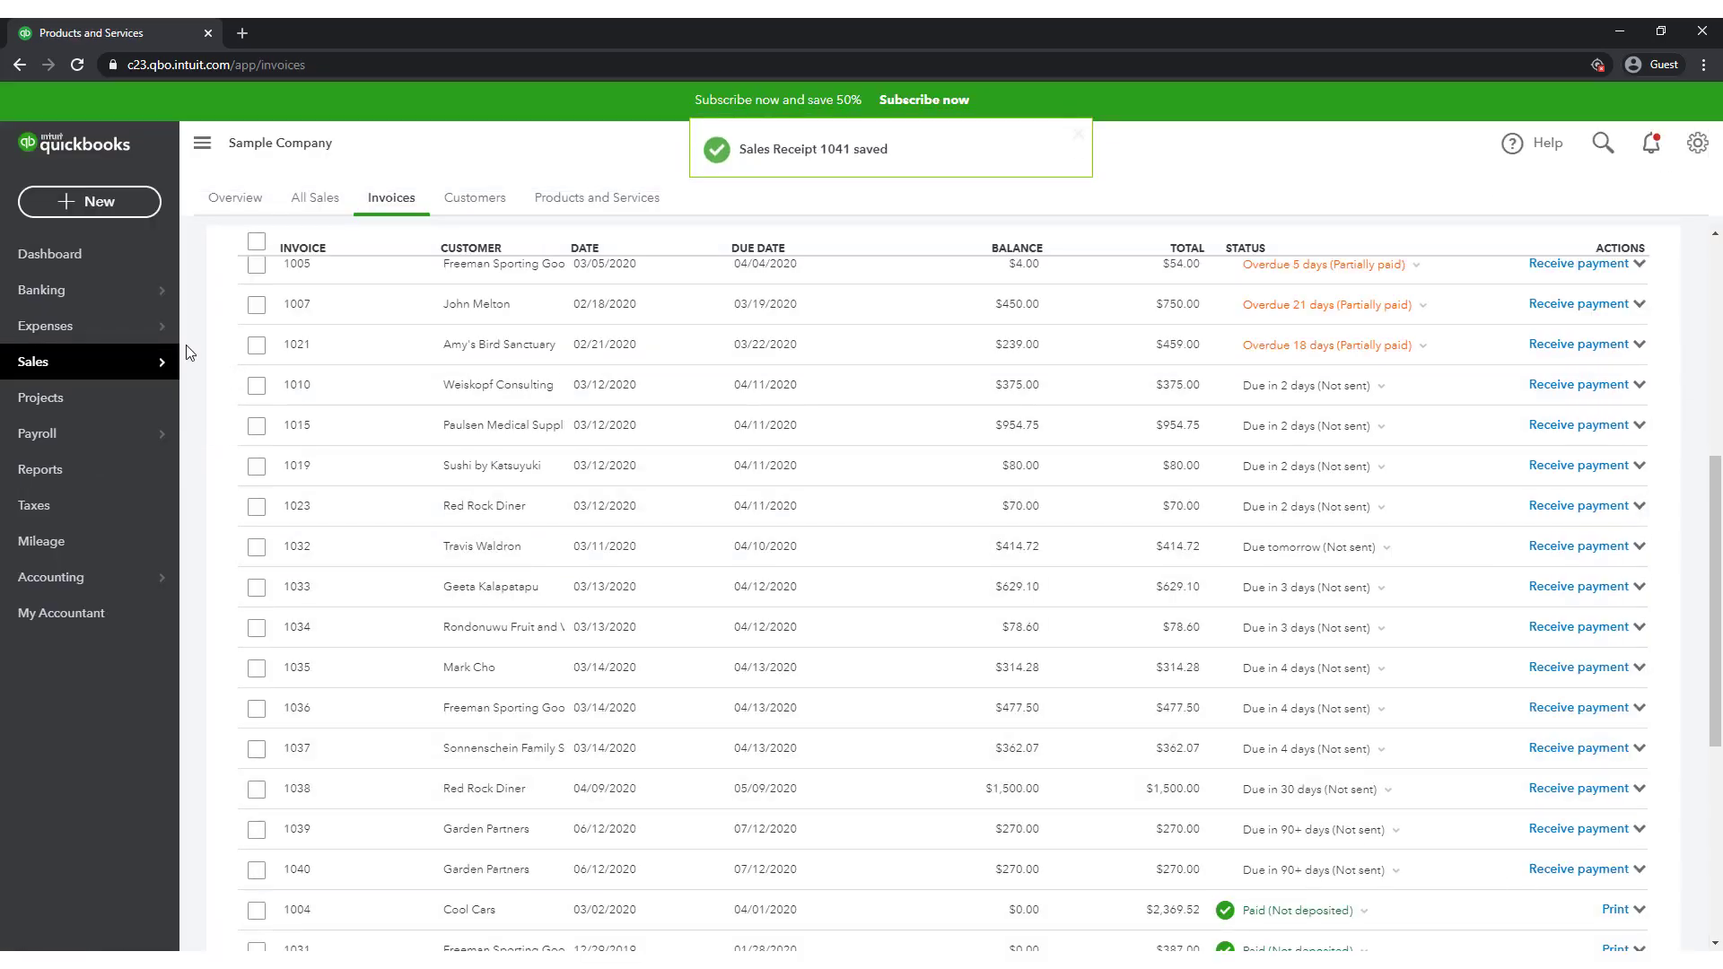
Check the Small T-Shirt's quantity on hand again after the Union Member sale
{"action": "mouse_move", "coordinate": [146, 373]}
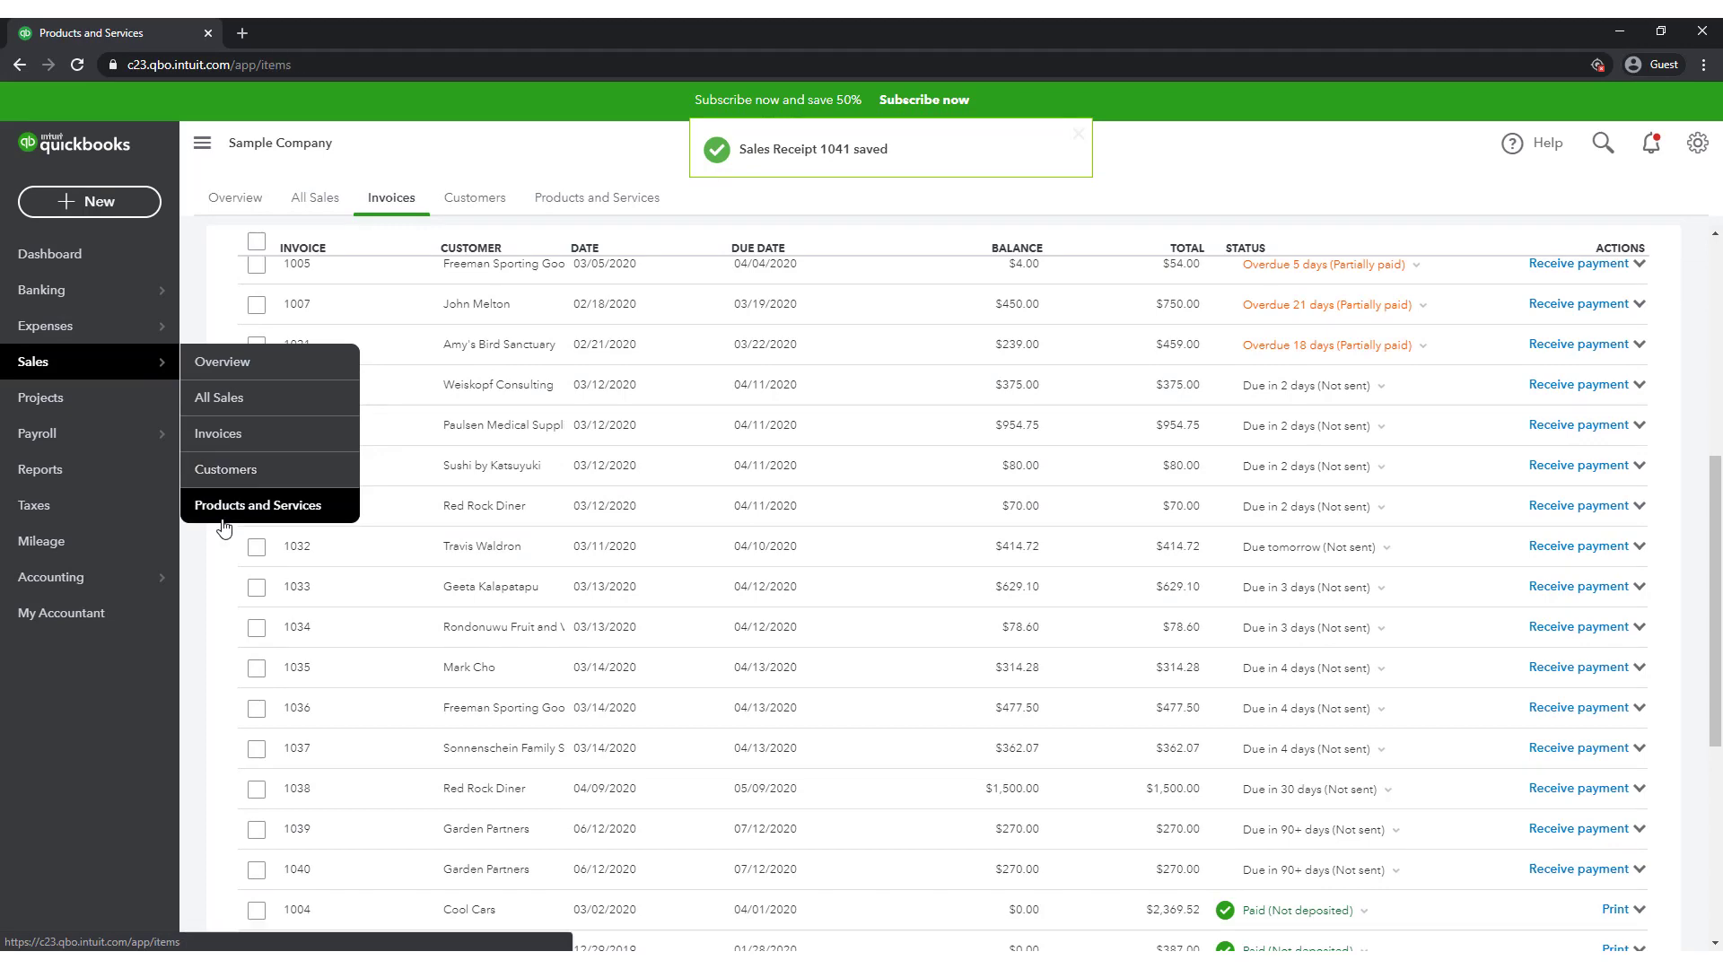
{"action": "left_click", "coordinate": [242, 505]}
{"action": "scroll", "coordinate": [559, 724], "scroll_direction": "down", "scroll_amount": 15}
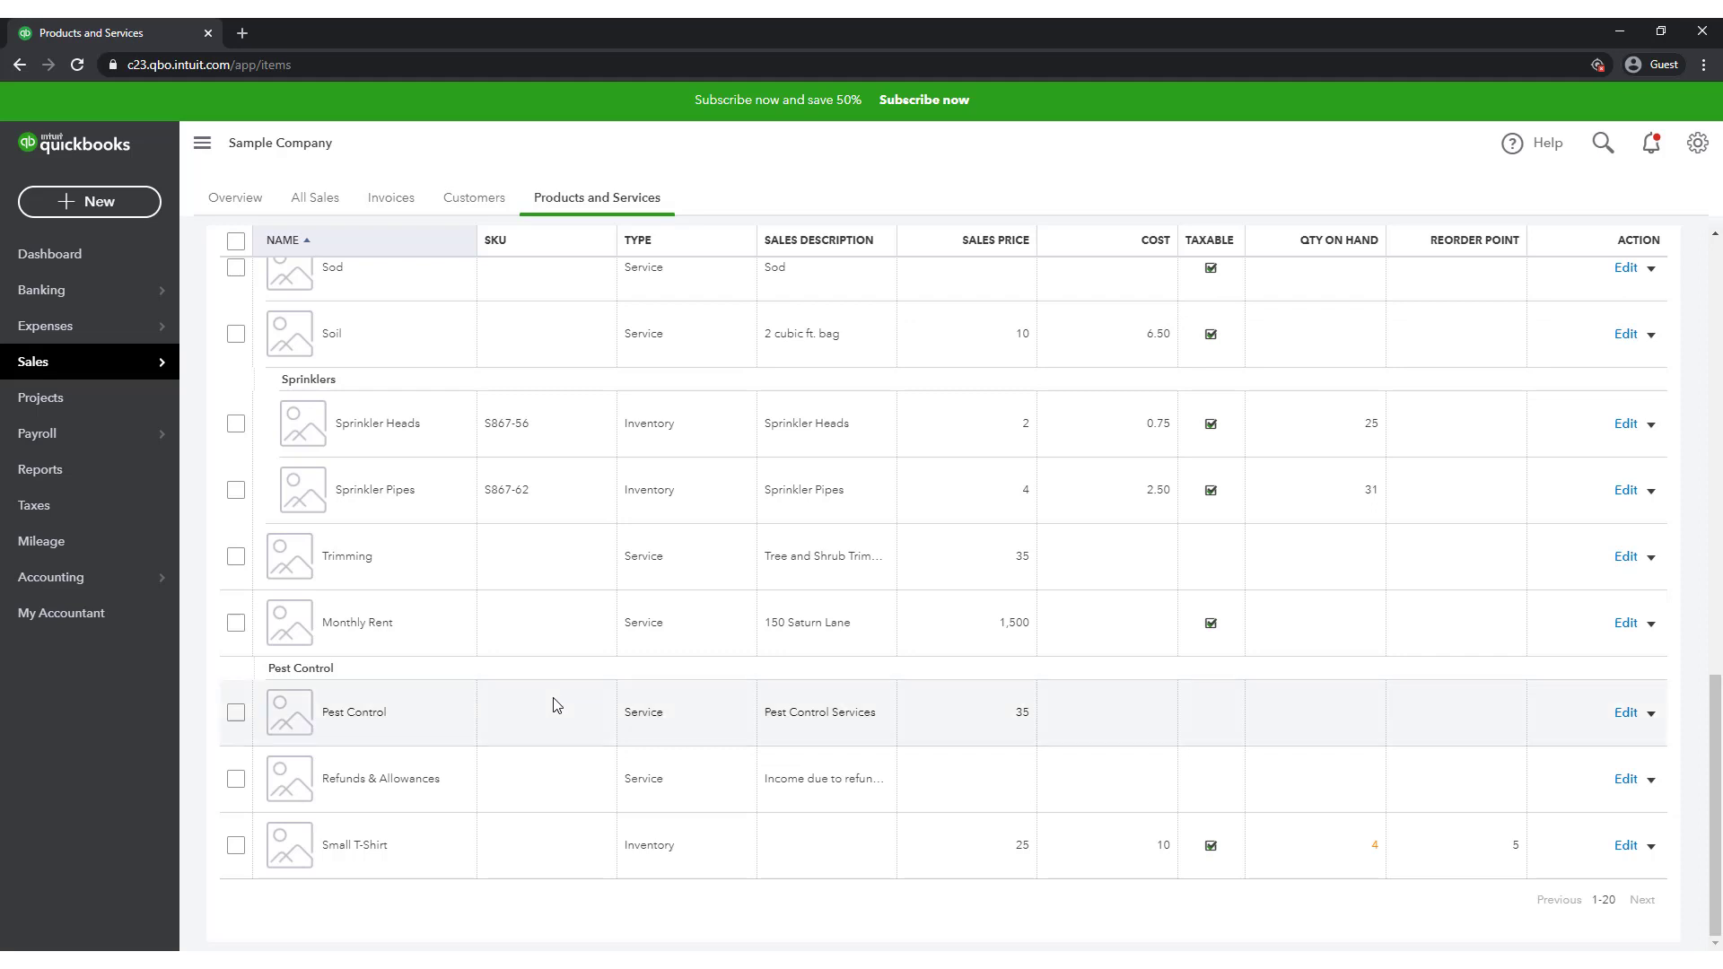
Start another sales receipt and add LU 808 as a new customer for it
{"action": "left_click", "coordinate": [97, 205]}
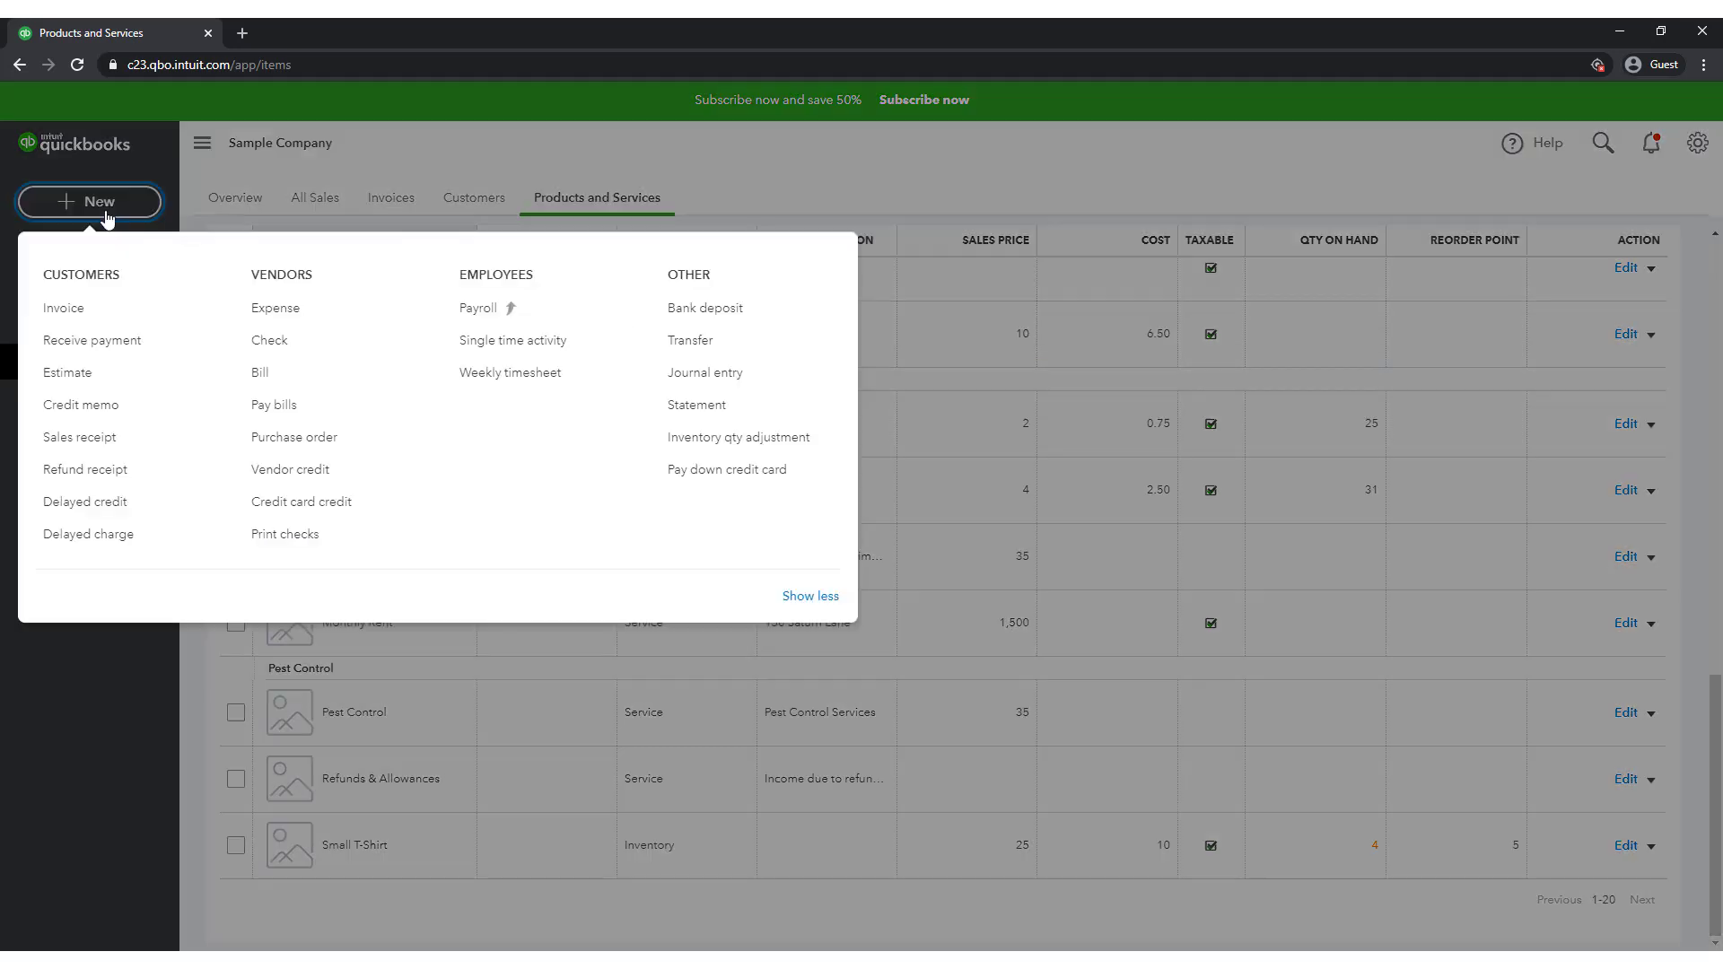
{"action": "left_click", "coordinate": [103, 446]}
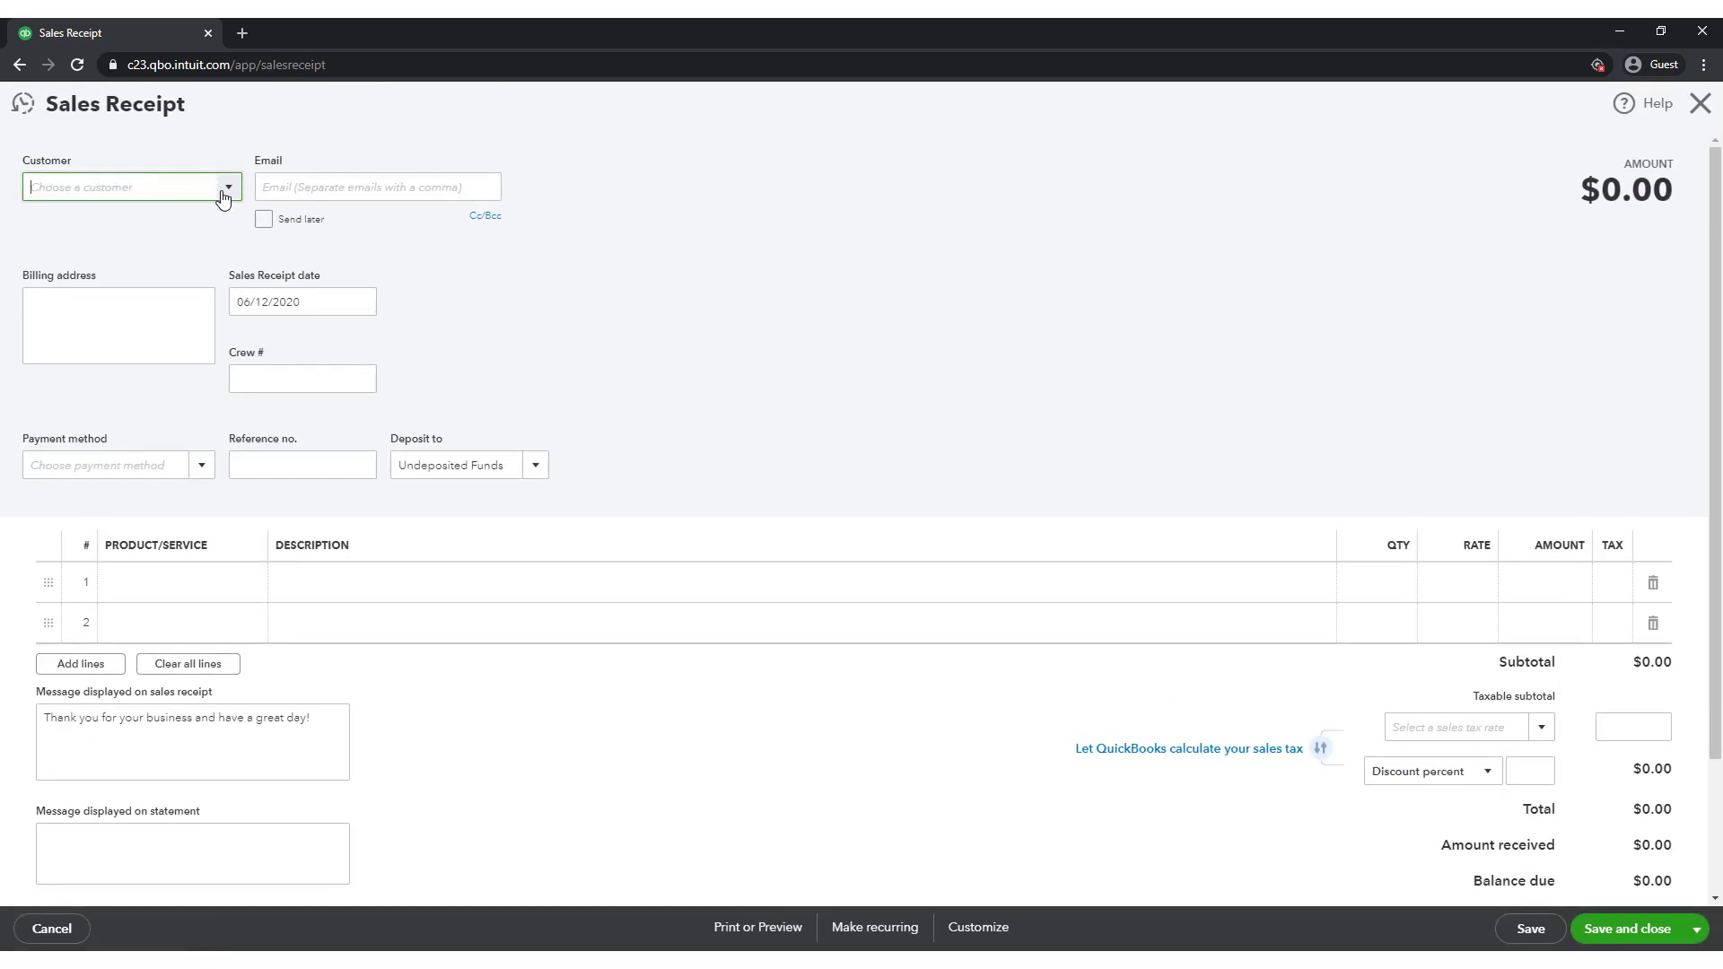
{"action": "left_click", "coordinate": [225, 190]}
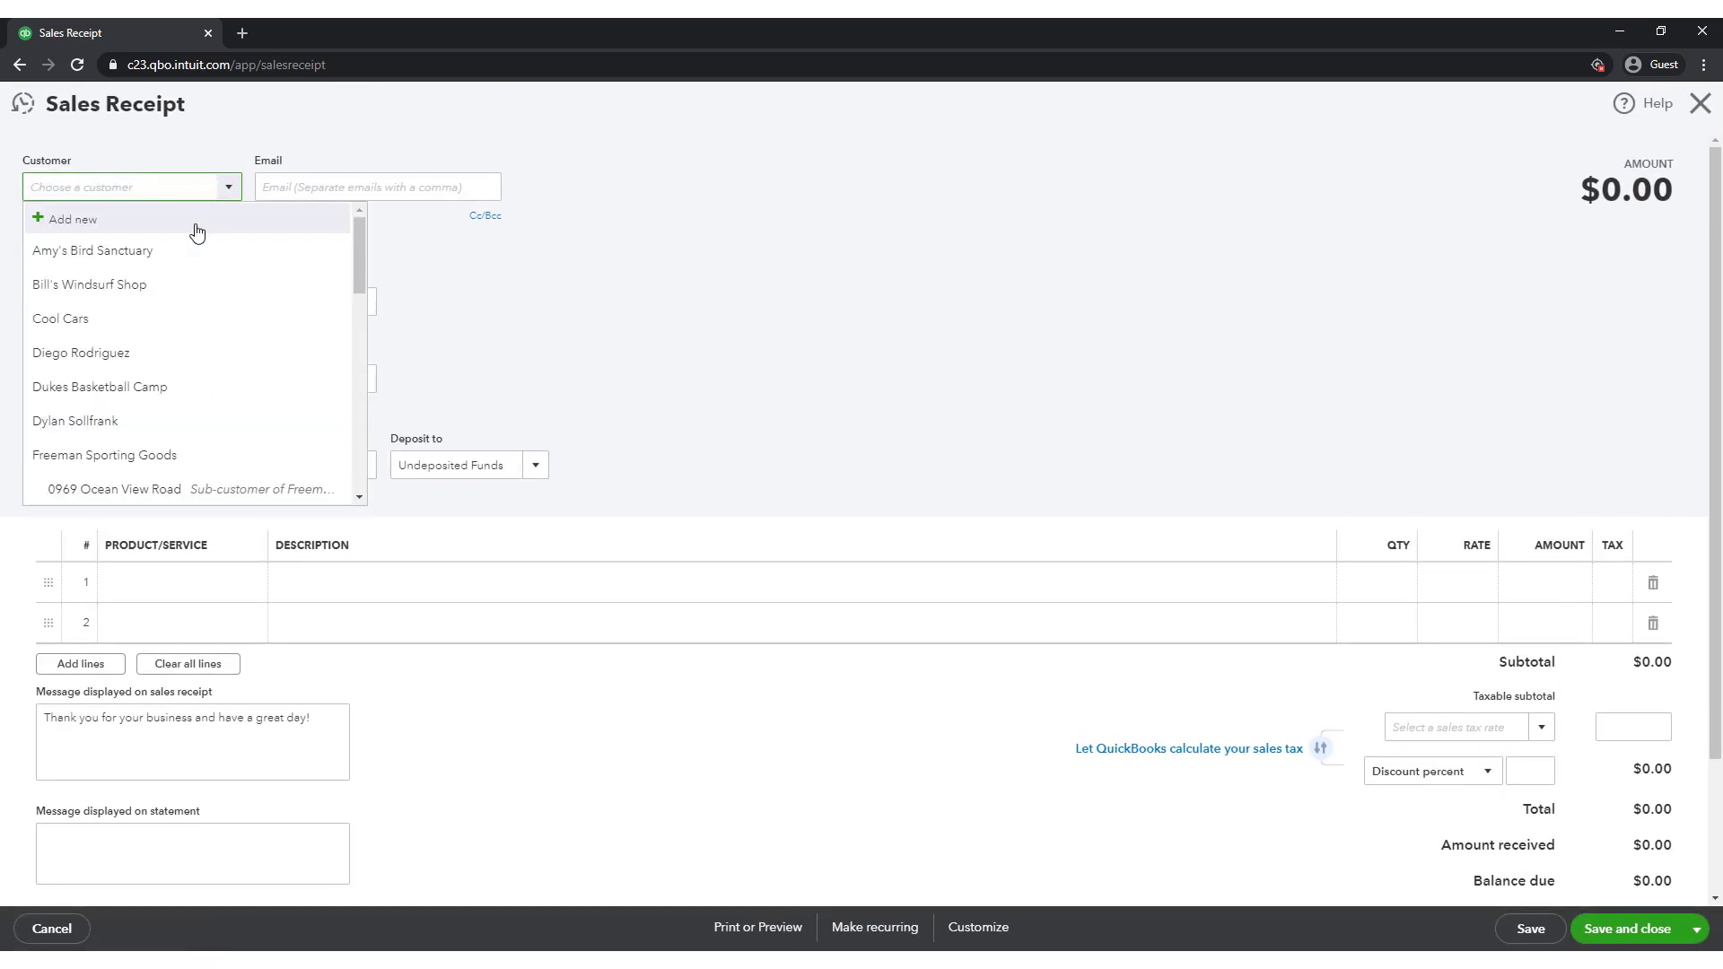
{"action": "left_click", "coordinate": [197, 233]}
{"action": "type", "text": "L"}
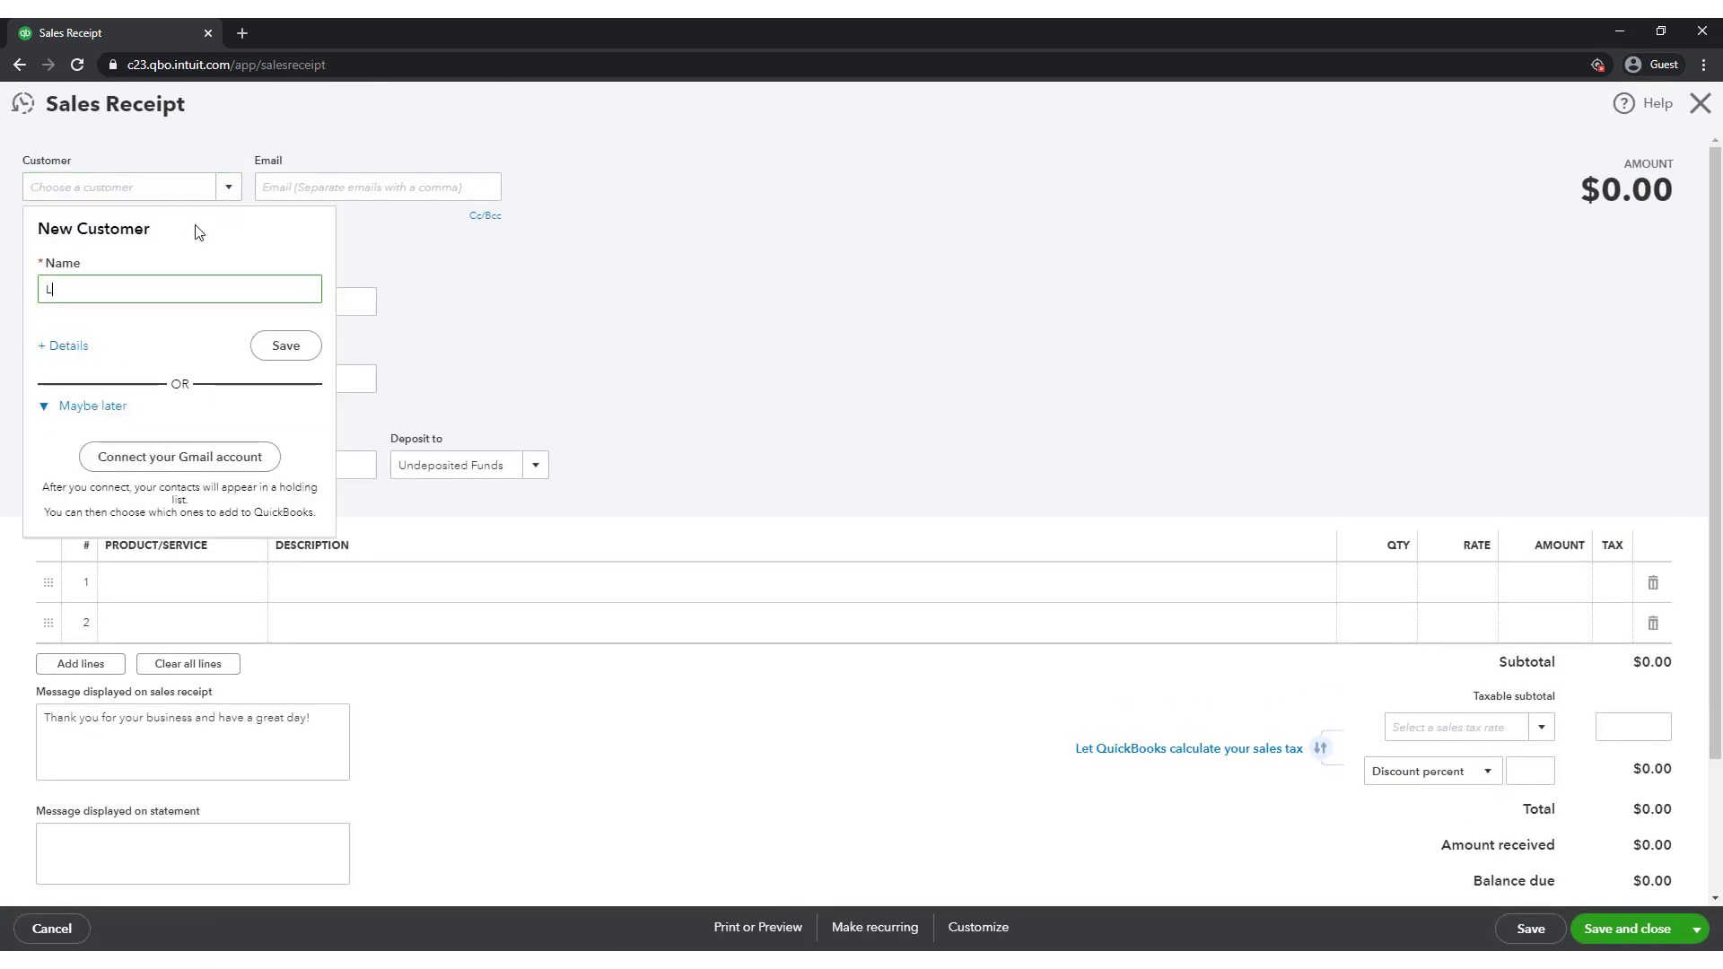
{"action": "type", "text": "U 808"}
{"action": "left_click", "coordinate": [278, 358]}
Add the Small T-Shirt product to the first line of the LU 808 sales receipt
{"action": "left_click", "coordinate": [200, 579]}
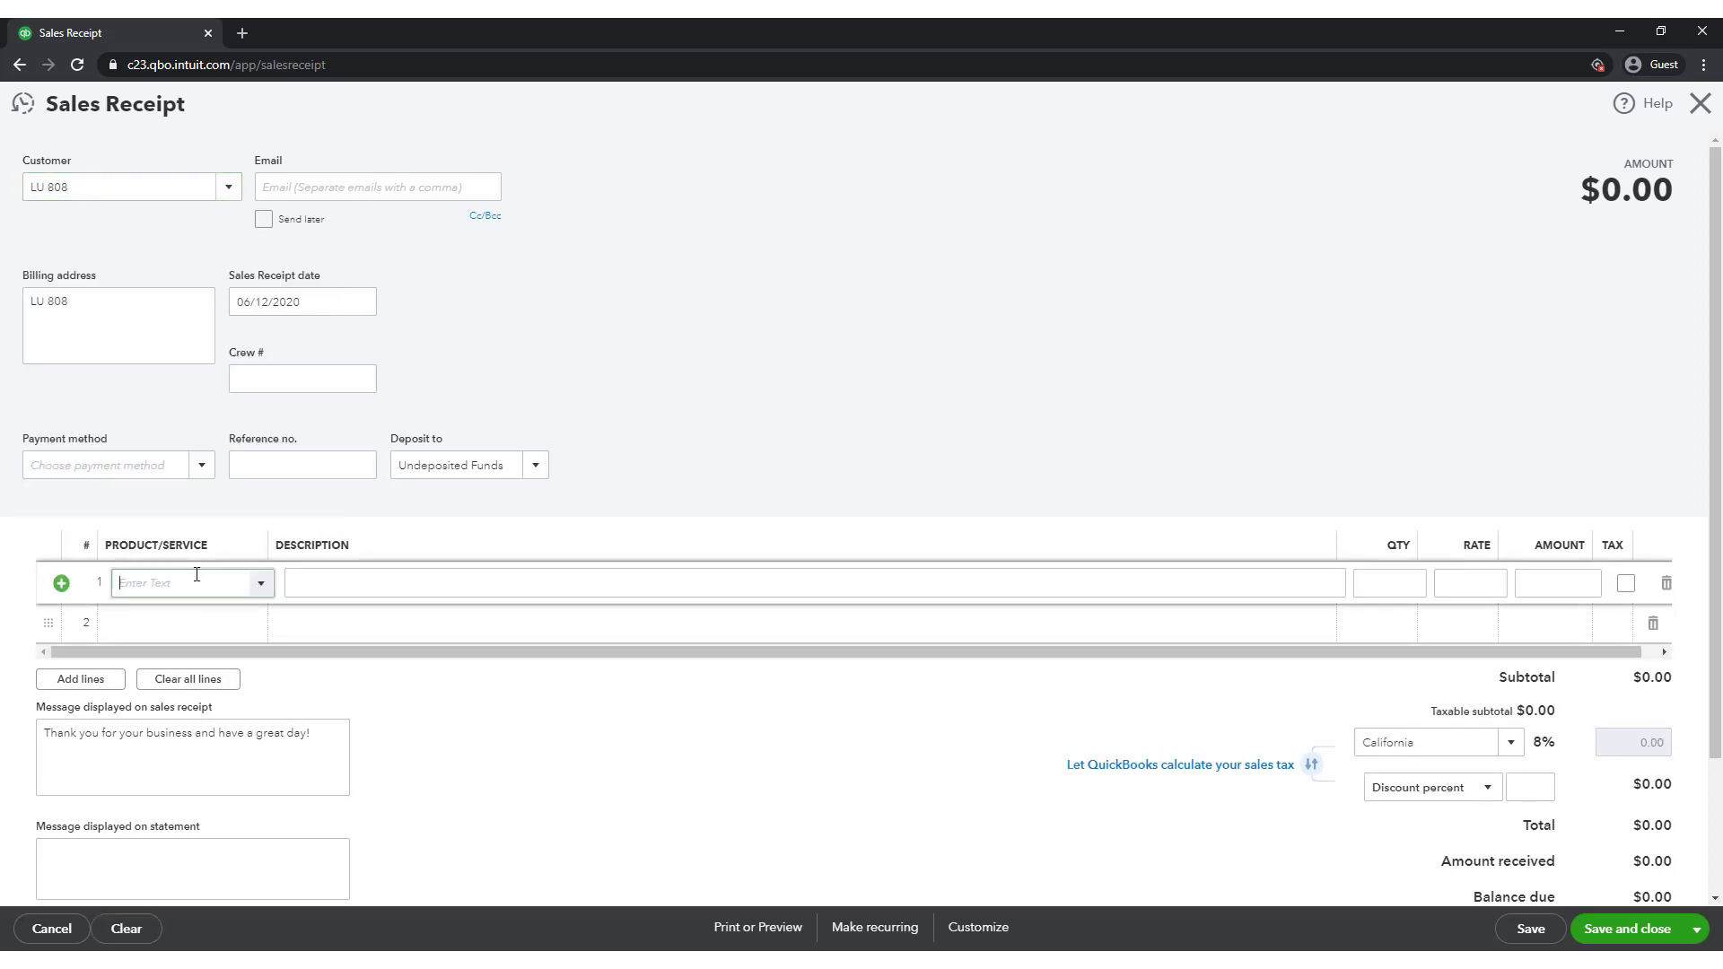
{"action": "left_click", "coordinate": [260, 584]}
{"action": "scroll", "coordinate": [238, 682], "scroll_direction": "down", "scroll_amount": 4}
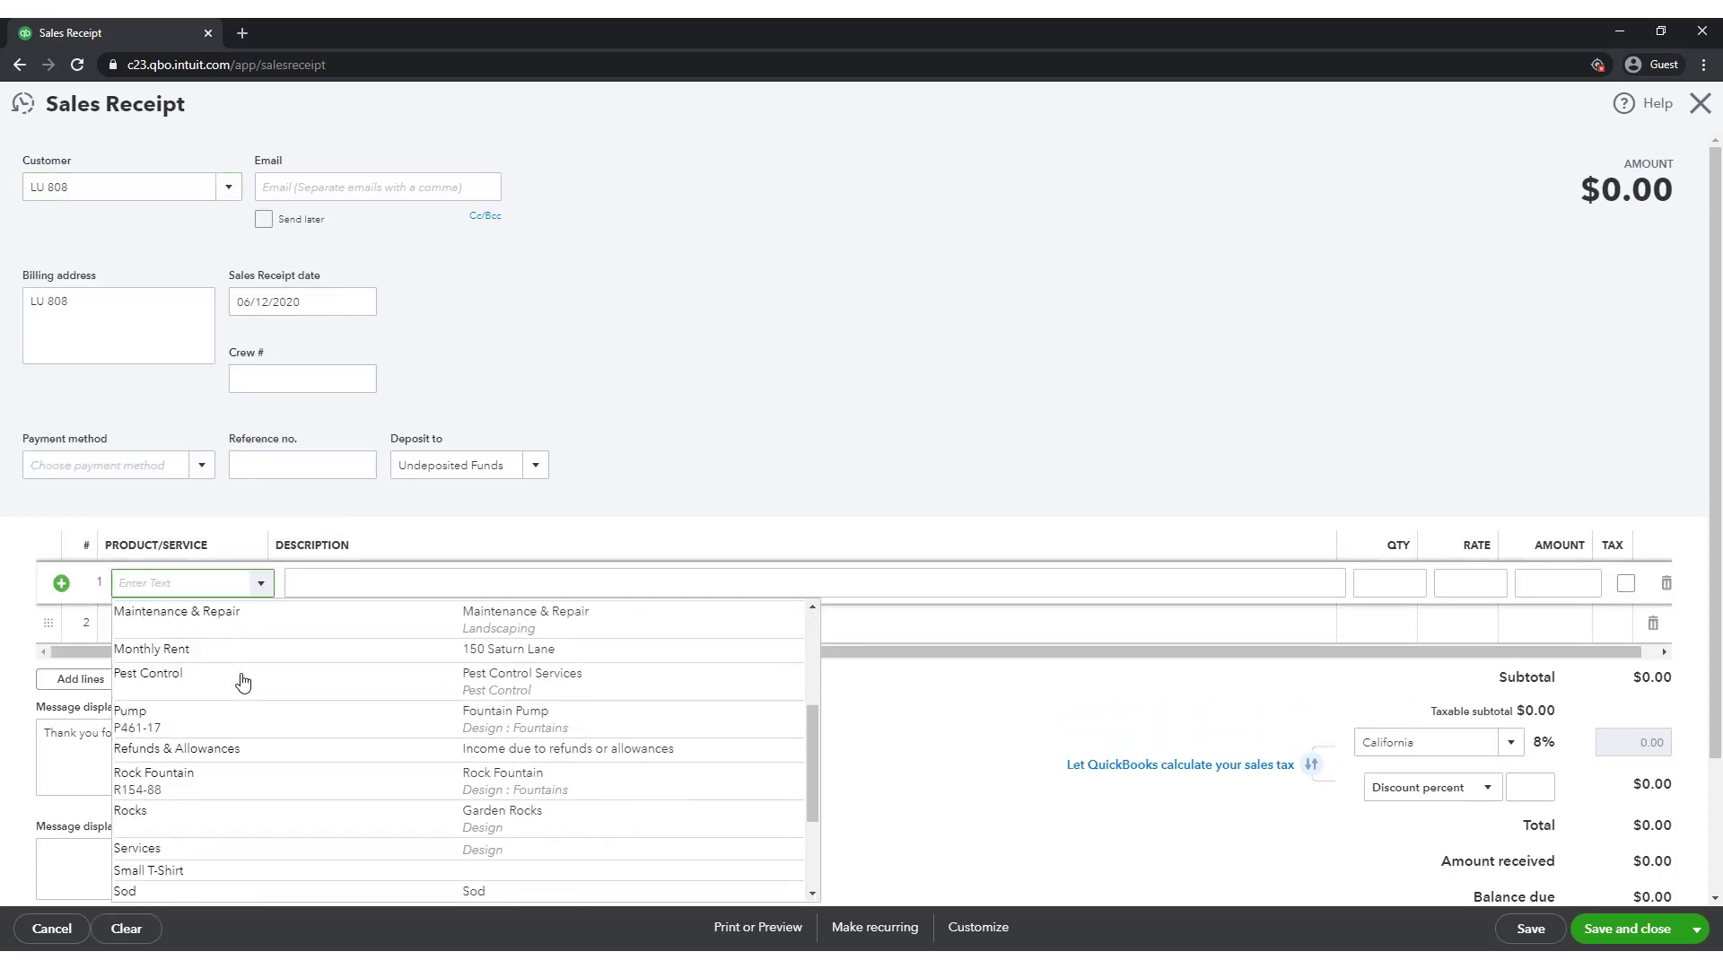
{"action": "left_click", "coordinate": [231, 751]}
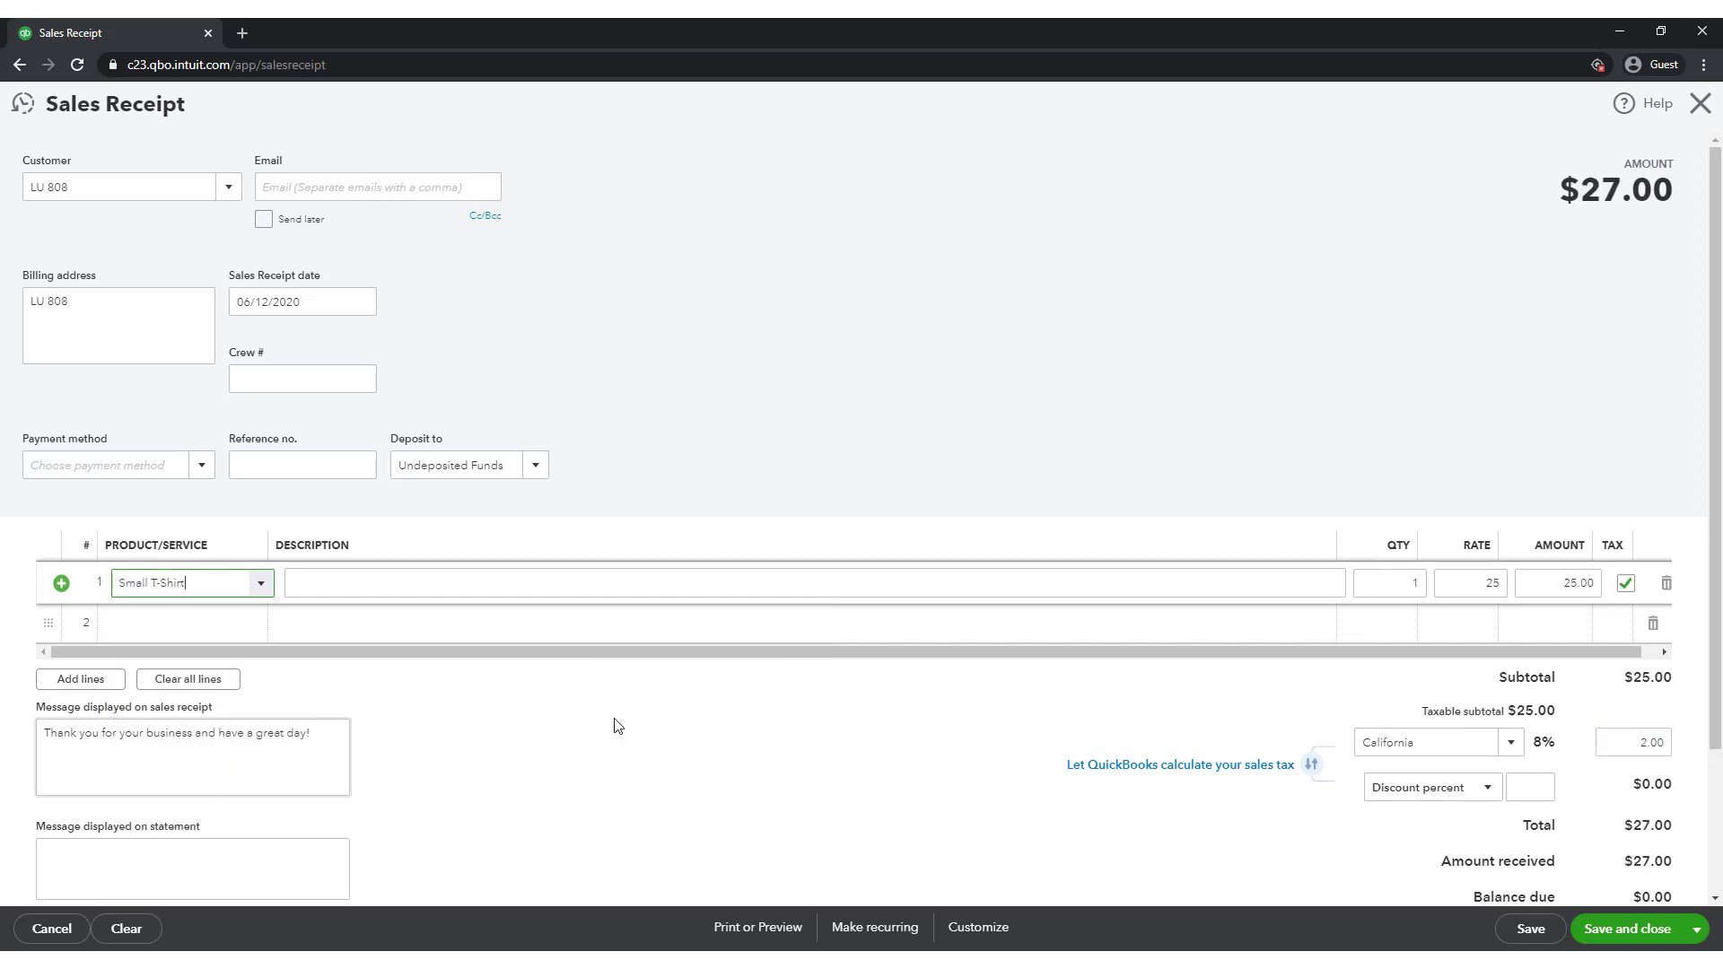
Set the Small T-Shirt line to quantity 2 and rate 0 on the LU 808 sales receipt, and save and close it
{"action": "left_click", "coordinate": [1418, 585]}
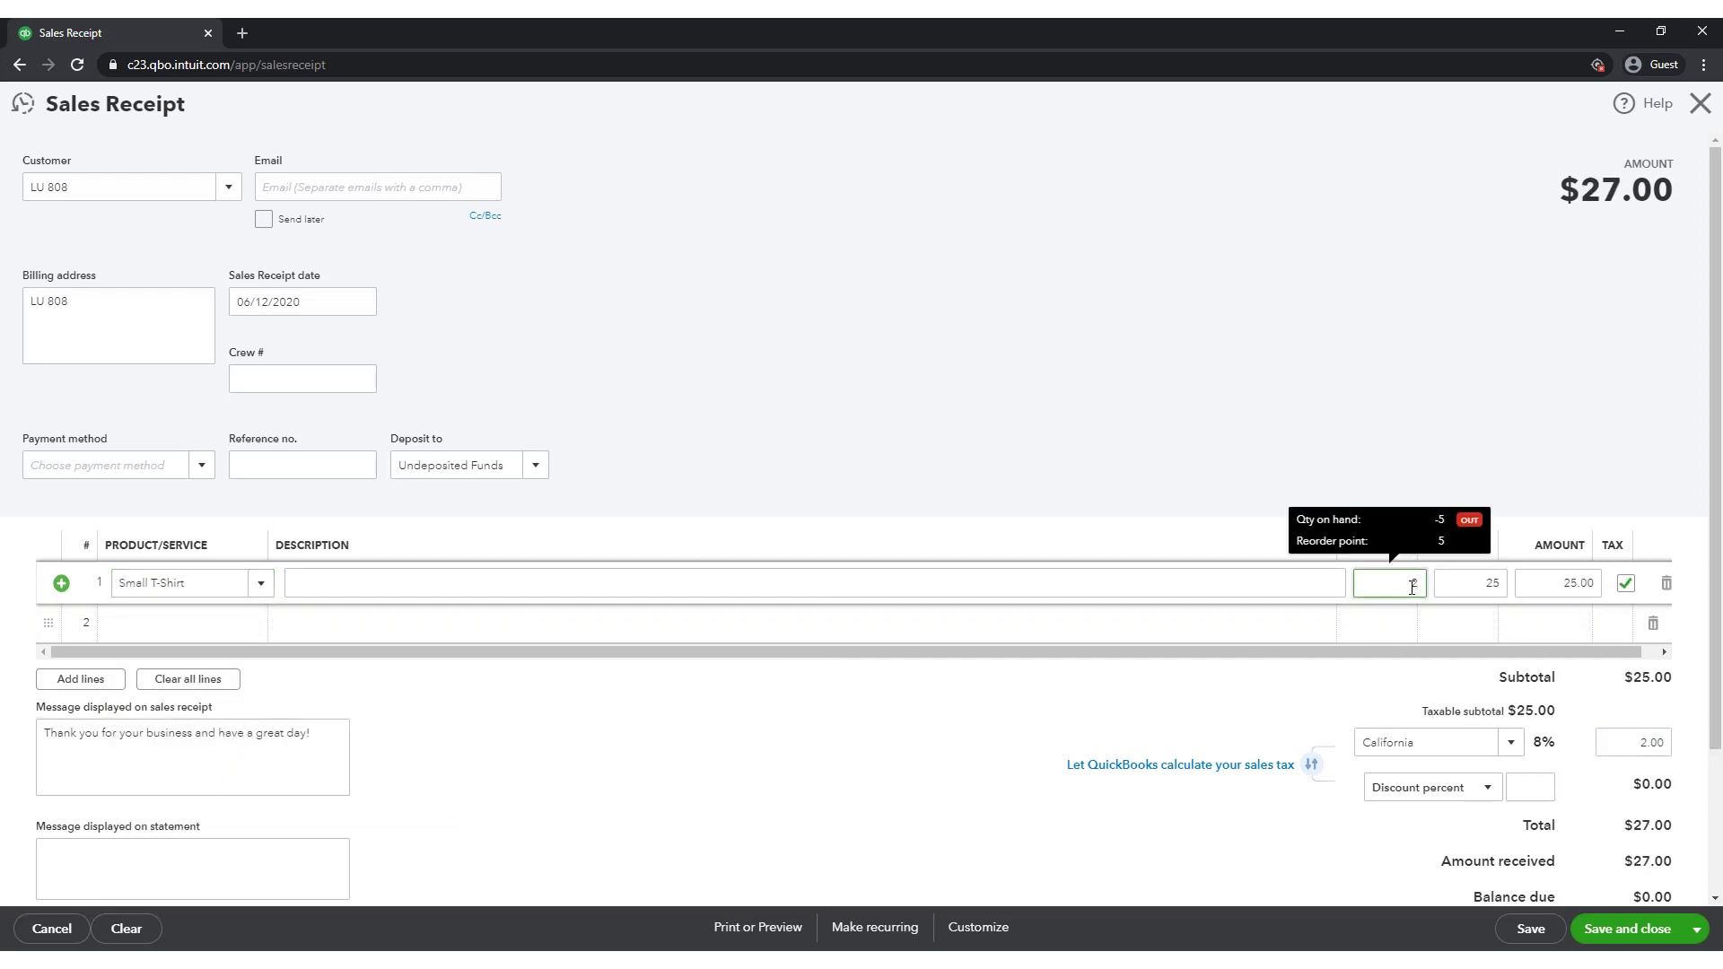
{"action": "type", "text": "2"}
{"action": "key", "text": "Tab"}
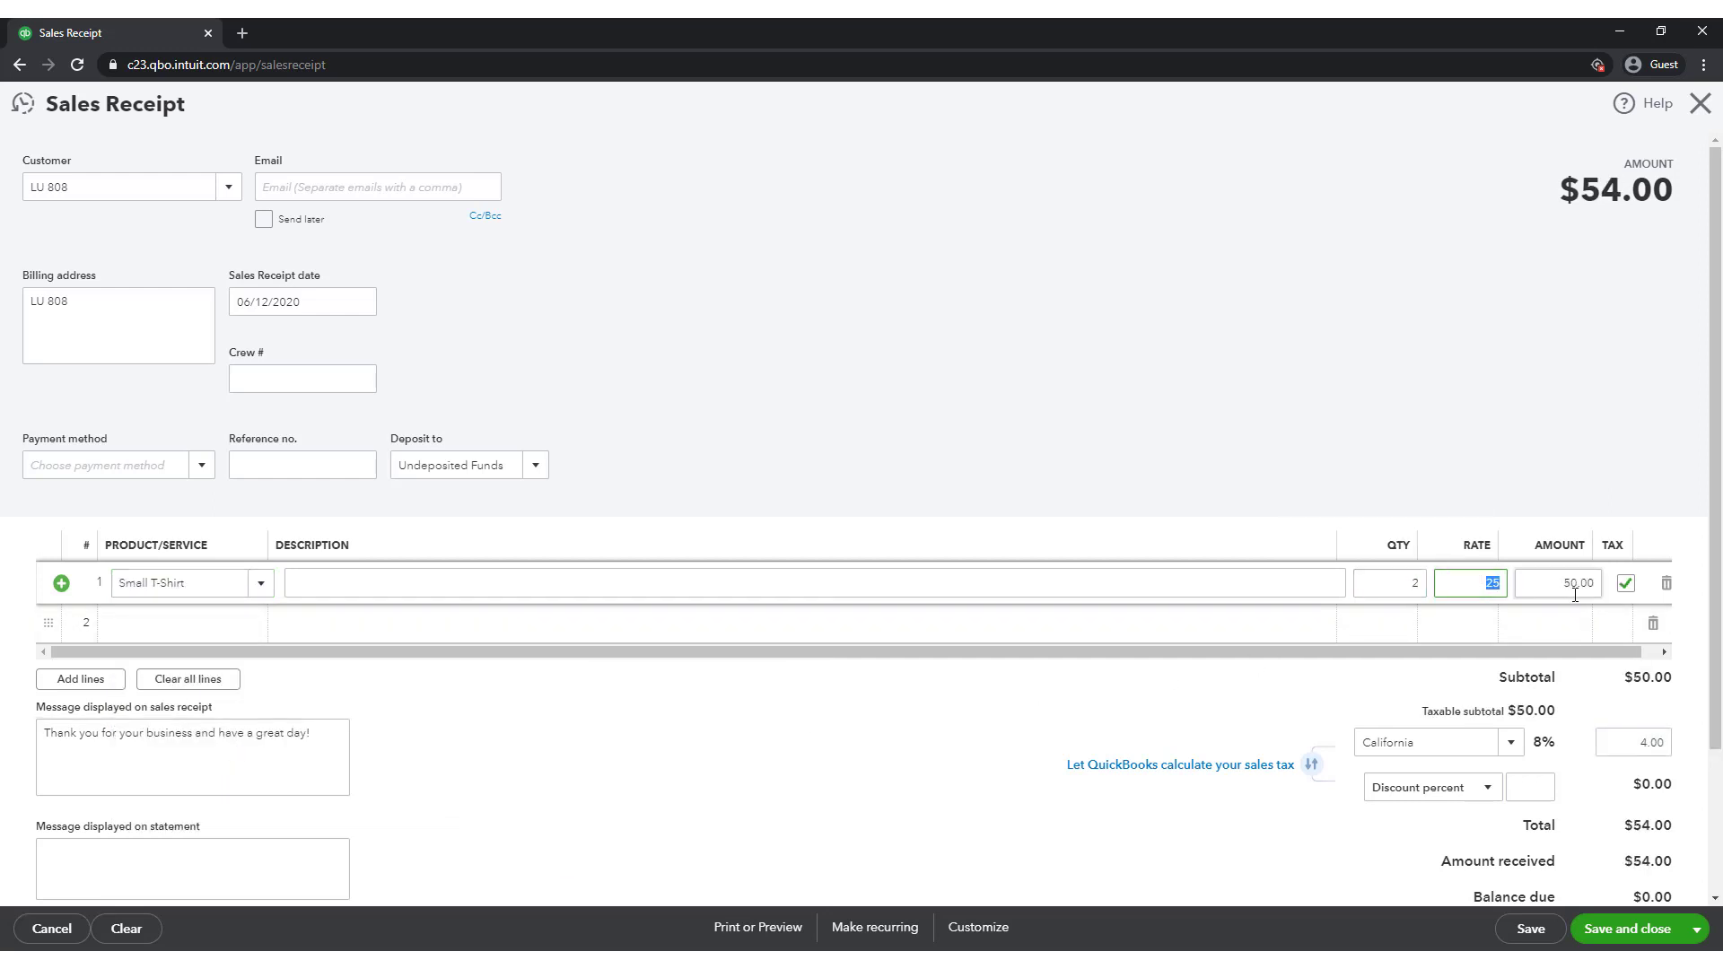
{"action": "type", "text": "0"}
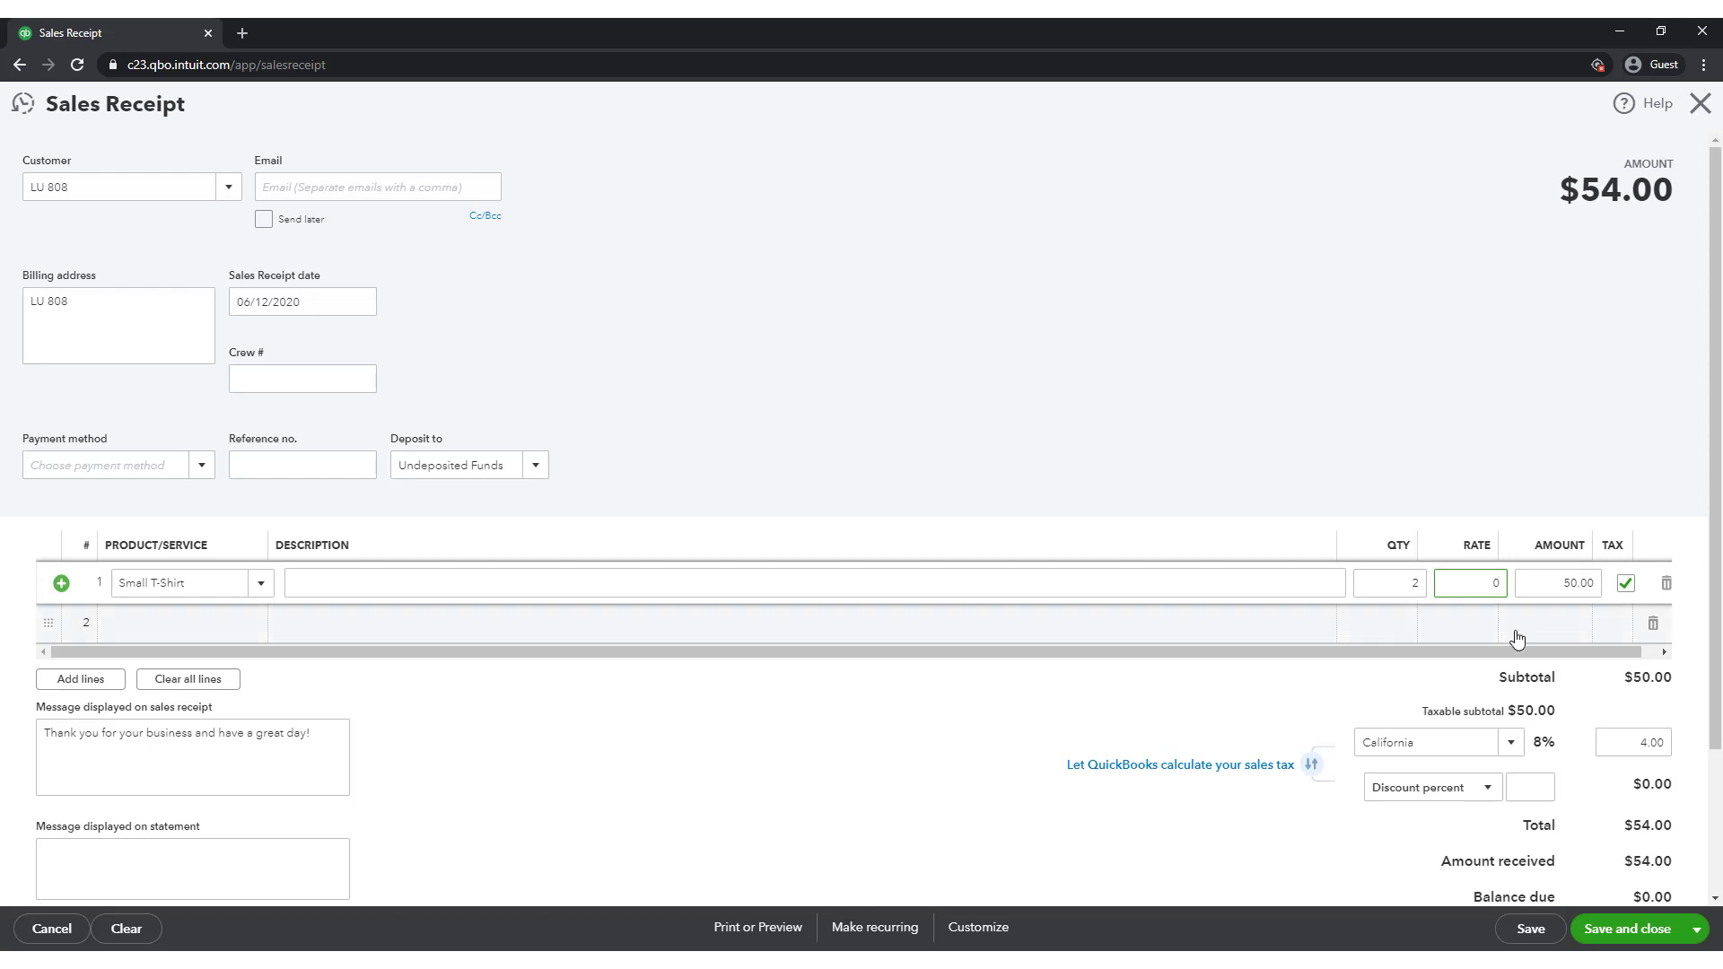
{"action": "left_click", "coordinate": [1334, 704]}
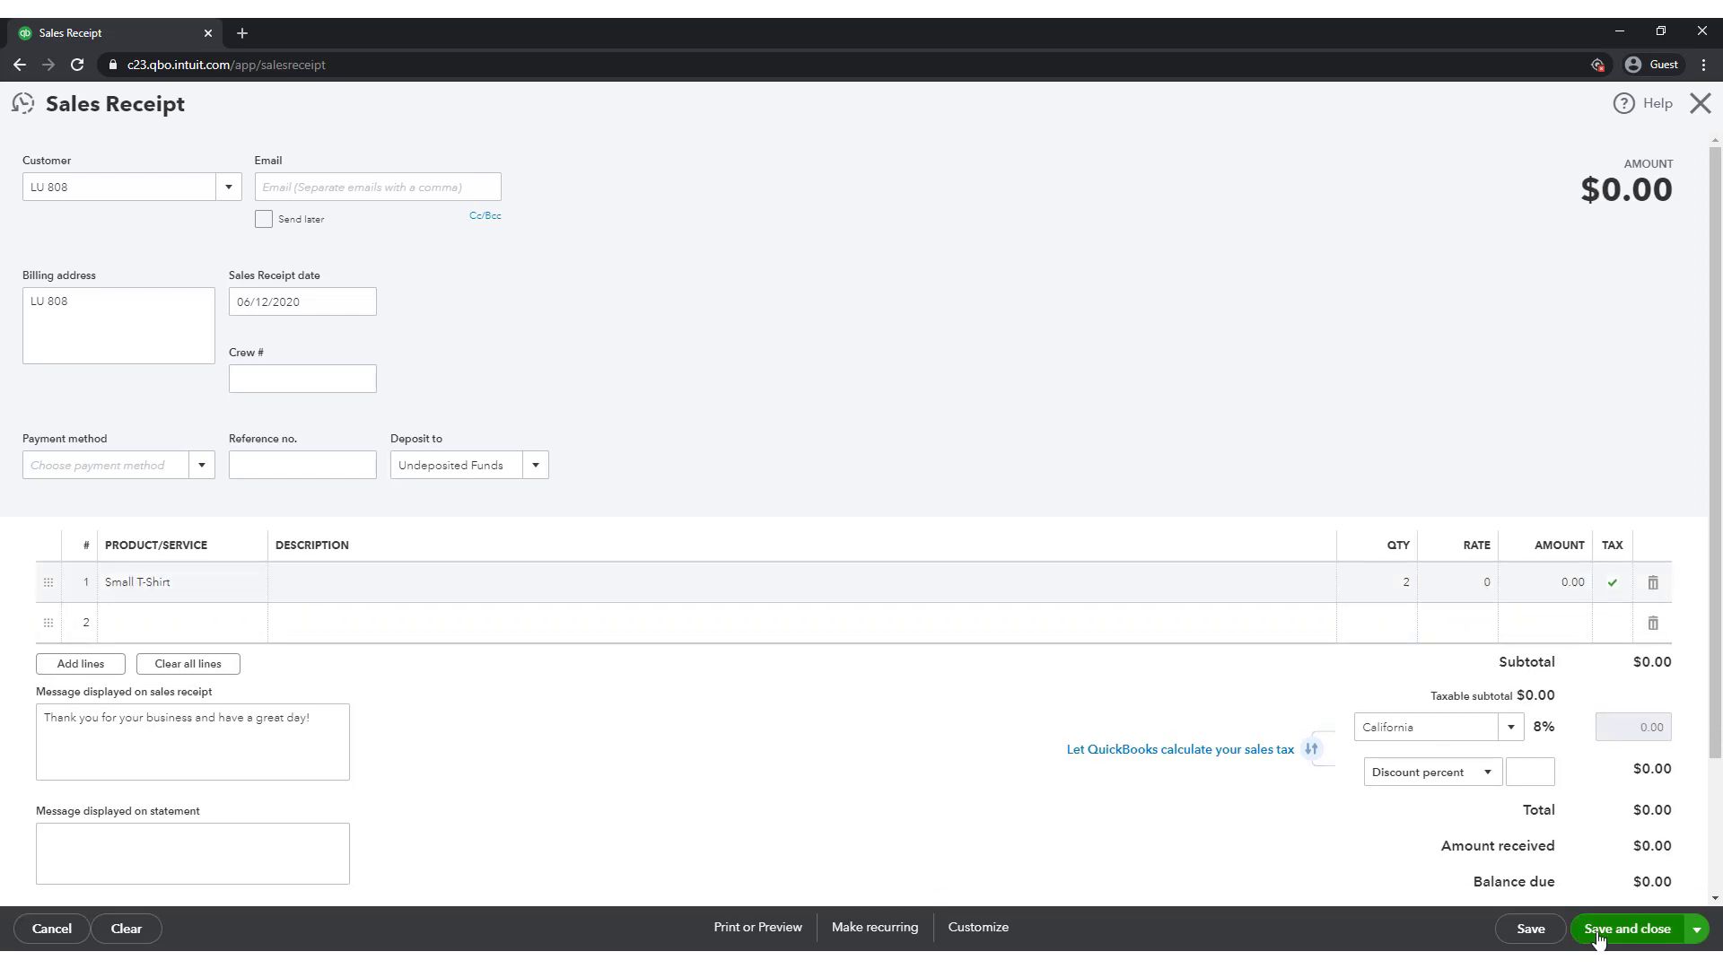
{"action": "left_click", "coordinate": [1626, 929]}
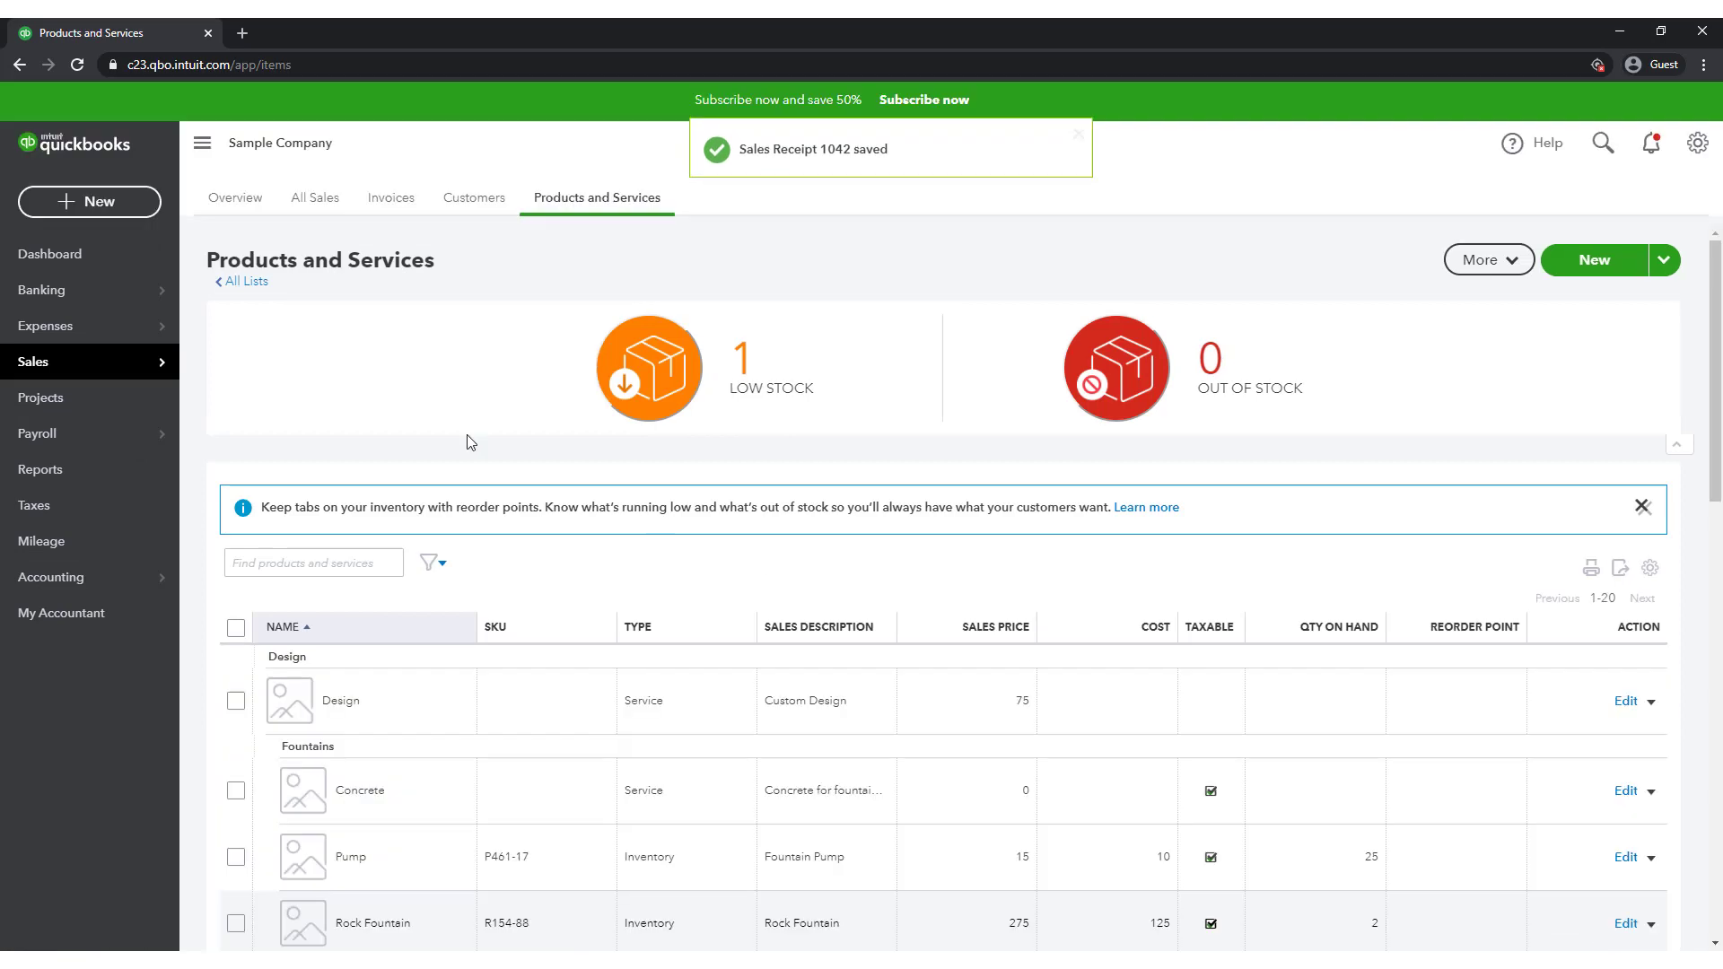
Check the Small T-Shirt's quantity on hand in the products list after the LU 808 sale
{"action": "scroll", "coordinate": [365, 408], "scroll_direction": "down", "scroll_amount": 13}
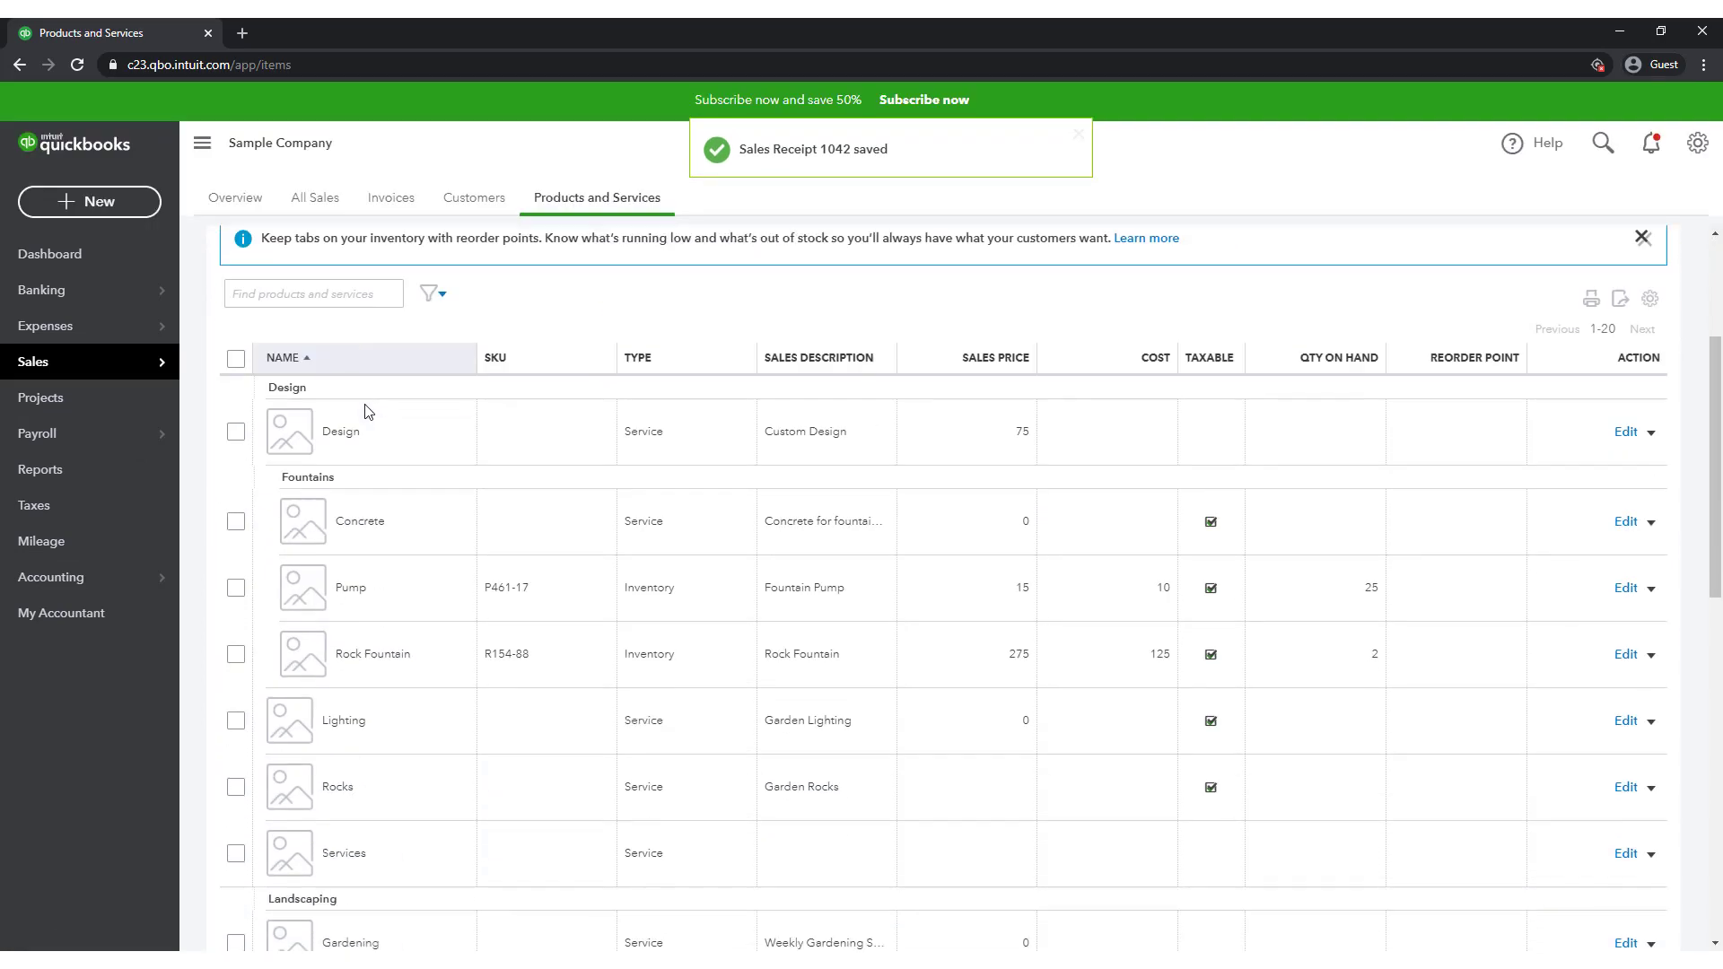
{"action": "scroll", "coordinate": [365, 412], "scroll_direction": "down", "scroll_amount": 1}
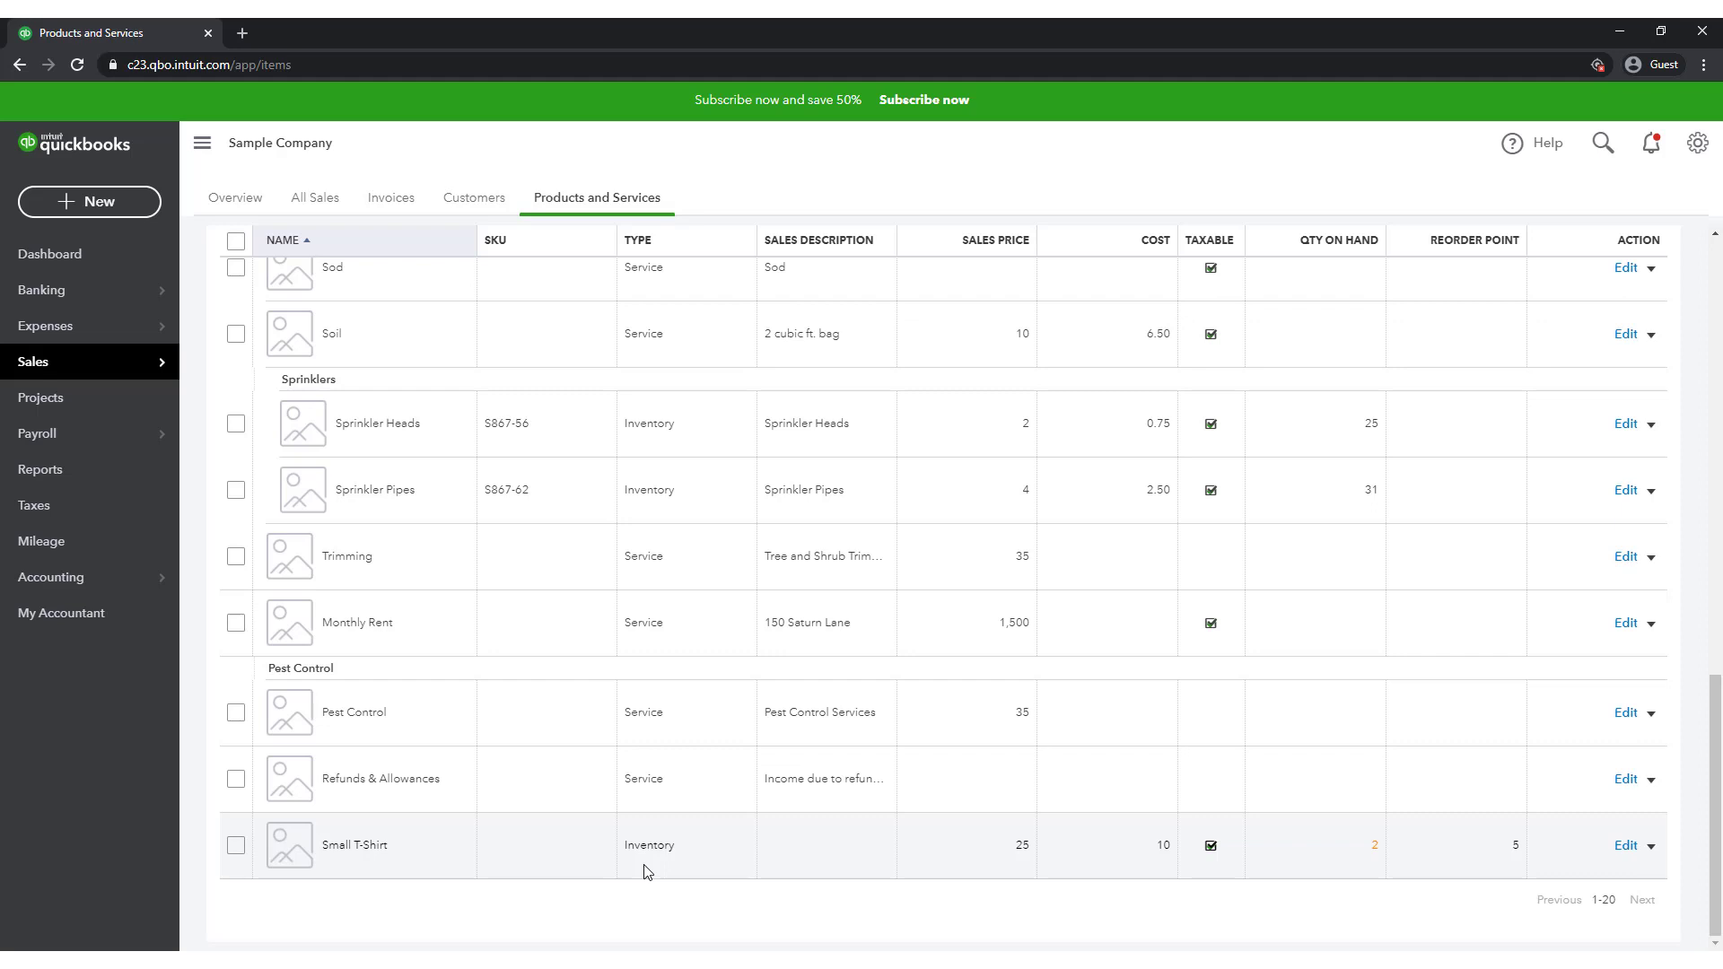
Start a new vendor record from the vendors list with Red Rock Diner as the company name and try to save it
{"action": "mouse_move", "coordinate": [153, 334]}
{"action": "left_click", "coordinate": [244, 372]}
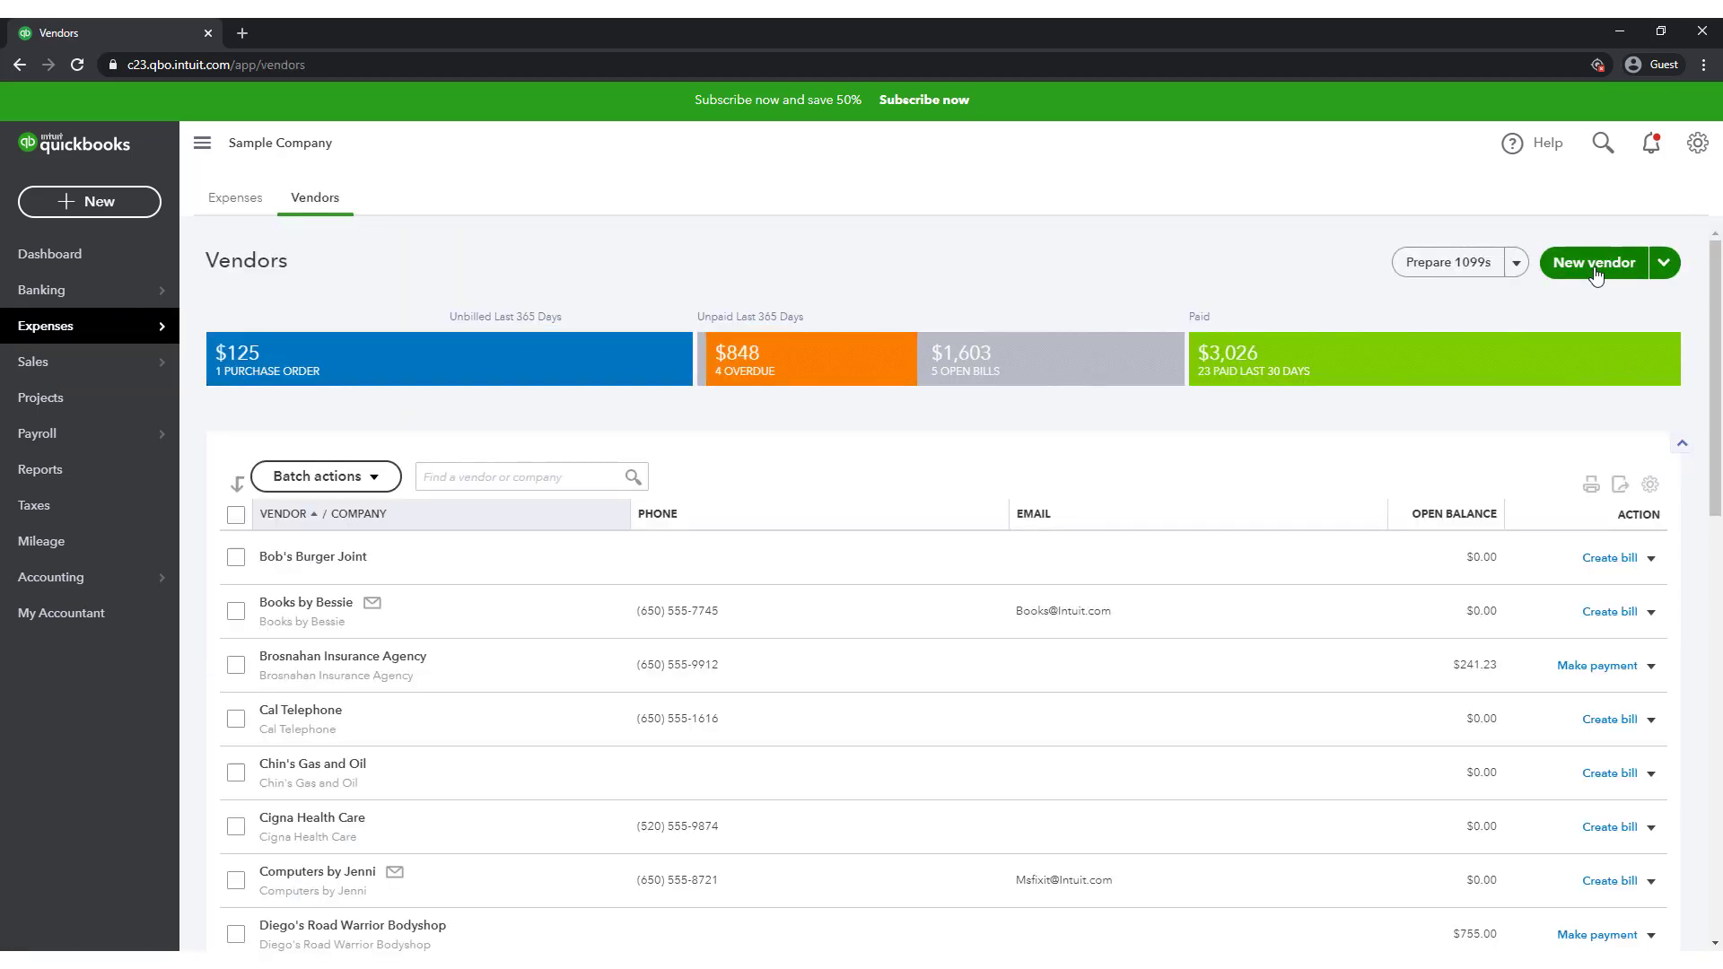
{"action": "left_click", "coordinate": [1596, 260]}
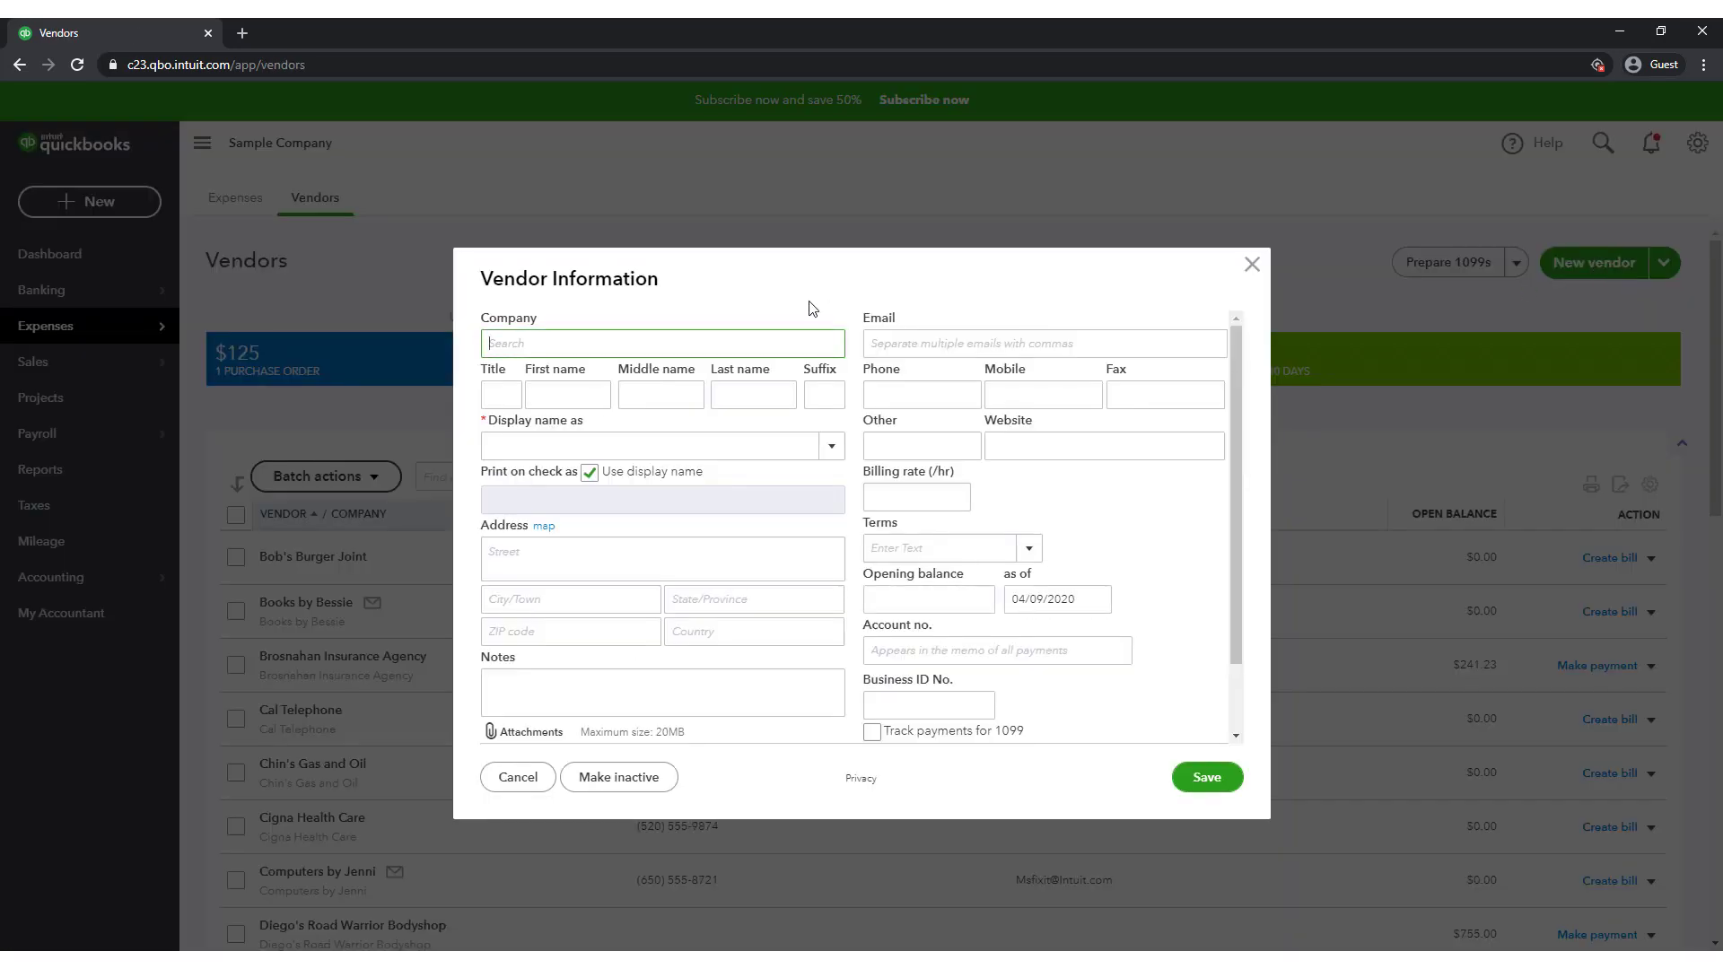
{"action": "type", "text": "Red Rock Diner"}
{"action": "left_click", "coordinate": [1192, 773]}
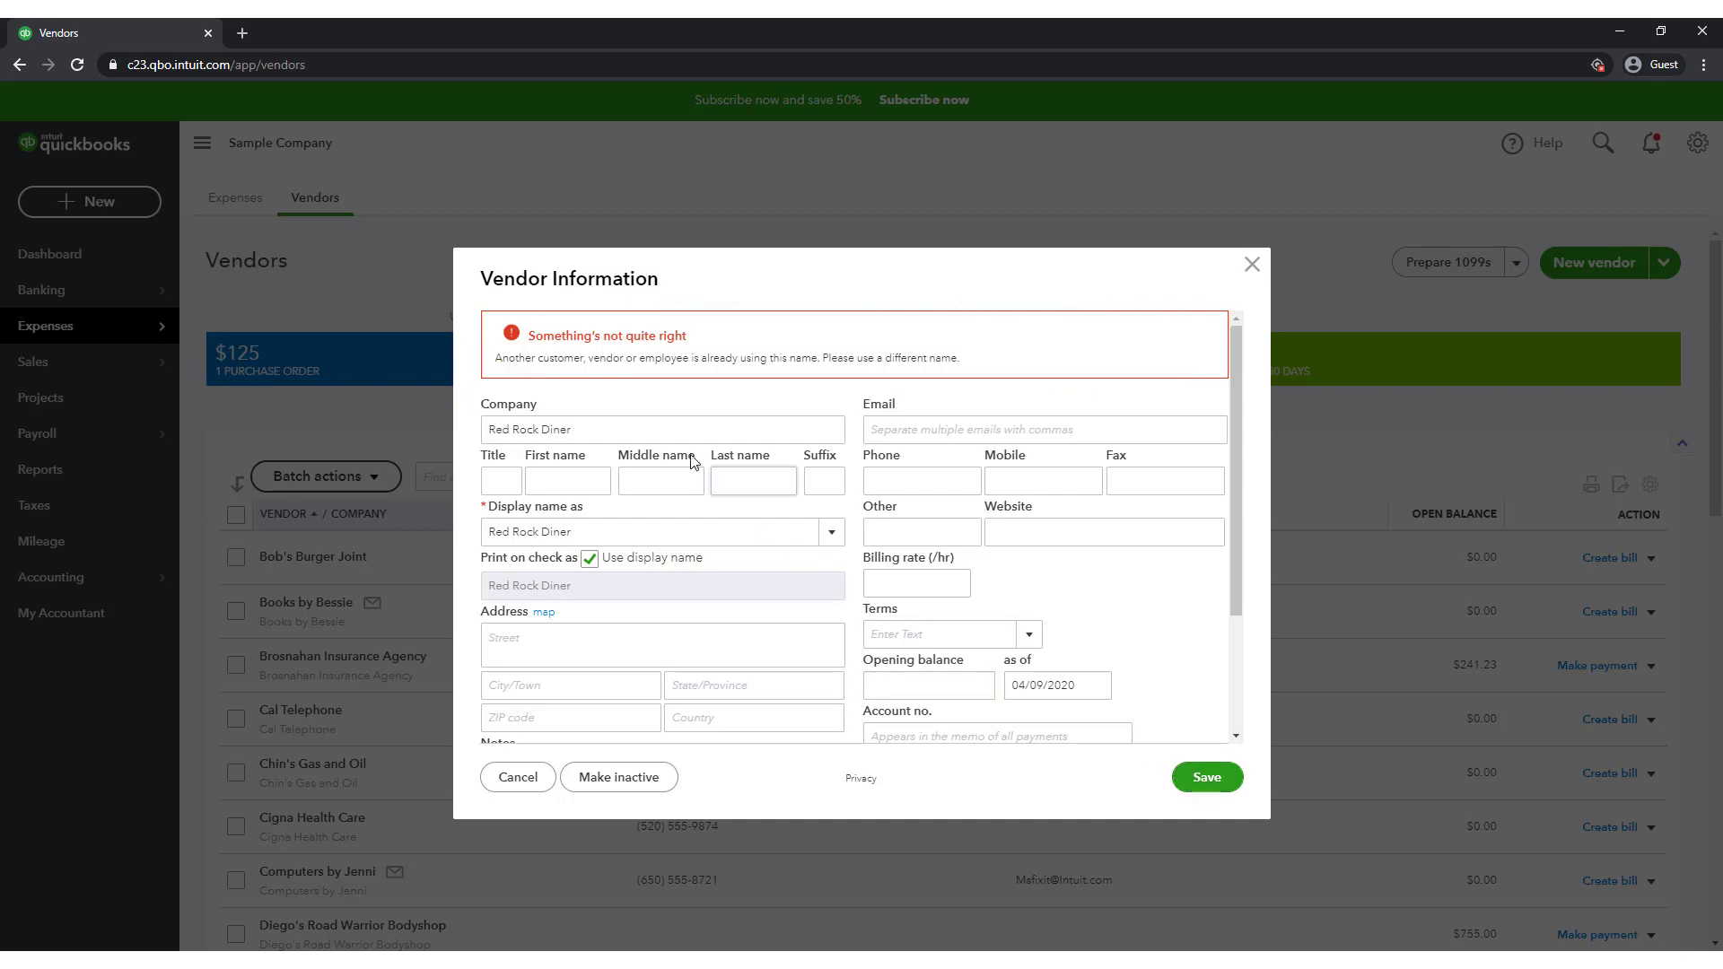
{"action": "left_click", "coordinate": [673, 429]}
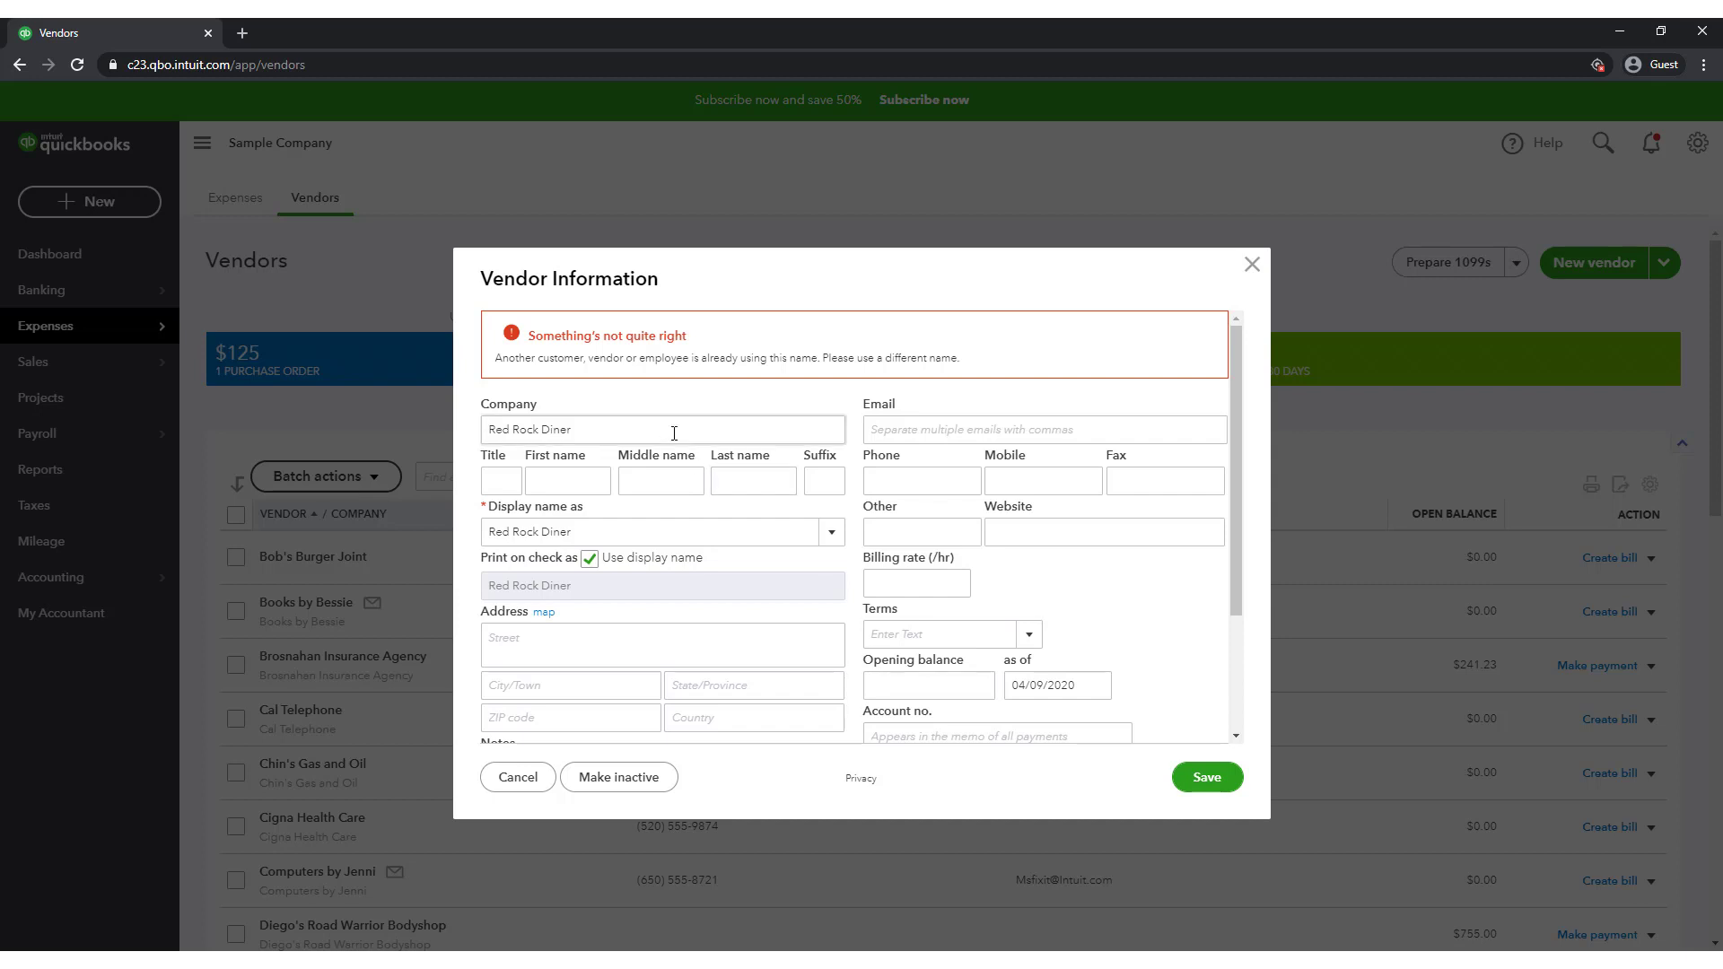